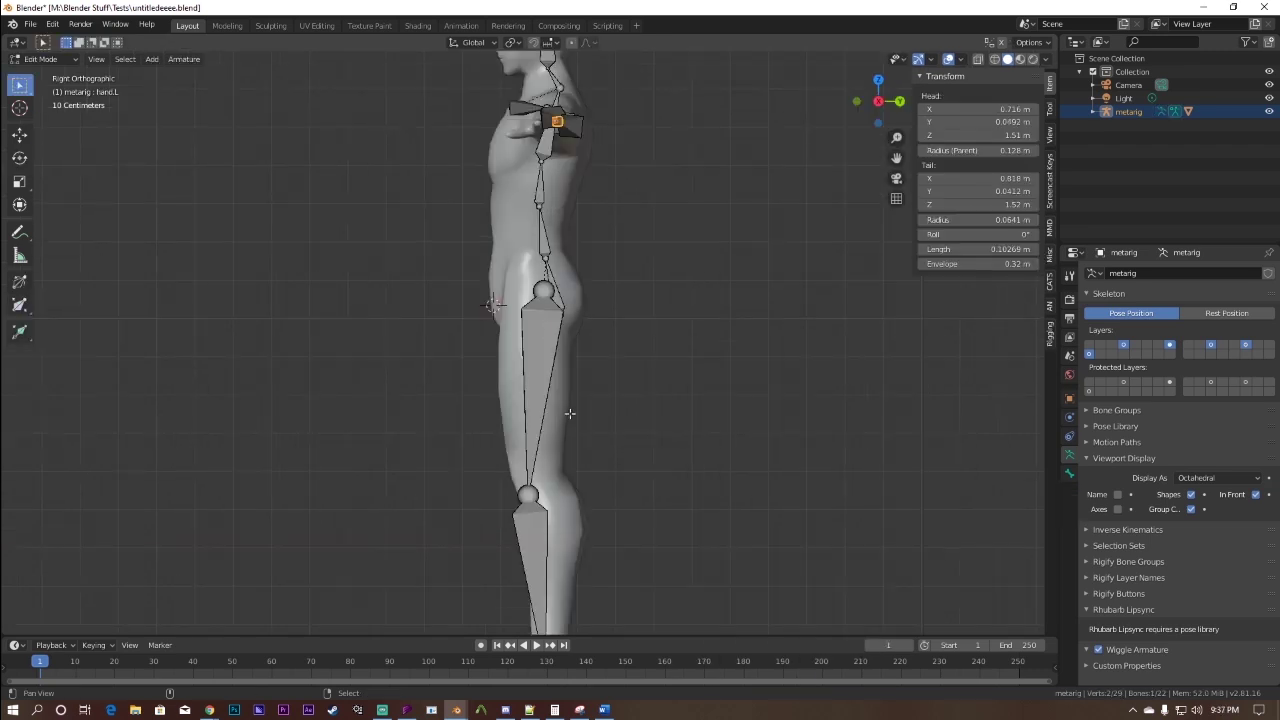
pyautogui.scroll(3, 560, 261)
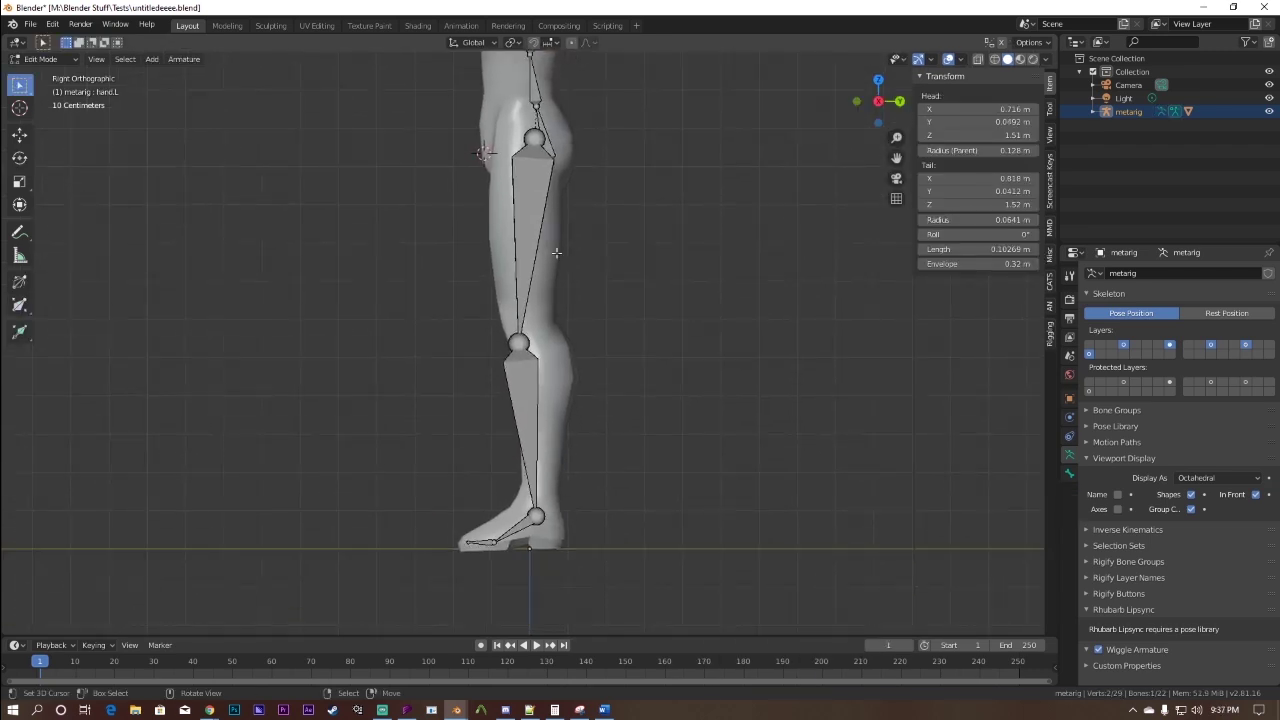
pyautogui.keyDown('shift'); pyautogui.moveTo(547, 206); pyautogui.dragTo(516, 208, button='middle'); pyautogui.keyUp('shift')
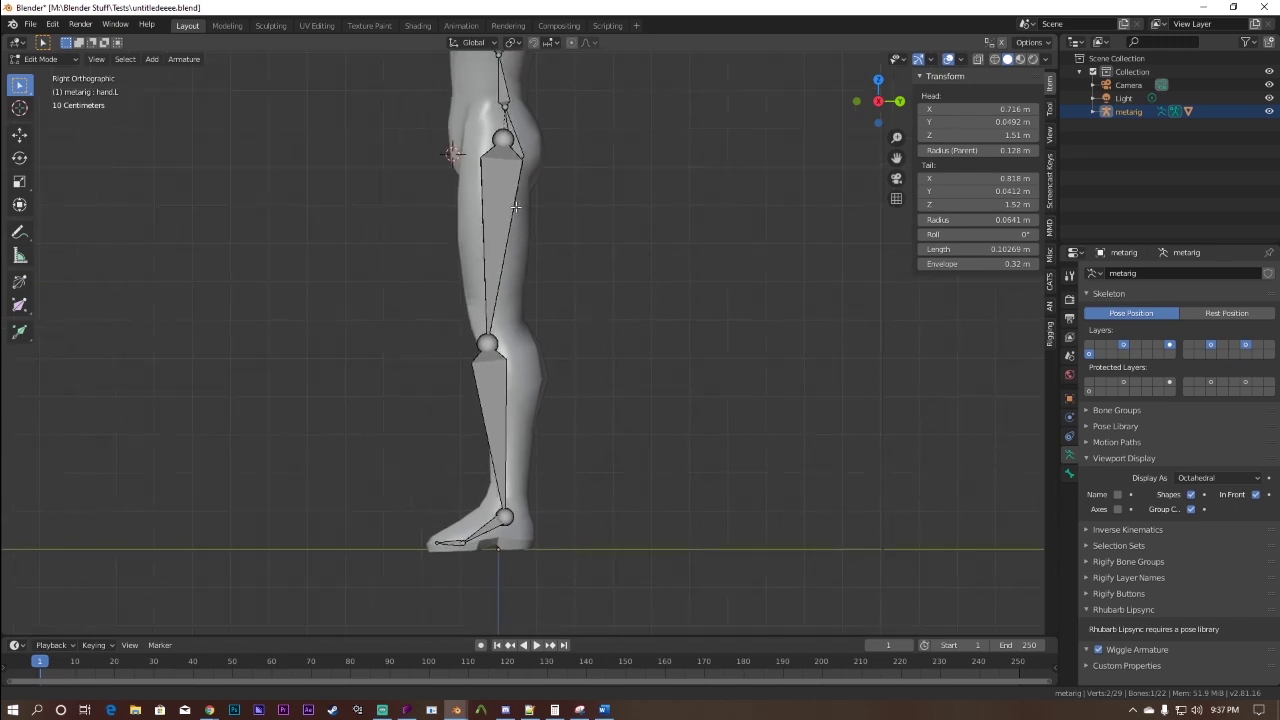
pyautogui.press('KP_7')
pyautogui.scroll(3, 682, 334)
pyautogui.scroll(-2, 710, 230)
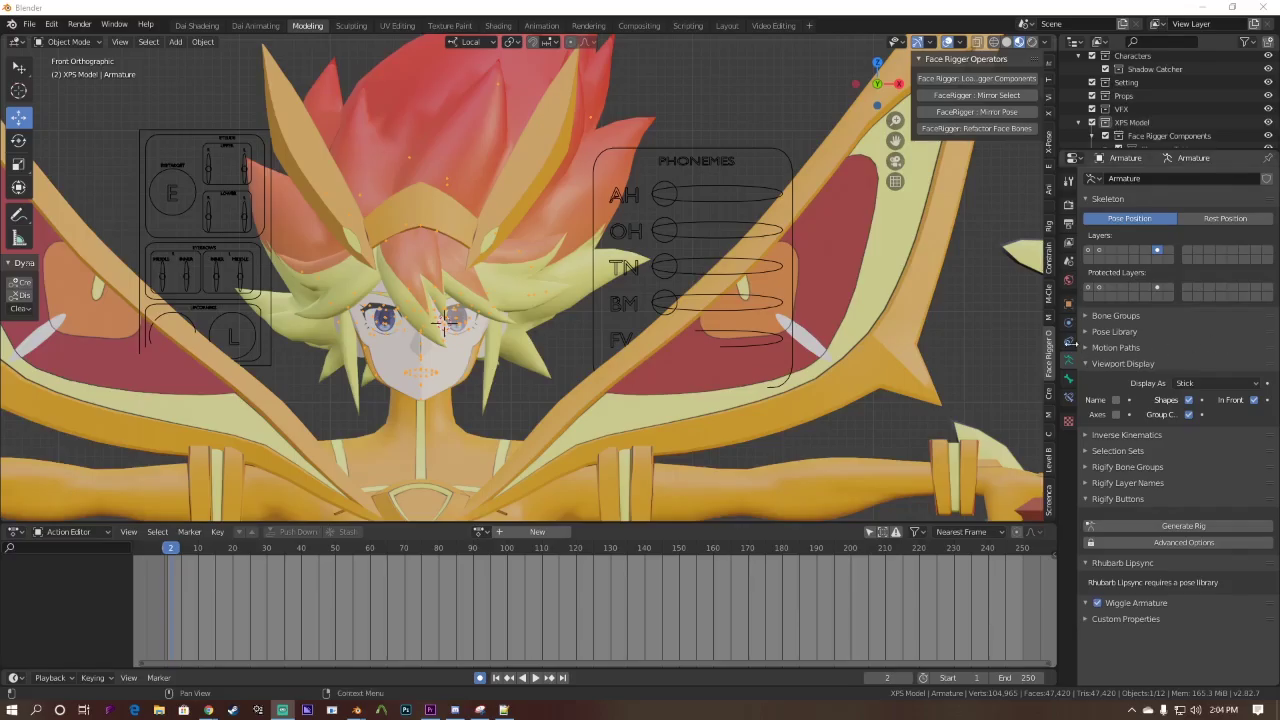
# Step: Run the Face Rigger on the armature with its assigned face bone poses
pyautogui.click(1068, 303)
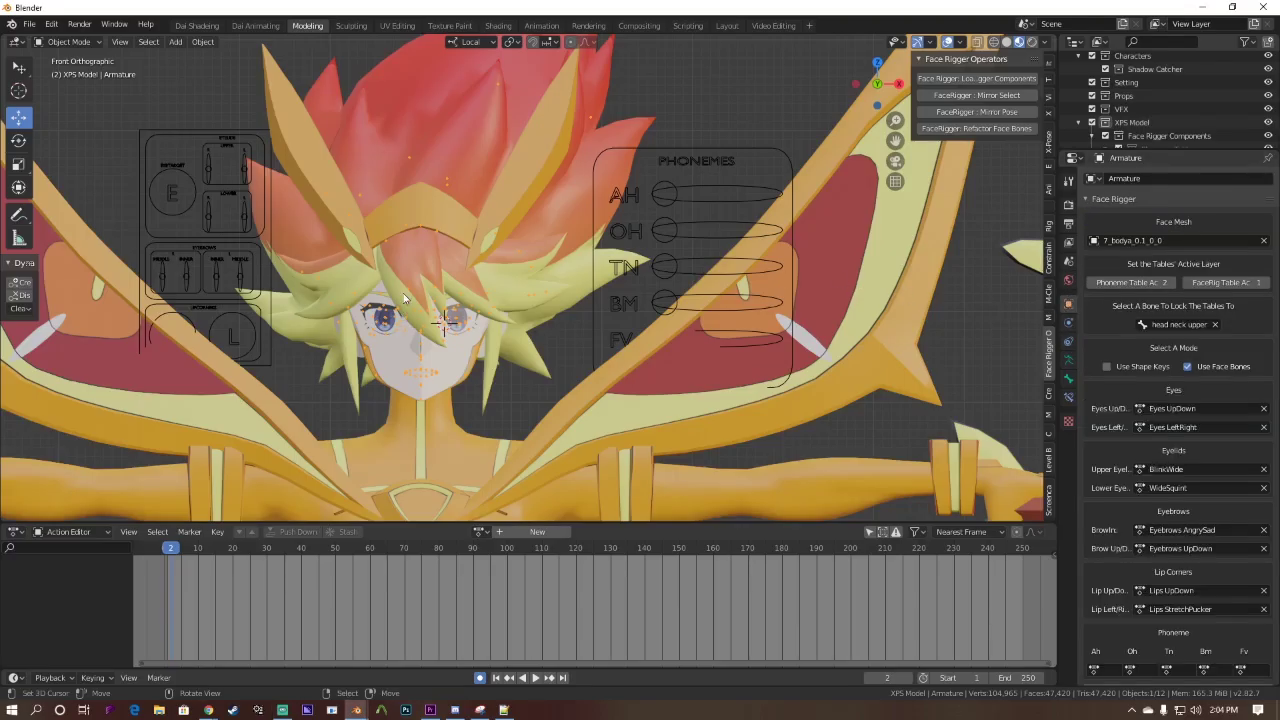
pyautogui.scroll(-3, 1150, 535)
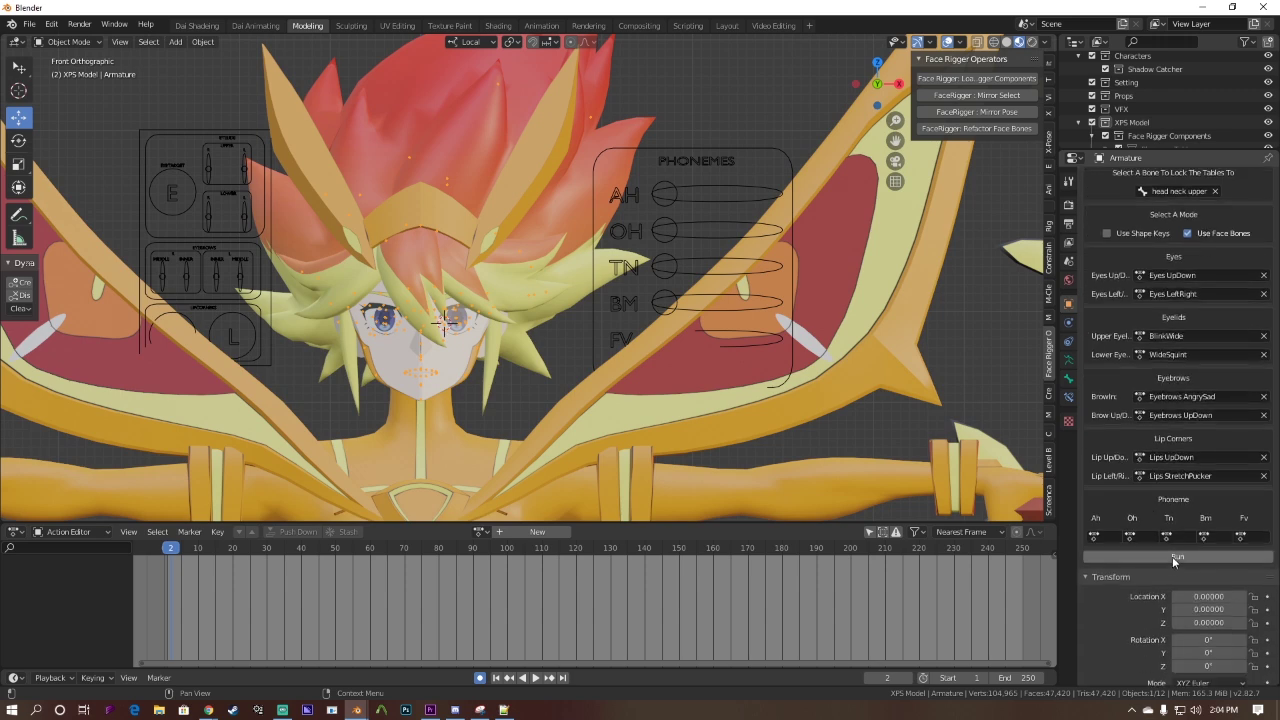
pyautogui.click(1172, 557)
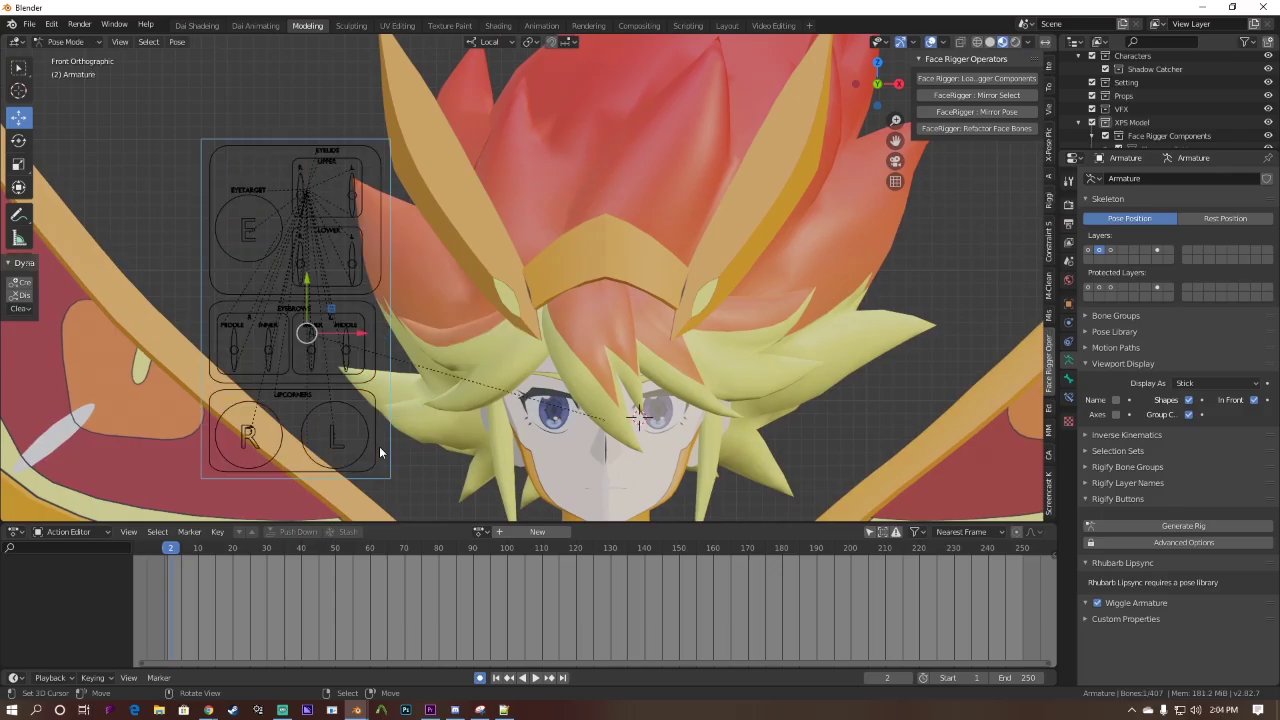
# Step: Try out the right lip corner control by moving it upward within its circle on the face rig table
pyautogui.keyDown('shift'); pyautogui.moveTo(380, 449); pyautogui.dragTo(392, 300, button='middle'); pyautogui.keyUp('shift')
pyautogui.click(256, 302)
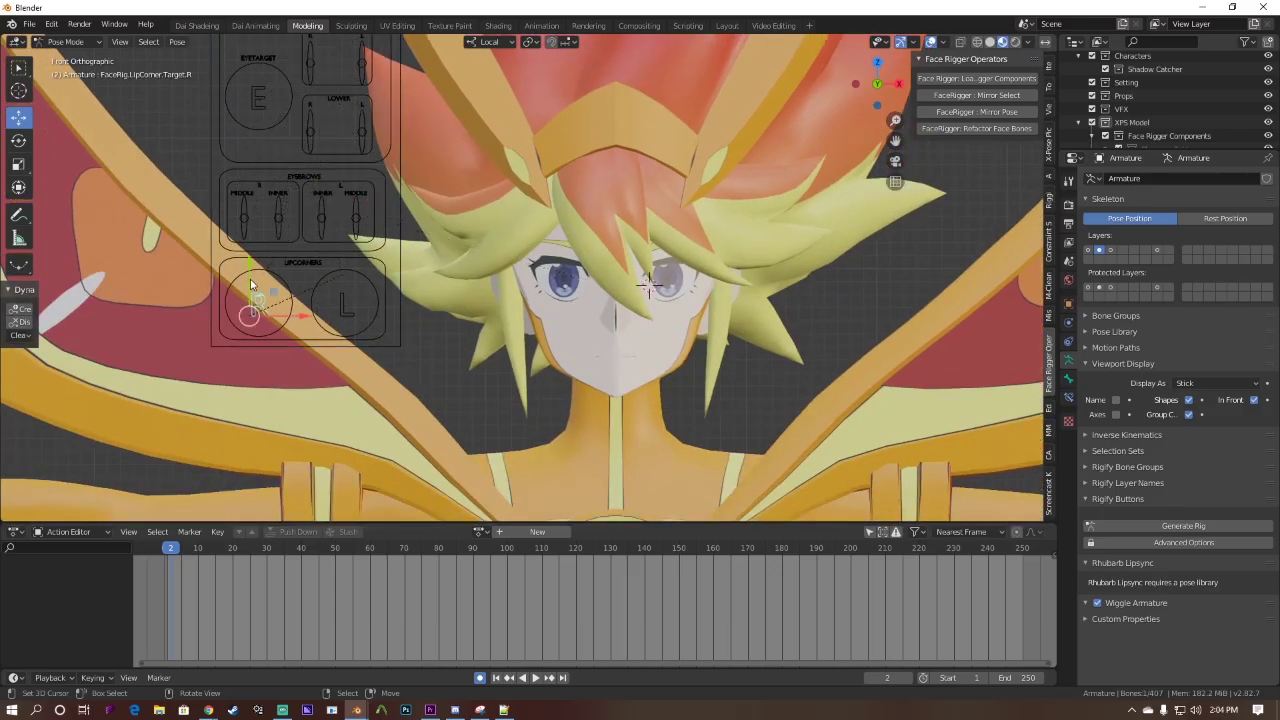
pyautogui.moveTo(251, 285); pyautogui.dragTo(264, 247)
pyautogui.scroll(2, 264, 247)
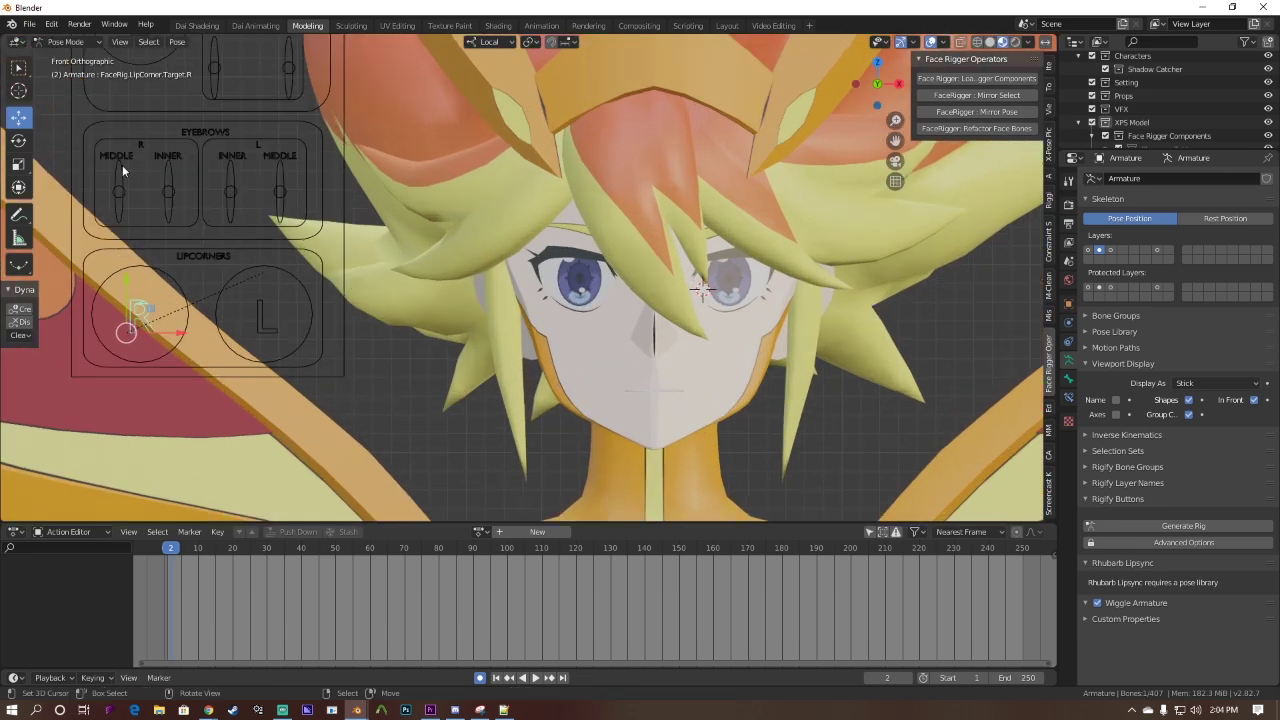
pyautogui.click(178, 190)
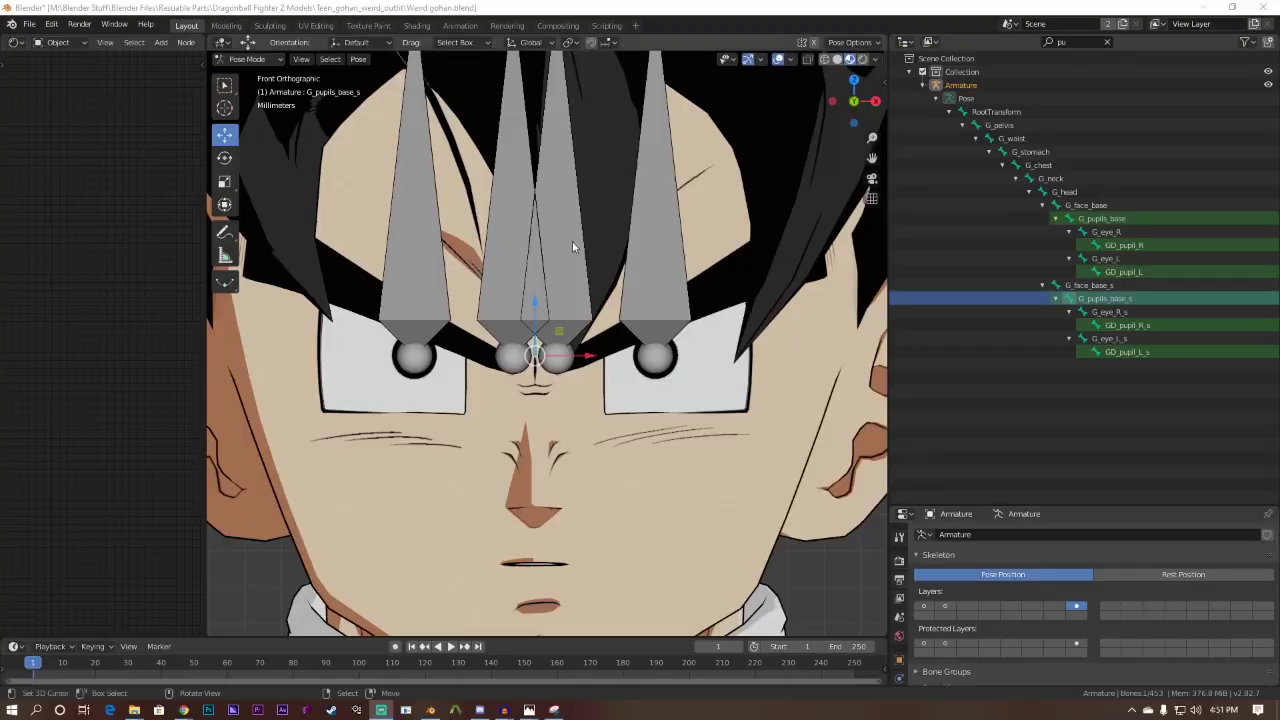
# Step: Try moving the G_pupils_base_s bone in pose mode
pyautogui.press('g')
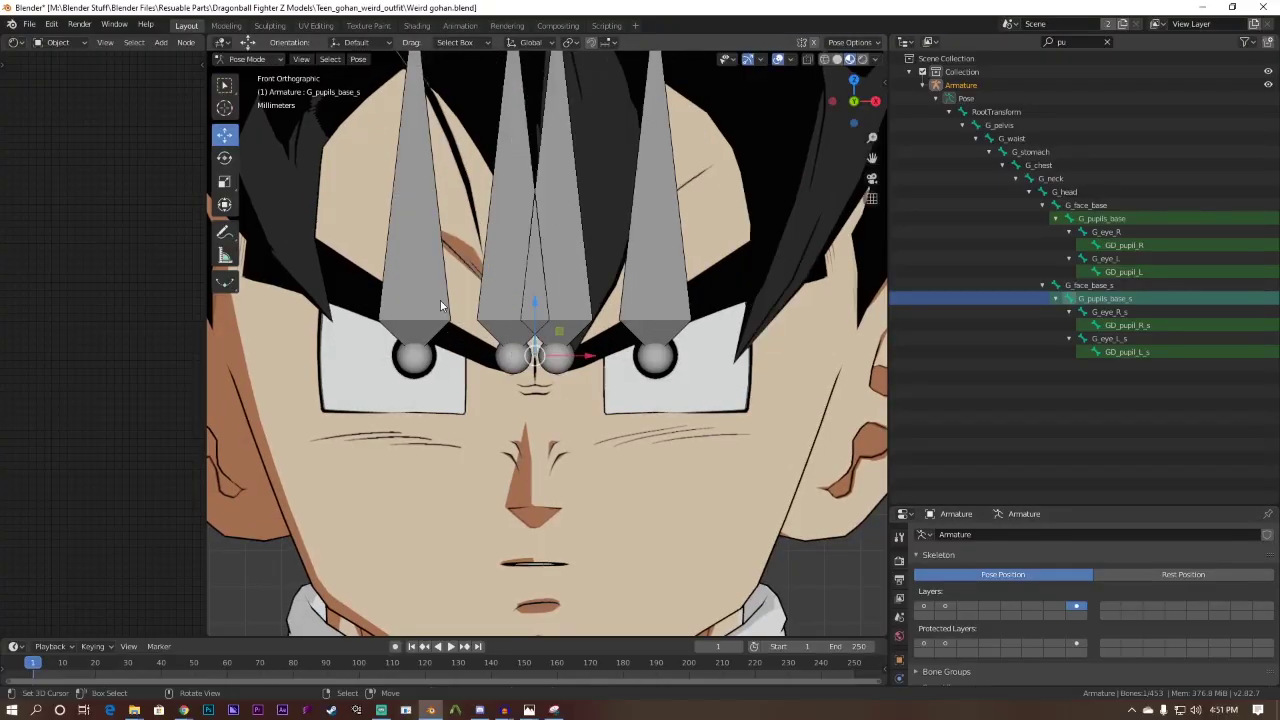
pyautogui.click(430, 300)
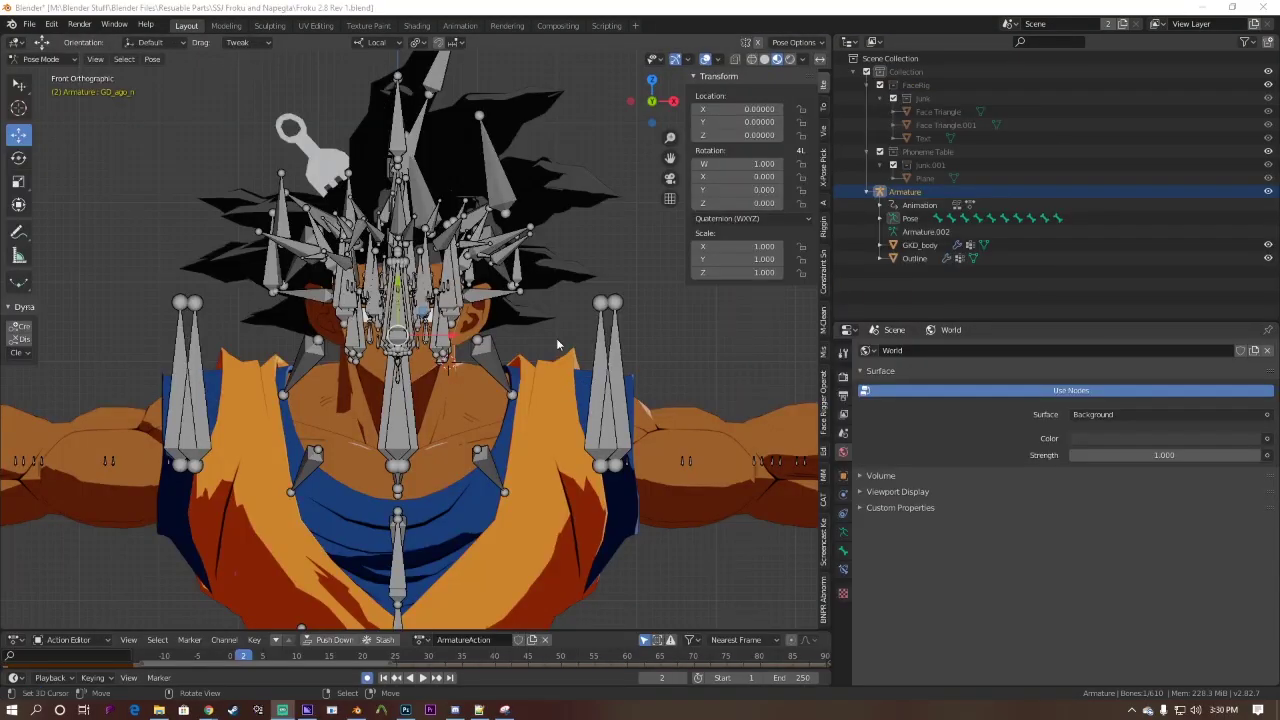
# Step: Switch the armature to Object Mode, select all objects and apply their rotation and scale
pyautogui.hotkey('ctrl', 'Tab')
pyautogui.click(467, 333)
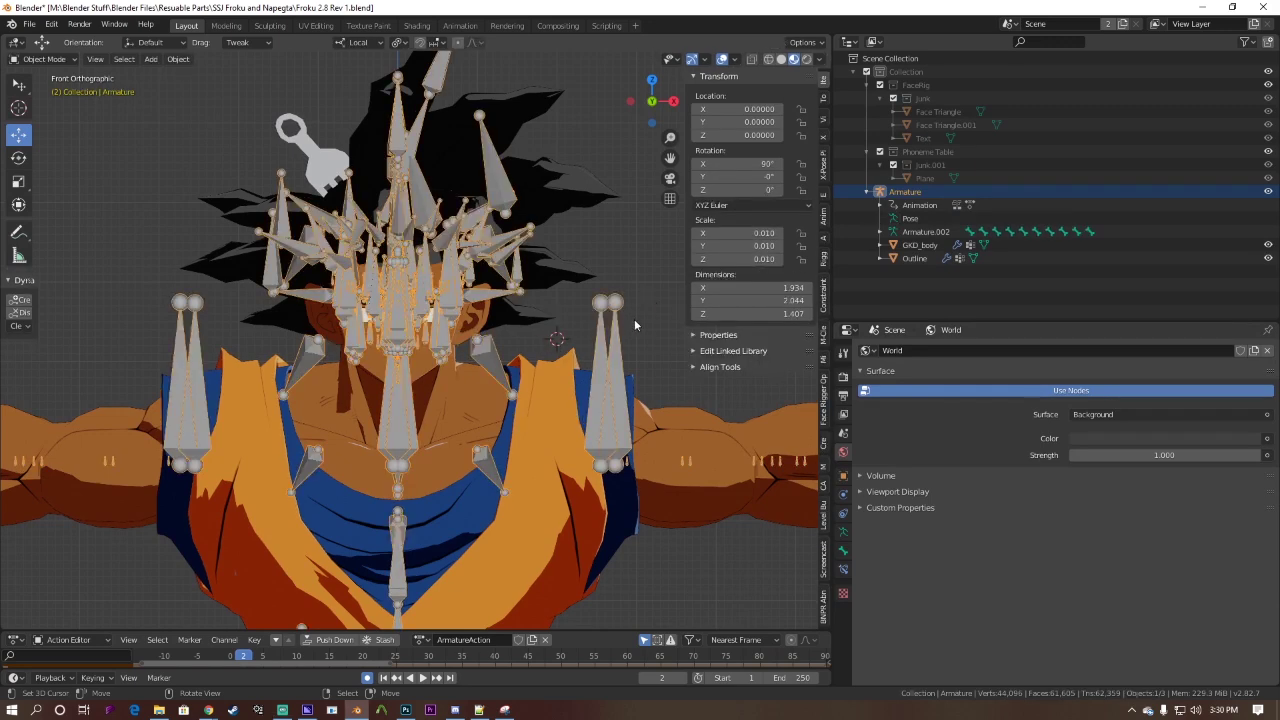
pyautogui.scroll(-3, 537, 321)
pyautogui.press('a')
pyautogui.press('a')
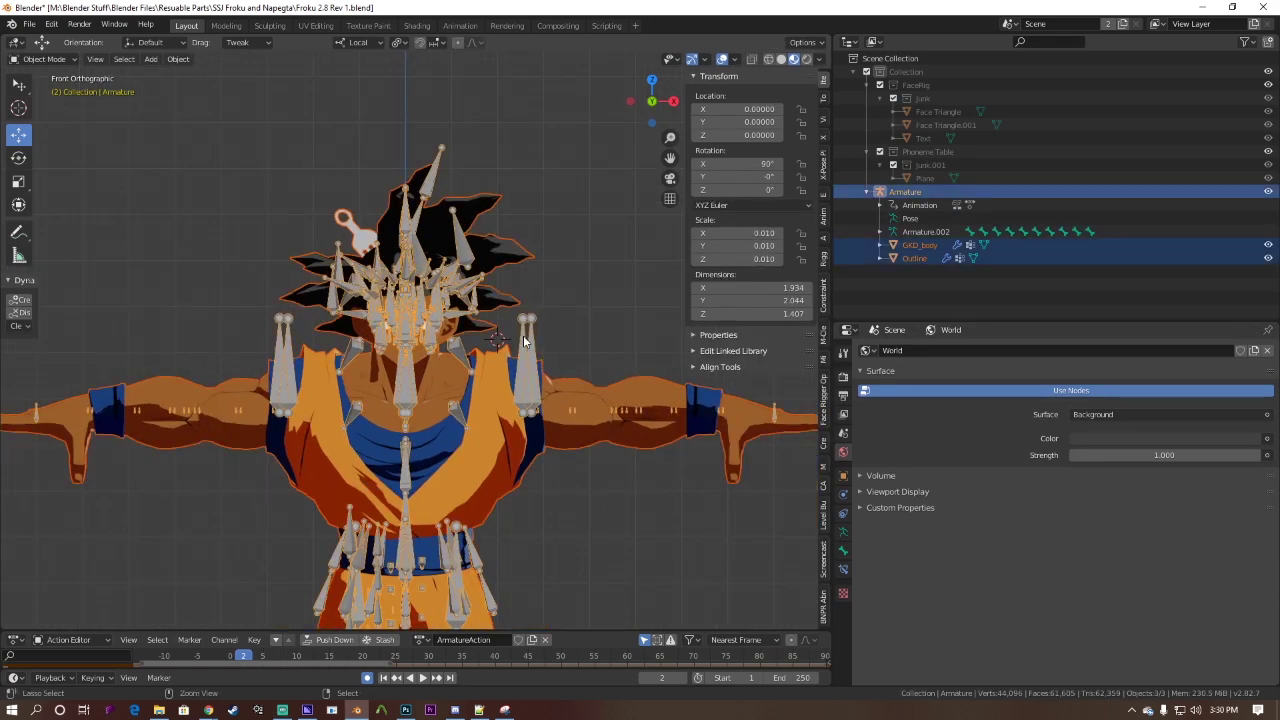
pyautogui.hotkey('ctrl', 'a')
pyautogui.click(600, 337)
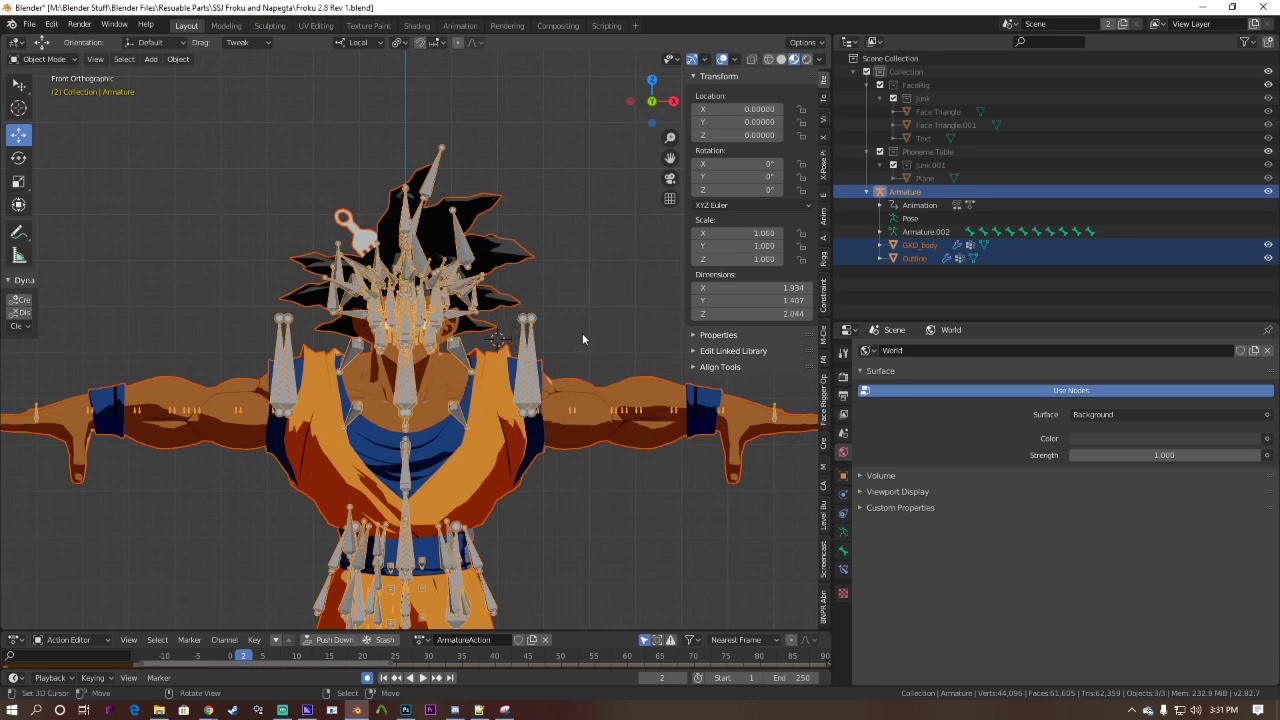
pyautogui.moveTo(570, 353); pyautogui.dragTo(579, 380, button='middle')
pyautogui.press('KP_1')
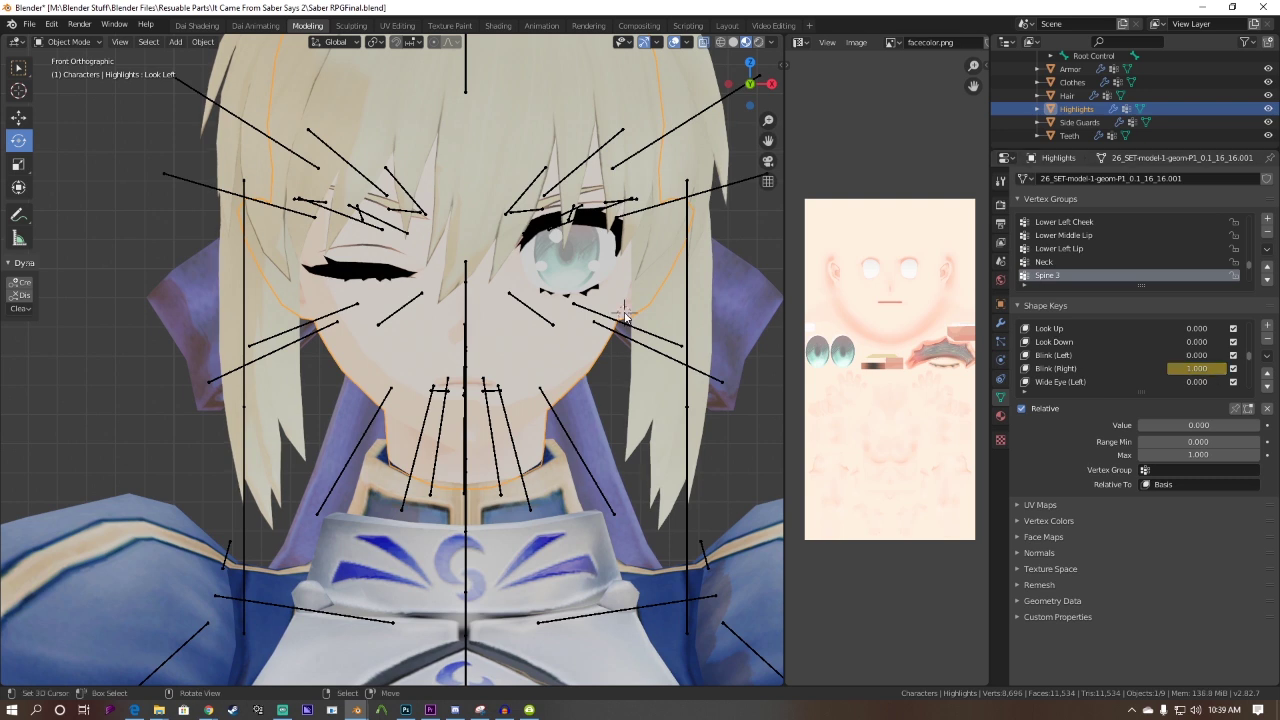
pyautogui.press('space')
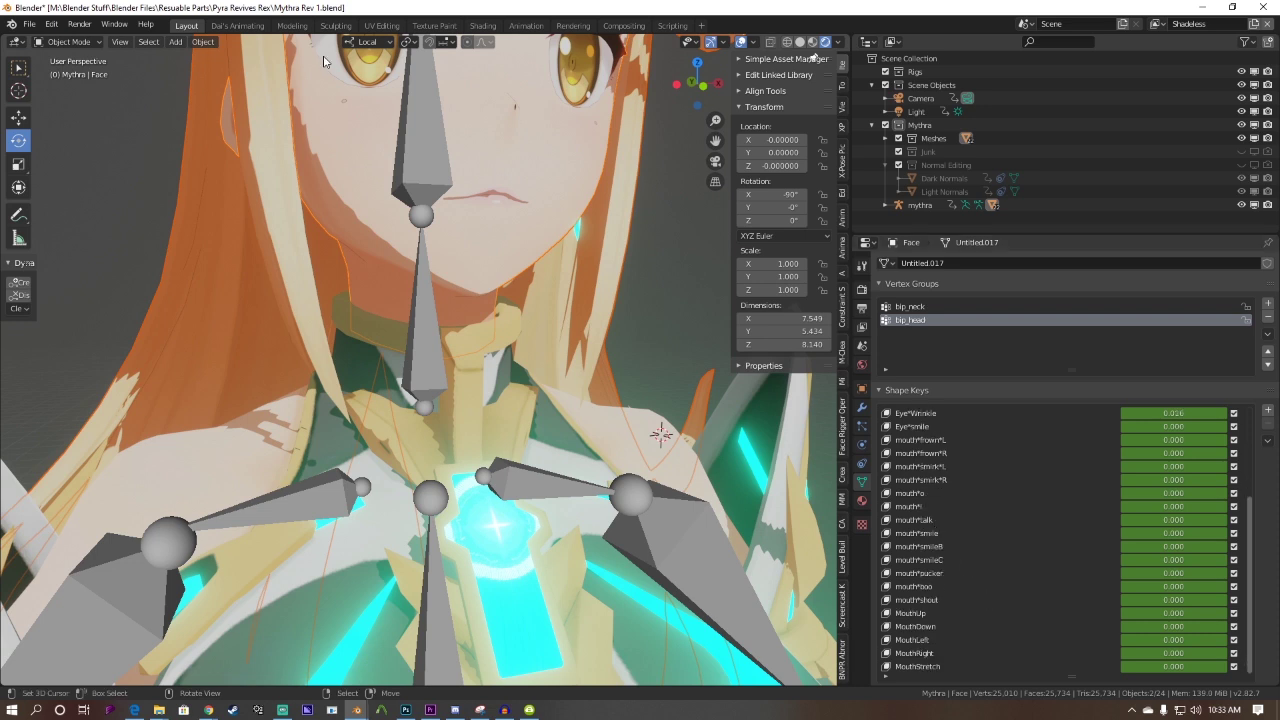
pyautogui.click(362, 92)
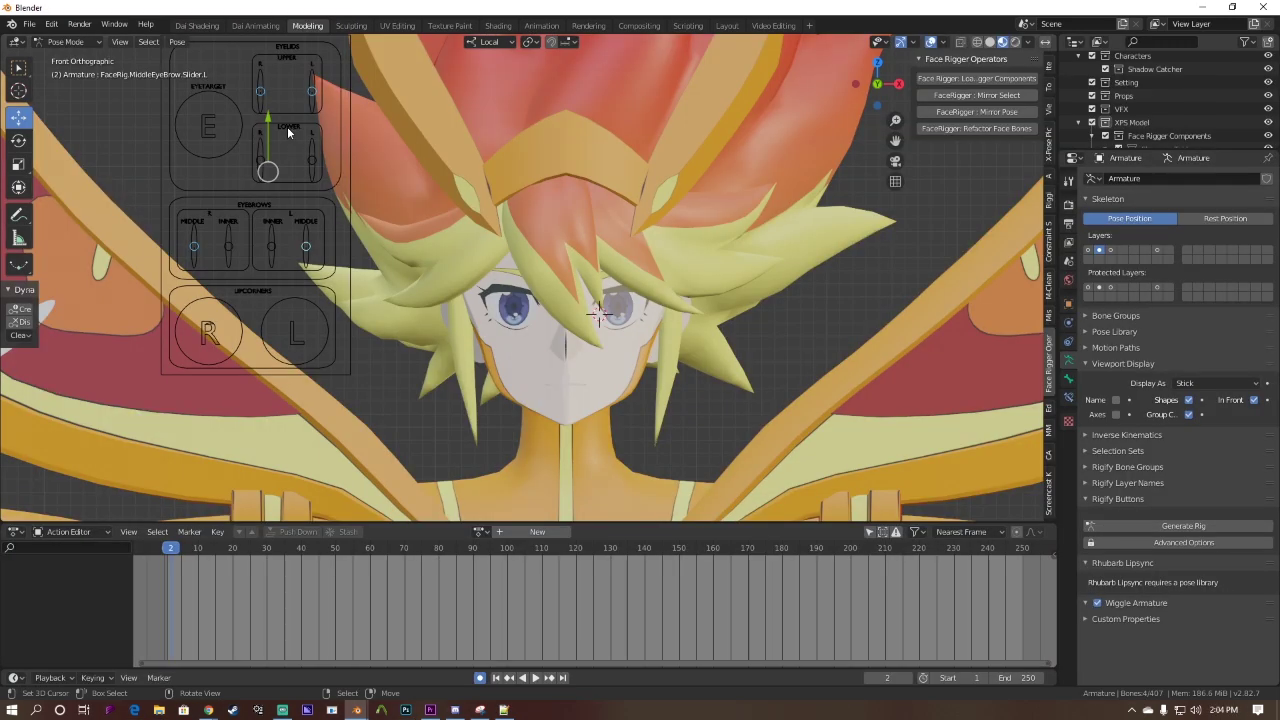
# Step: Lower the upper eyelid and middle eyebrow sliders on both sides together, and start moving the eye target control
pyautogui.press('g')
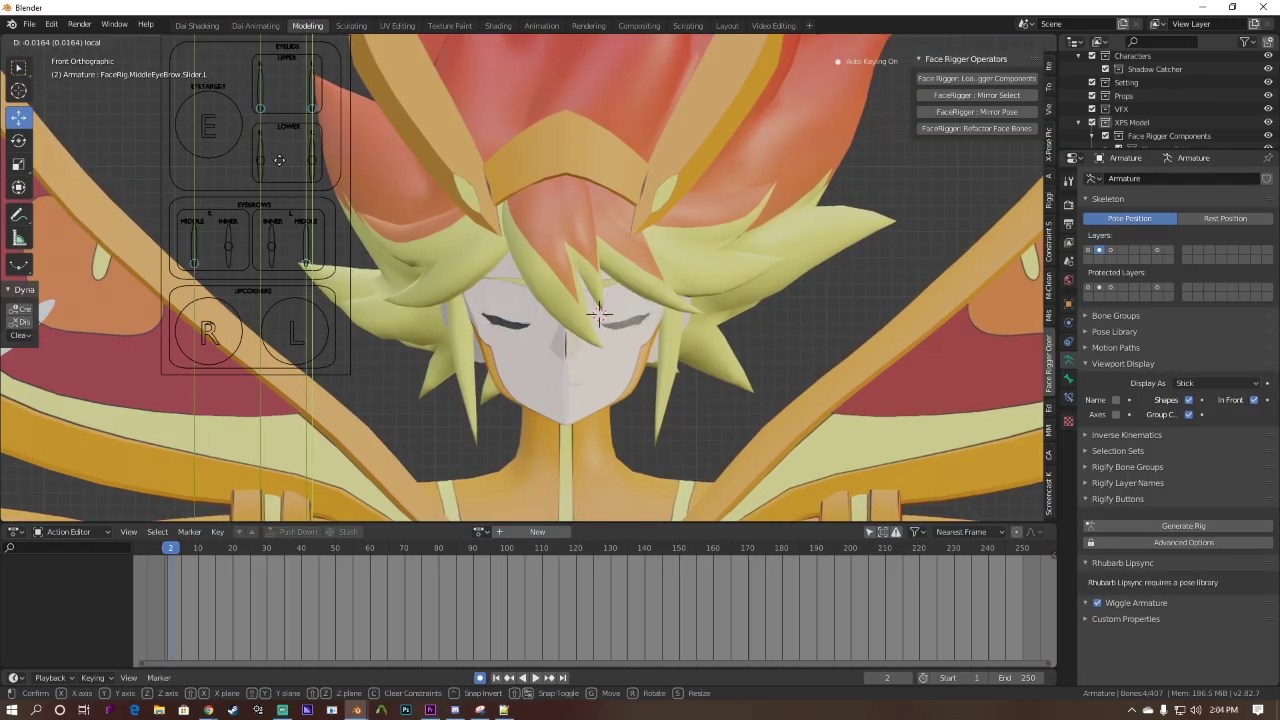
pyautogui.click(169, 115)
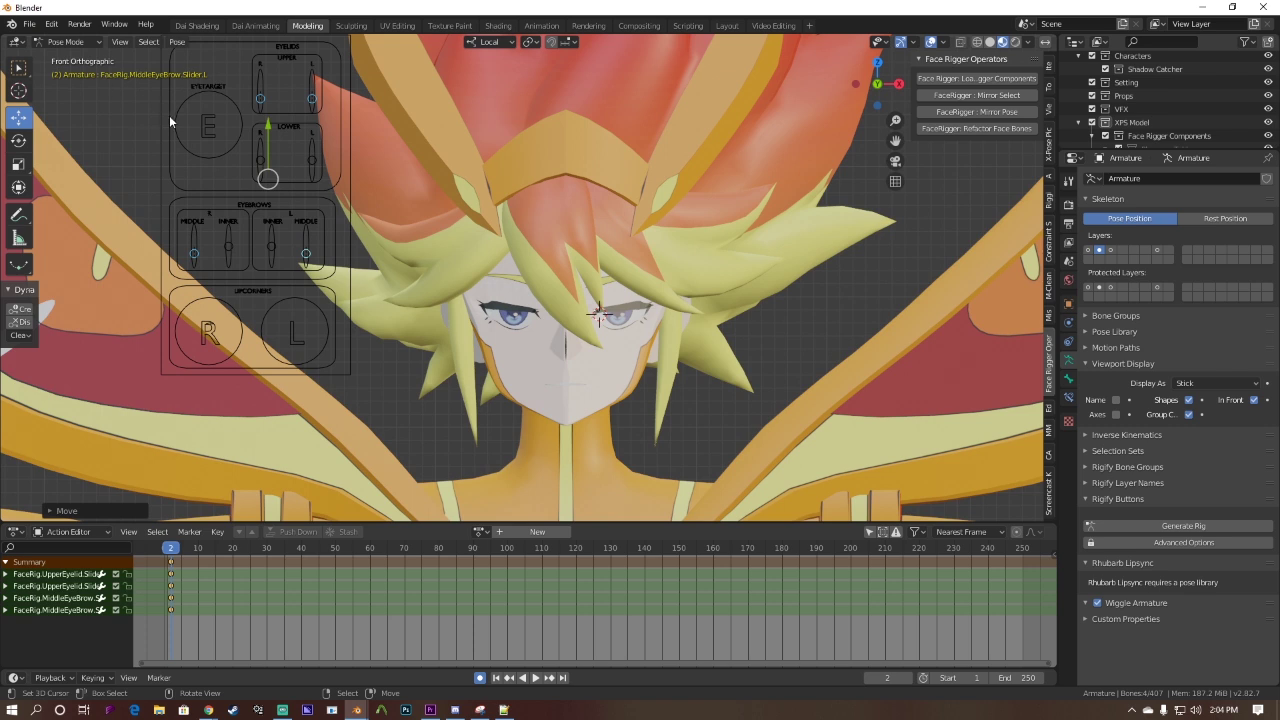
pyautogui.click(208, 126)
pyautogui.press('g')
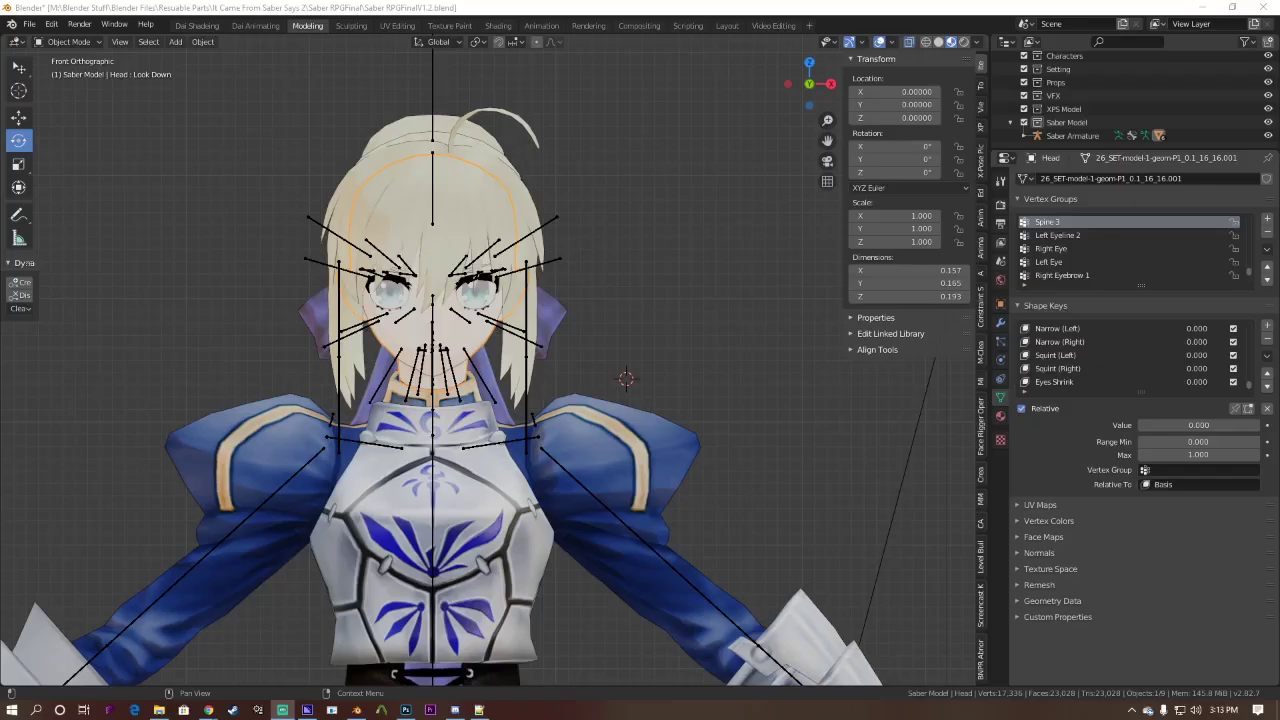
# Step: Select the Saber model's armature in the viewport
pyautogui.scroll(-3, 577, 320)
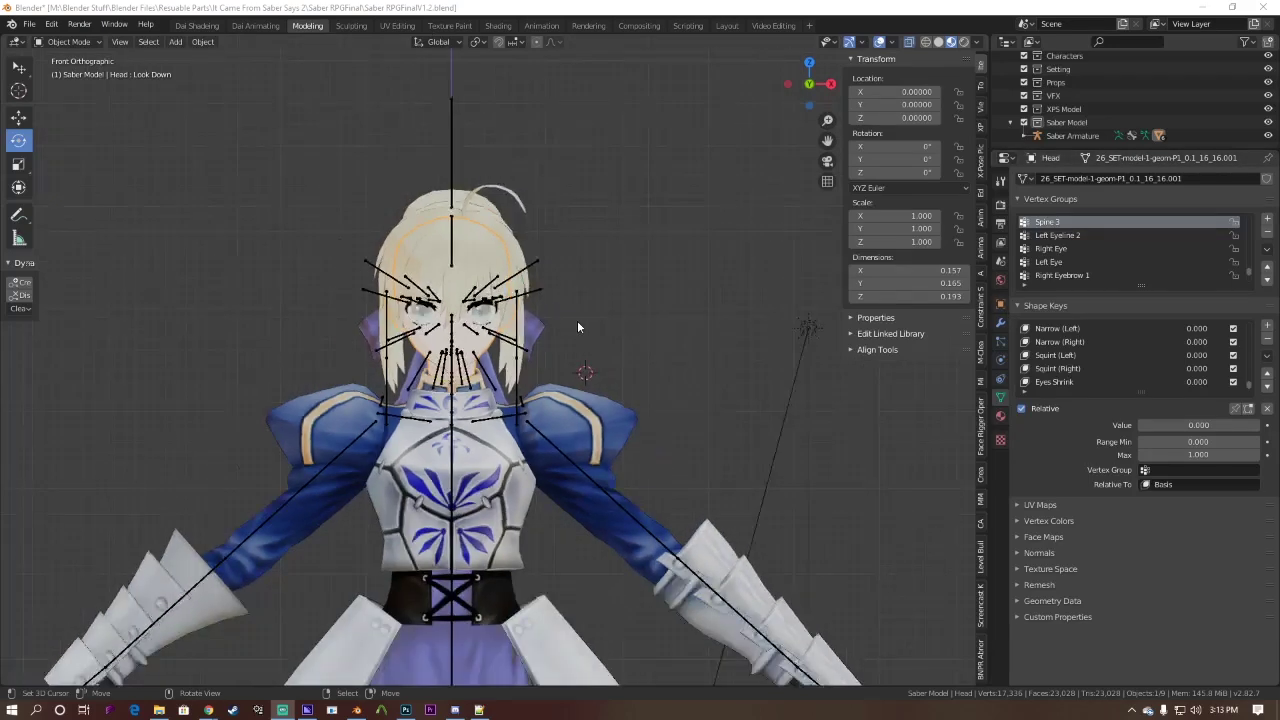
pyautogui.click(503, 341)
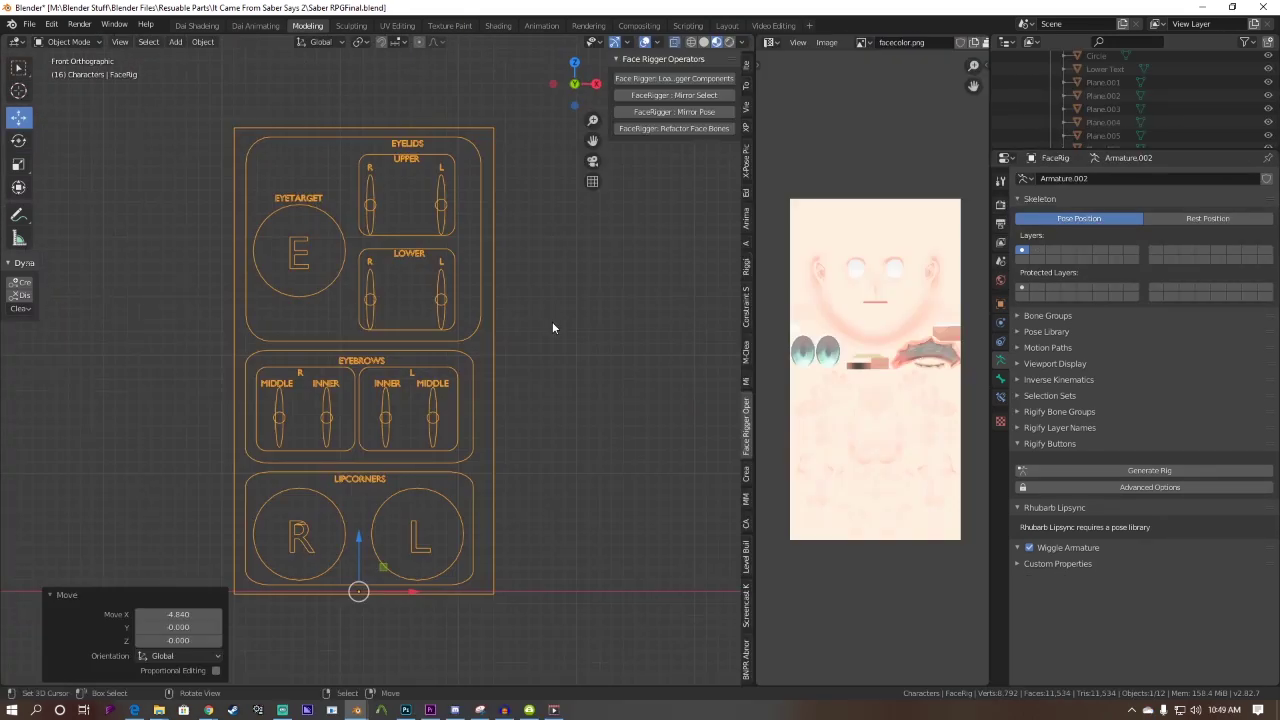
# Step: Examine the FaceRig table, the Phoneme Table and the custom face bone shape from several angles
pyautogui.scroll(-1, 552, 321)
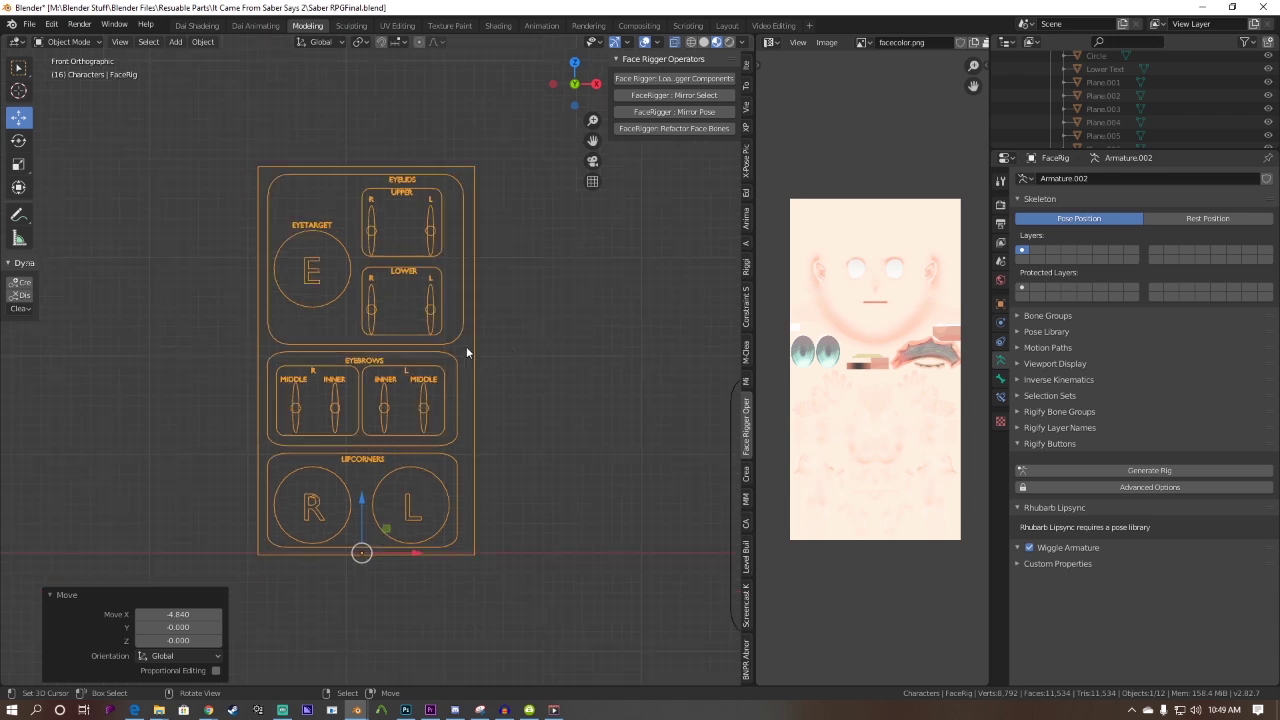
pyautogui.moveTo(466, 346); pyautogui.dragTo(372, 352, button='middle')
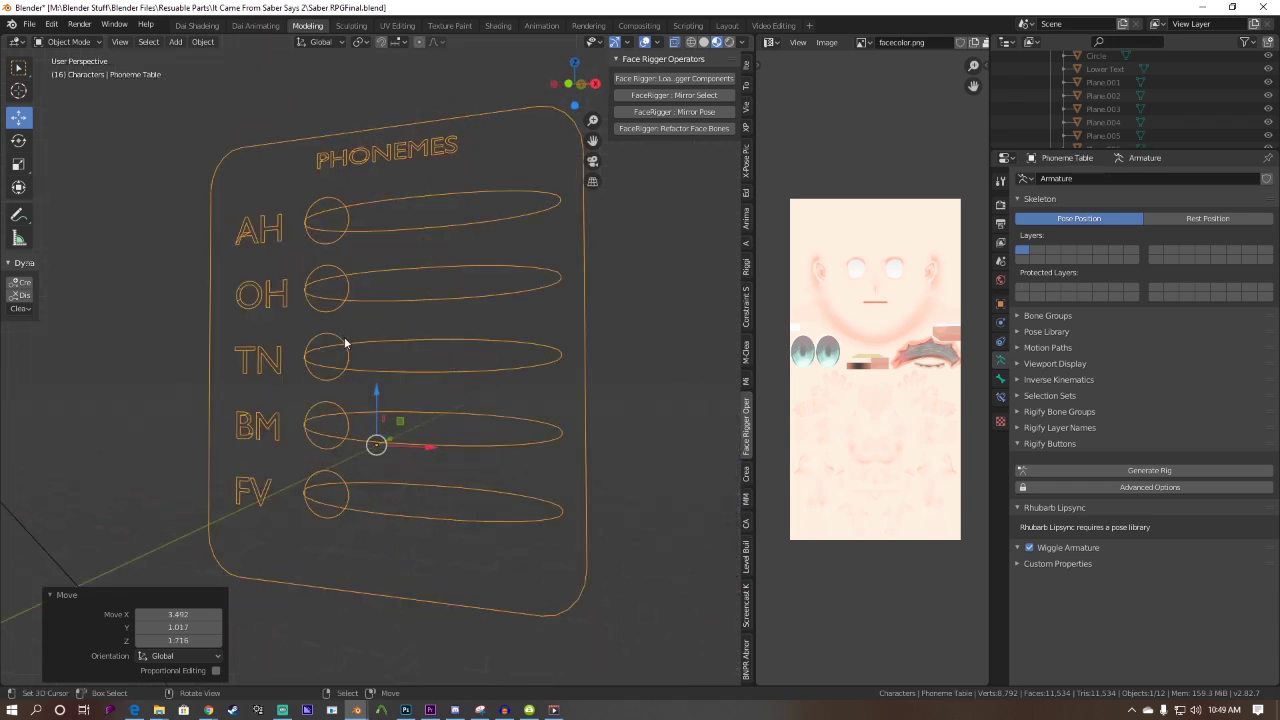
pyautogui.moveTo(400, 349)
pyautogui.mouseDown(button='middle')
pyautogui.moveTo(186, 335)
pyautogui.moveTo(380, 352)
pyautogui.moveTo(305, 343)
pyautogui.moveTo(342, 331)
pyautogui.moveTo(316, 346)
pyautogui.moveTo(377, 349)
pyautogui.mouseUp(button='middle')
pyautogui.scroll(-2, 342, 333)
pyautogui.scroll(1, 344, 340)
pyautogui.scroll(-3, 314, 349)
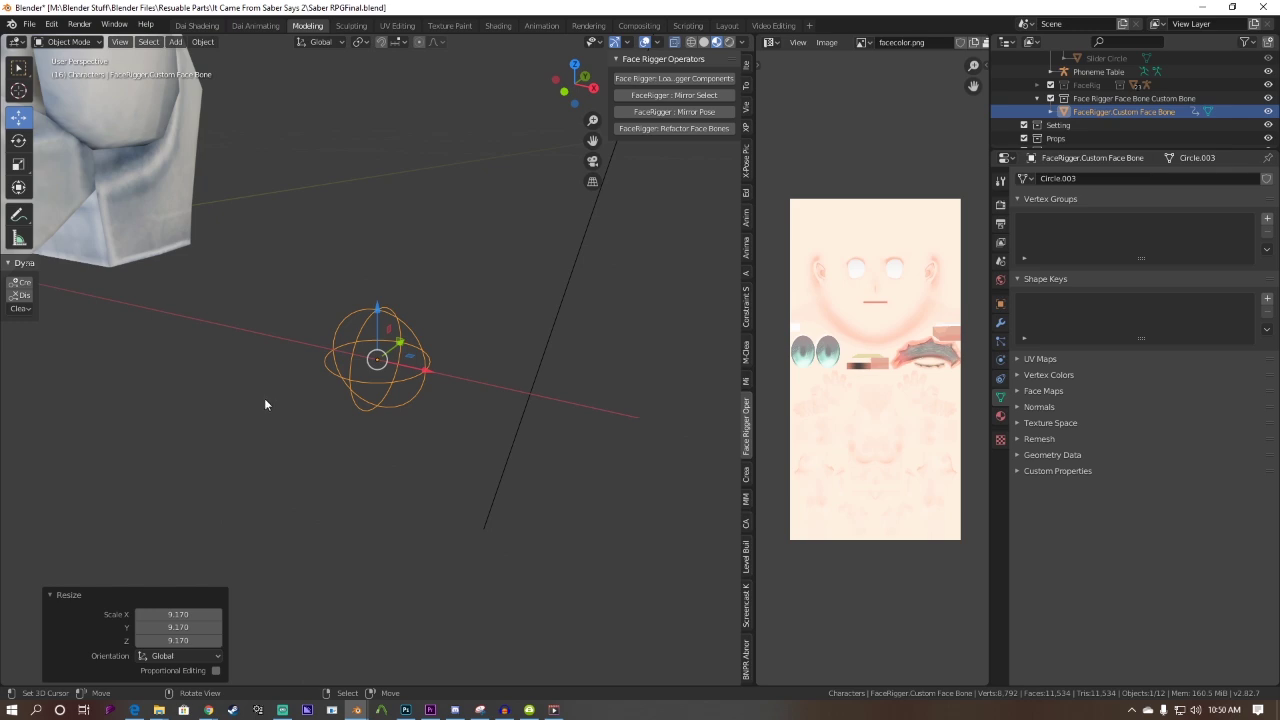
pyautogui.moveTo(288, 374); pyautogui.dragTo(109, 338, button='middle')
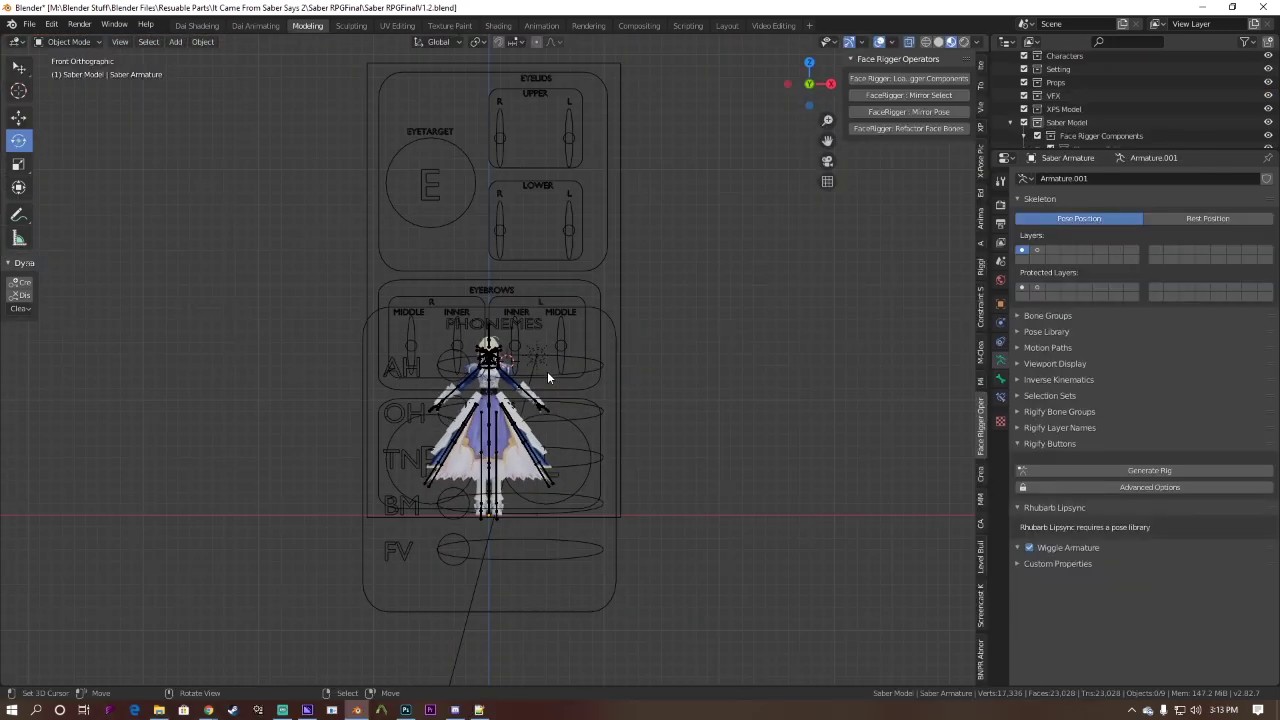
# Step: Scale down the FaceRig and Phoneme tables and place them on either side of the Saber model's head
pyautogui.scroll(1, 547, 377)
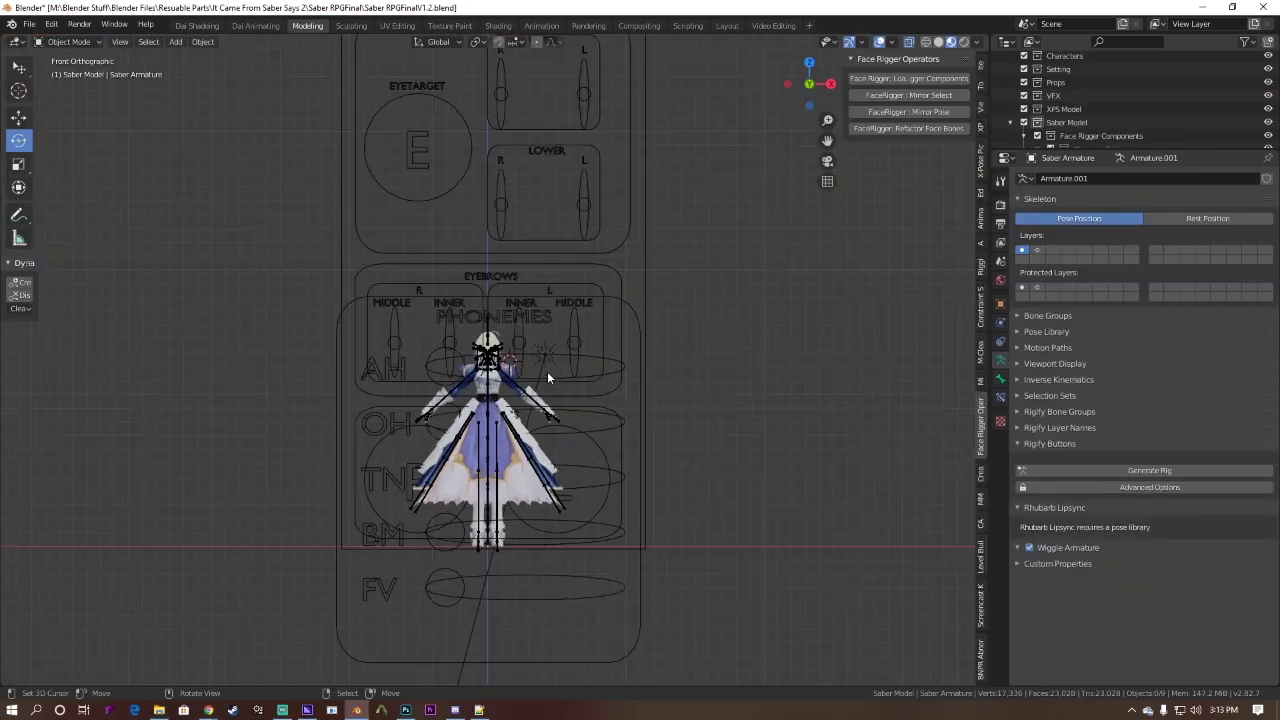
pyautogui.rightClick(618, 300)
pyautogui.press('s')
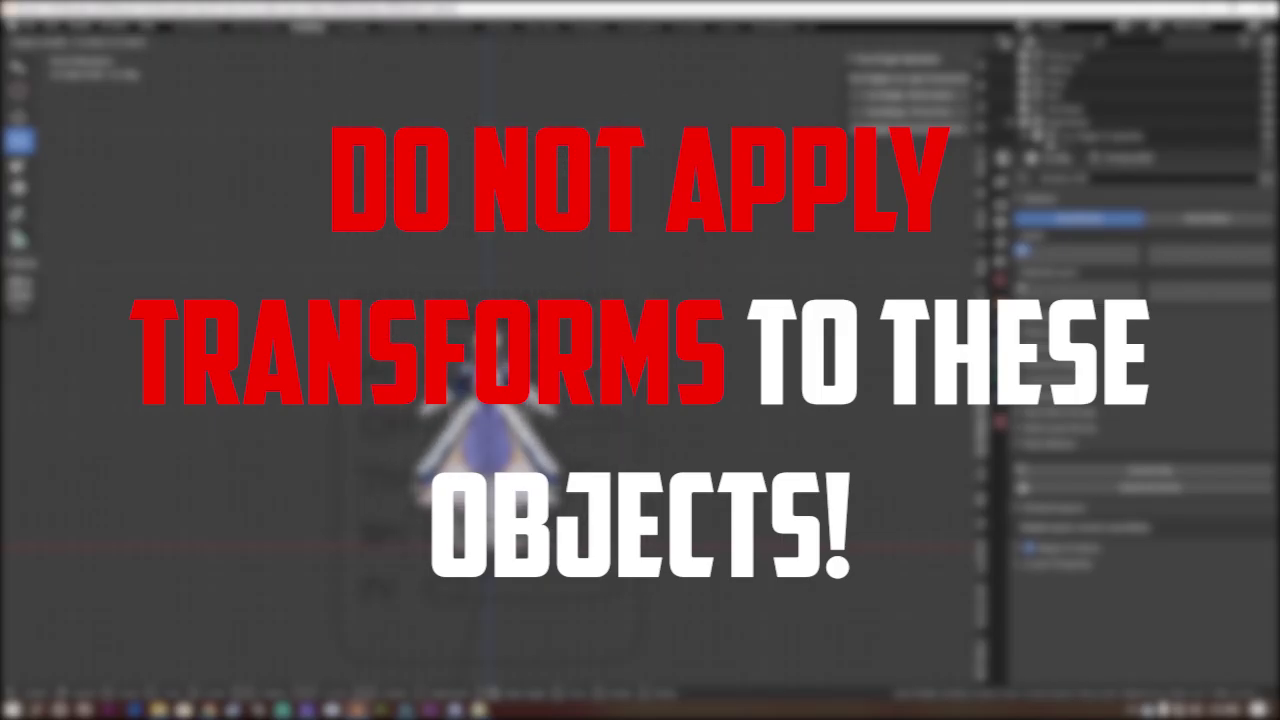
pyautogui.press('Return')
pyautogui.hotkey('shift', 'space')
pyautogui.press('g')
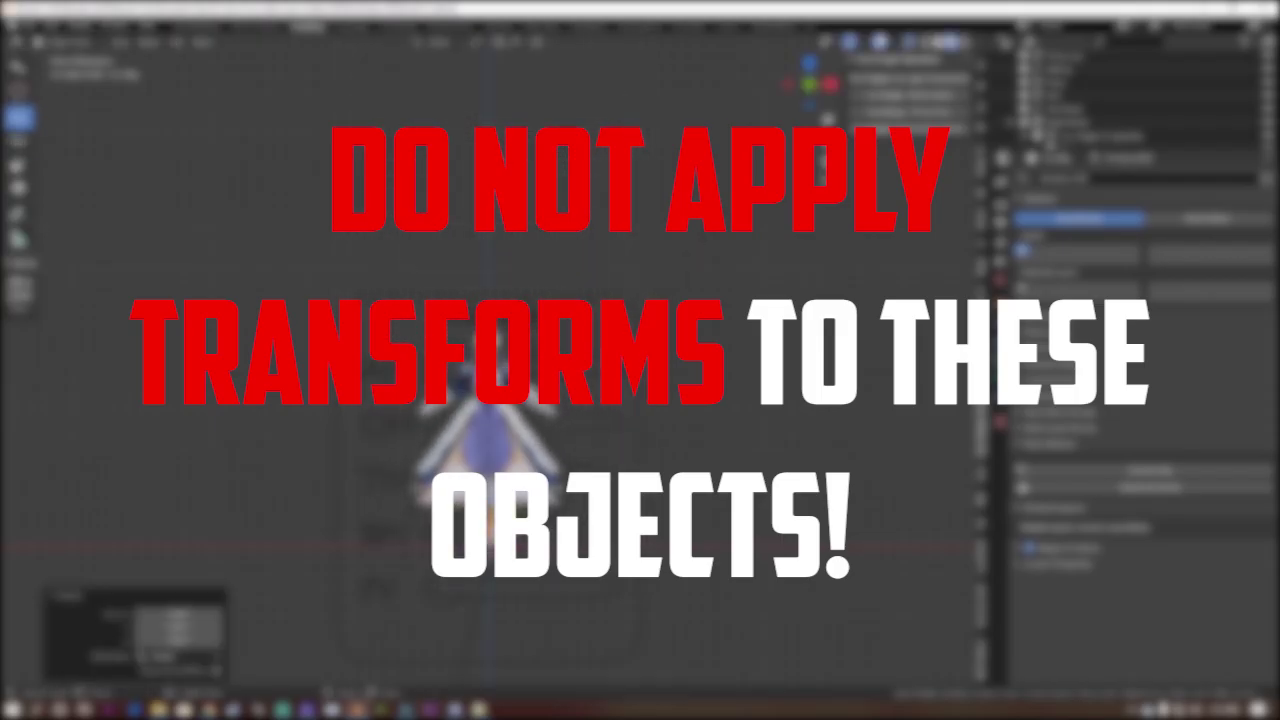
pyautogui.press('g')
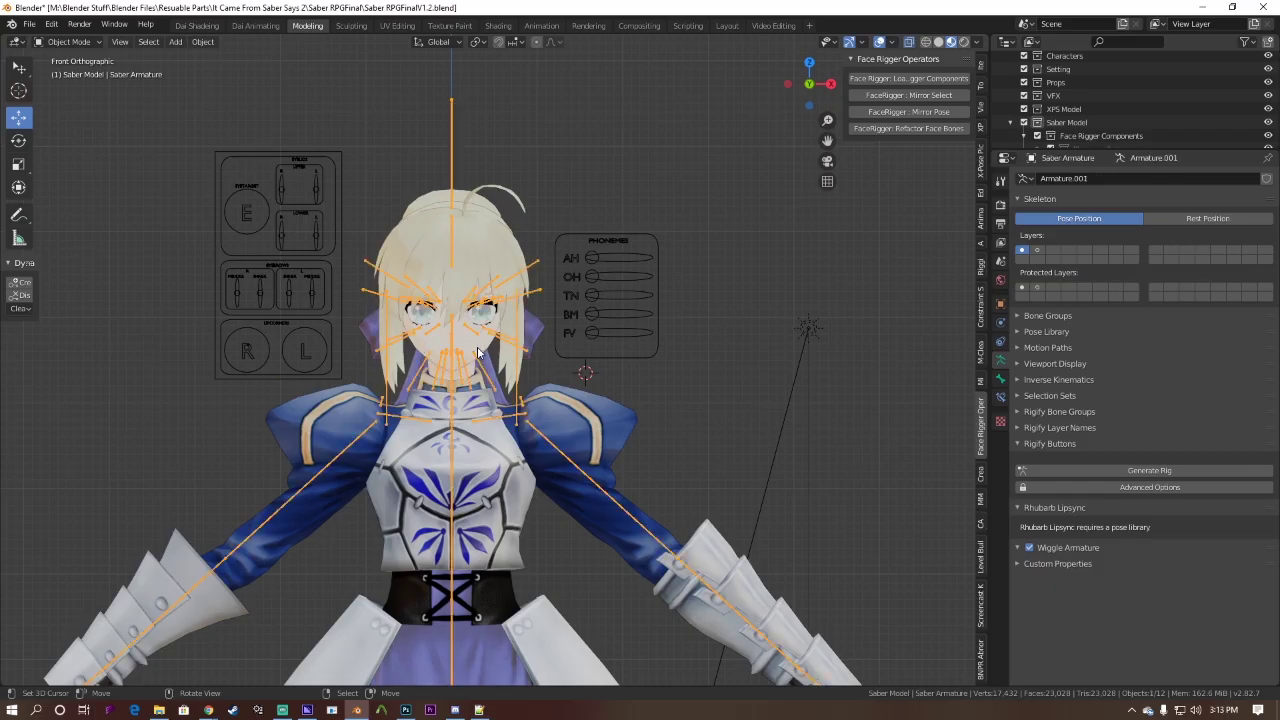
# Step: Assign the Head mesh as the Face Mesh in the Head object's Face Rigger settings
pyautogui.click(477, 346)
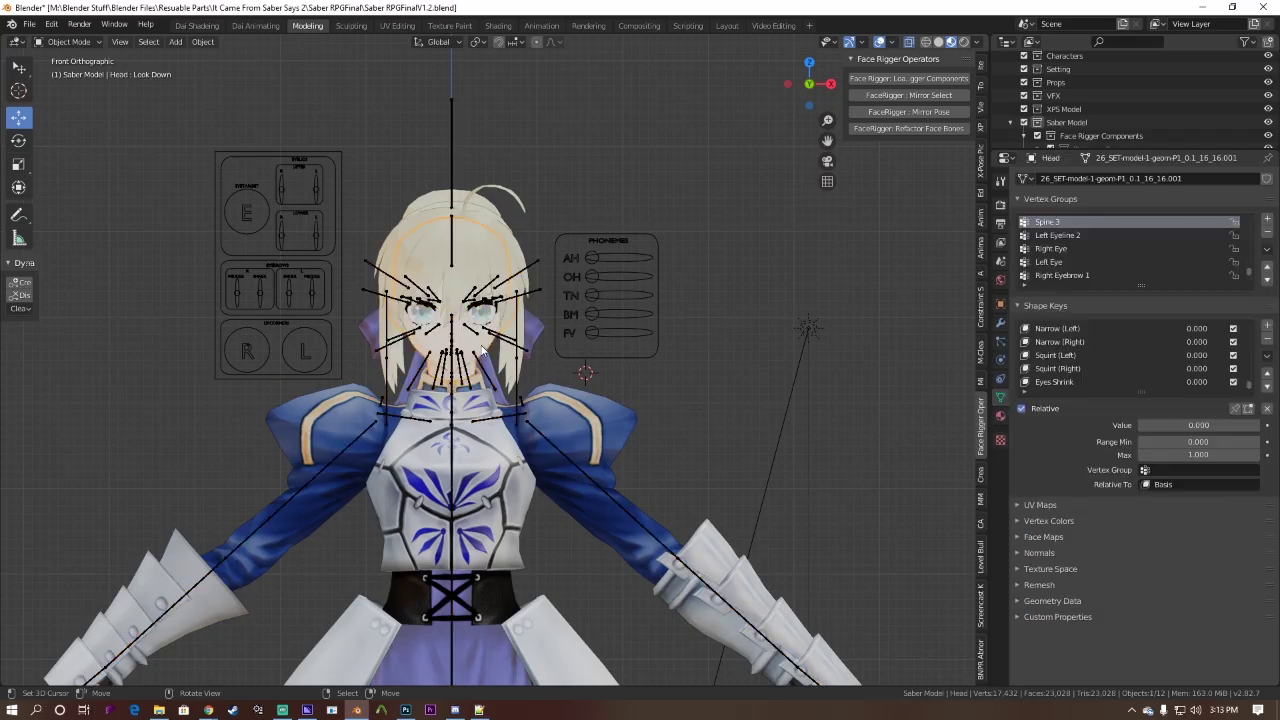
pyautogui.click(999, 305)
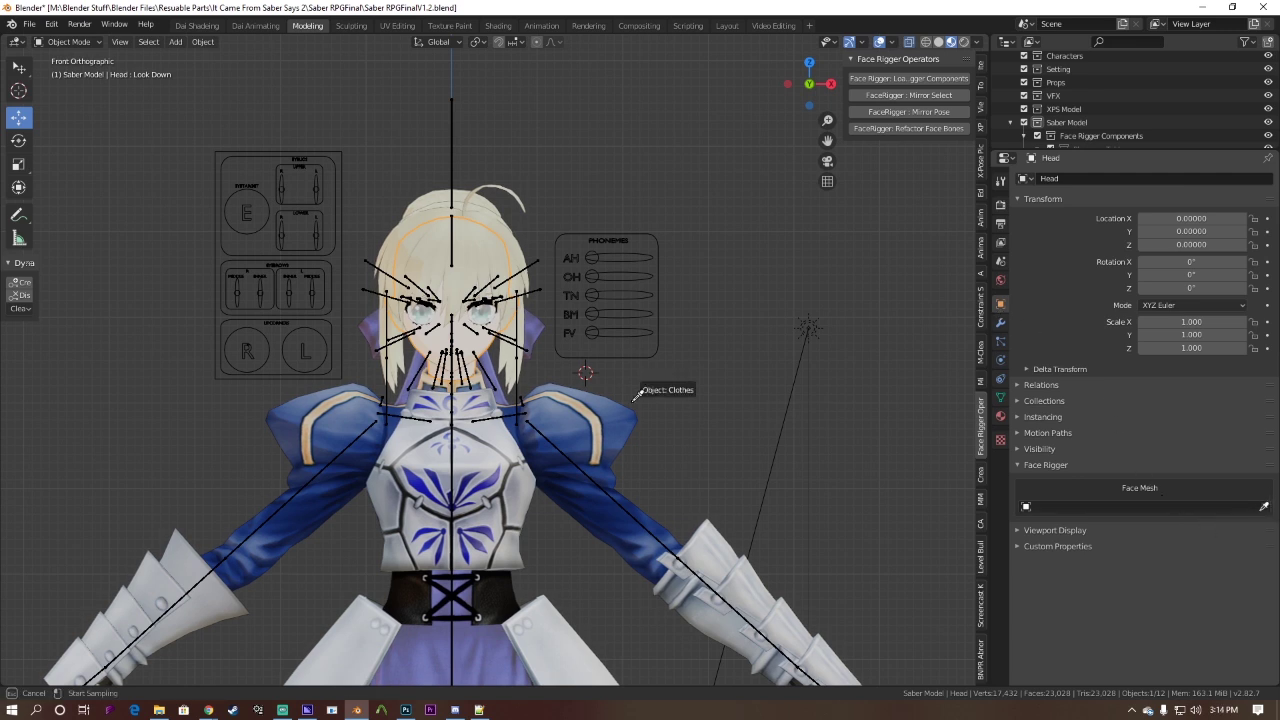
pyautogui.click(470, 334)
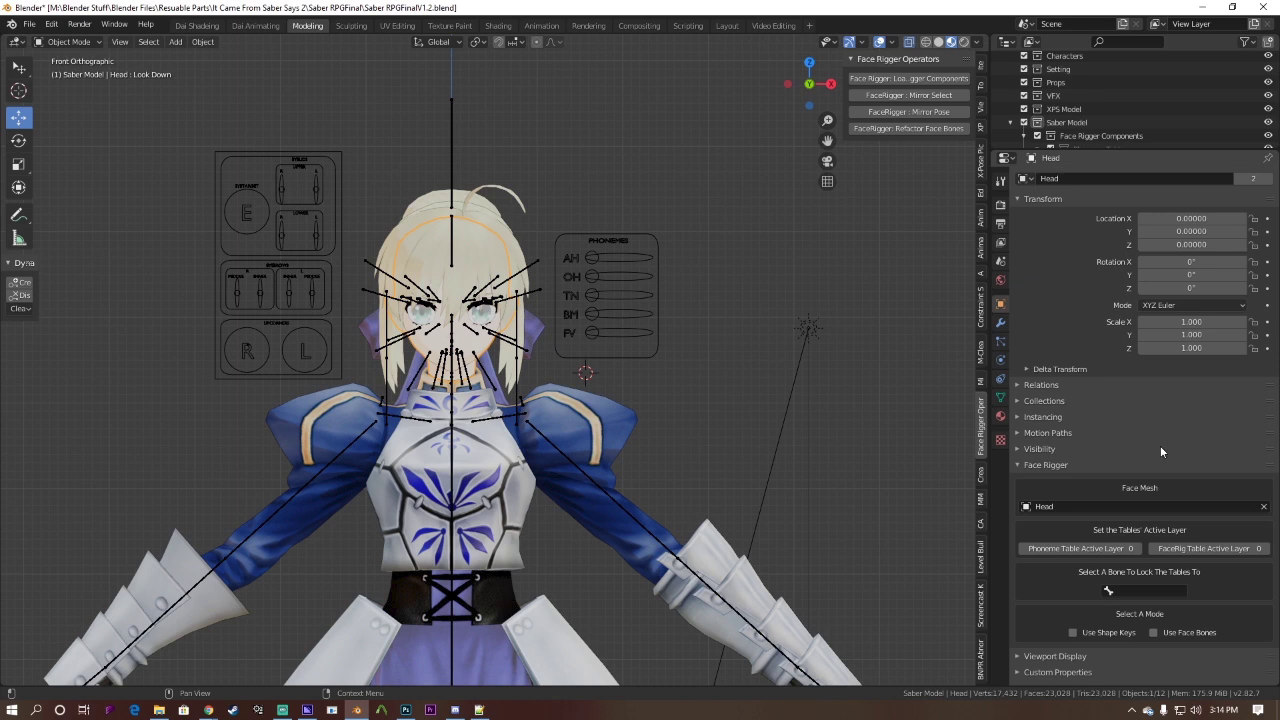
# Step: Set Head as the bone that locks the tables, enable Use Shape Keys mode and review the shape key assignments
pyautogui.click(1137, 591)
pyautogui.click(1103, 634)
pyautogui.scroll(-10, 1113, 471)
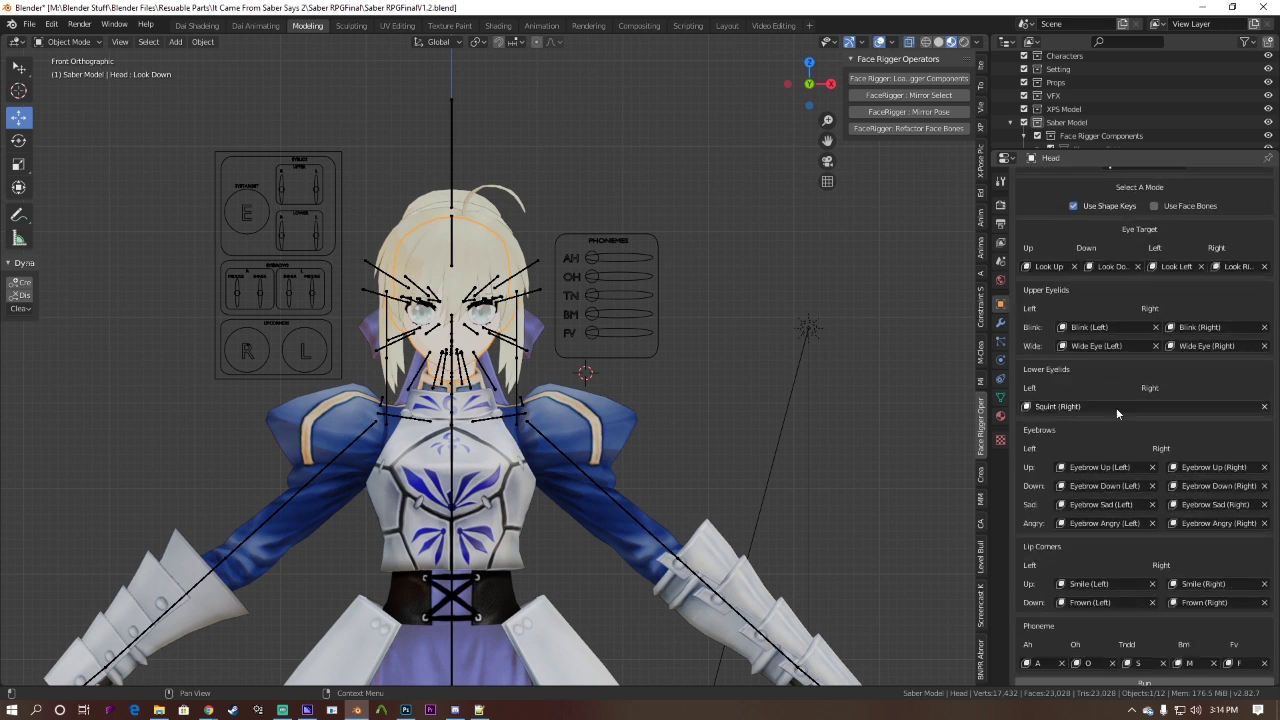
pyautogui.scroll(-2, 1116, 408)
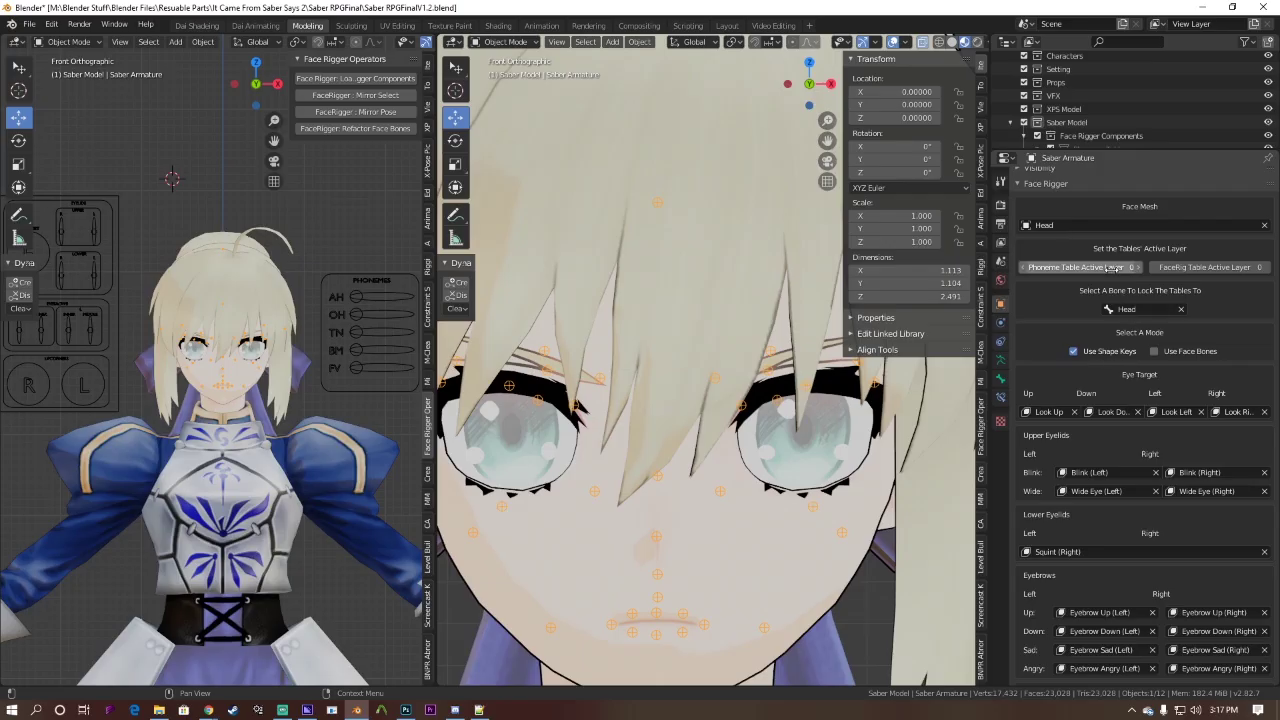
# Step: Set the Phoneme Table active layer to 2 and the FaceRig Table active layer to 3, and run the Face Rigger setup
pyautogui.click(1112, 268)
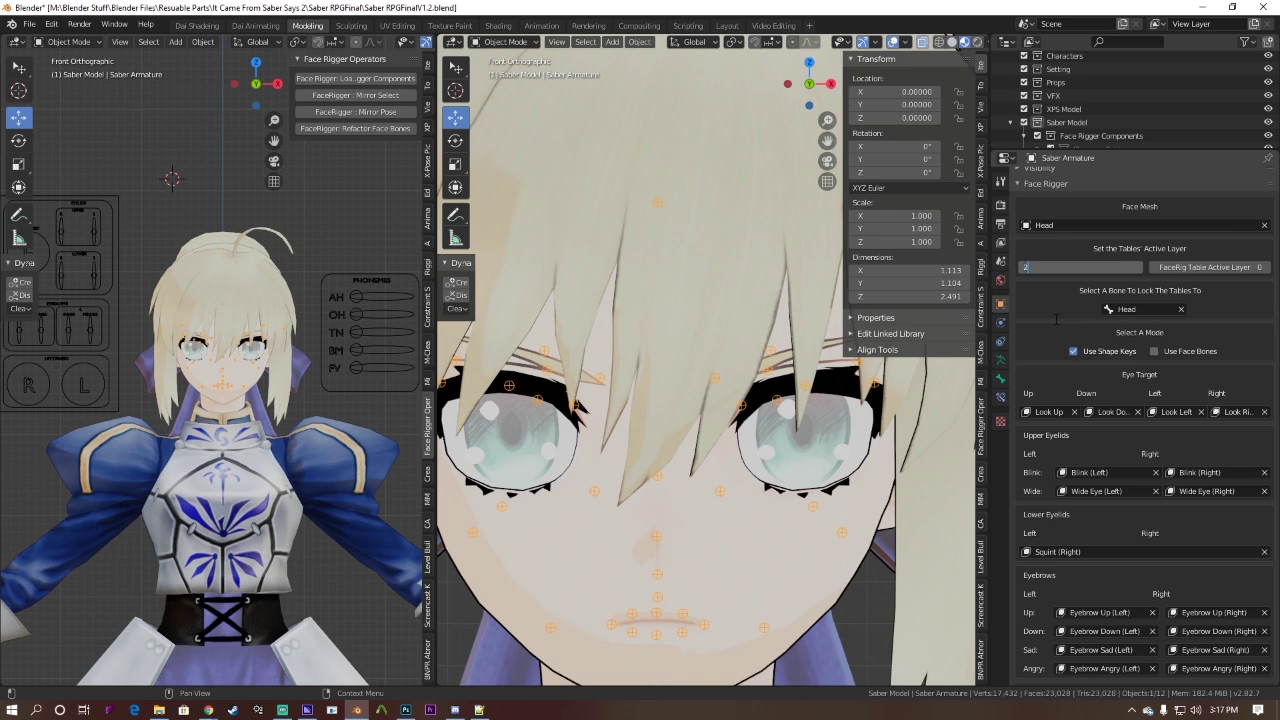
pyautogui.press('Return')
pyautogui.click(1178, 268)
pyautogui.write('3')
pyautogui.press('Return')
pyautogui.scroll(-5, 1095, 432)
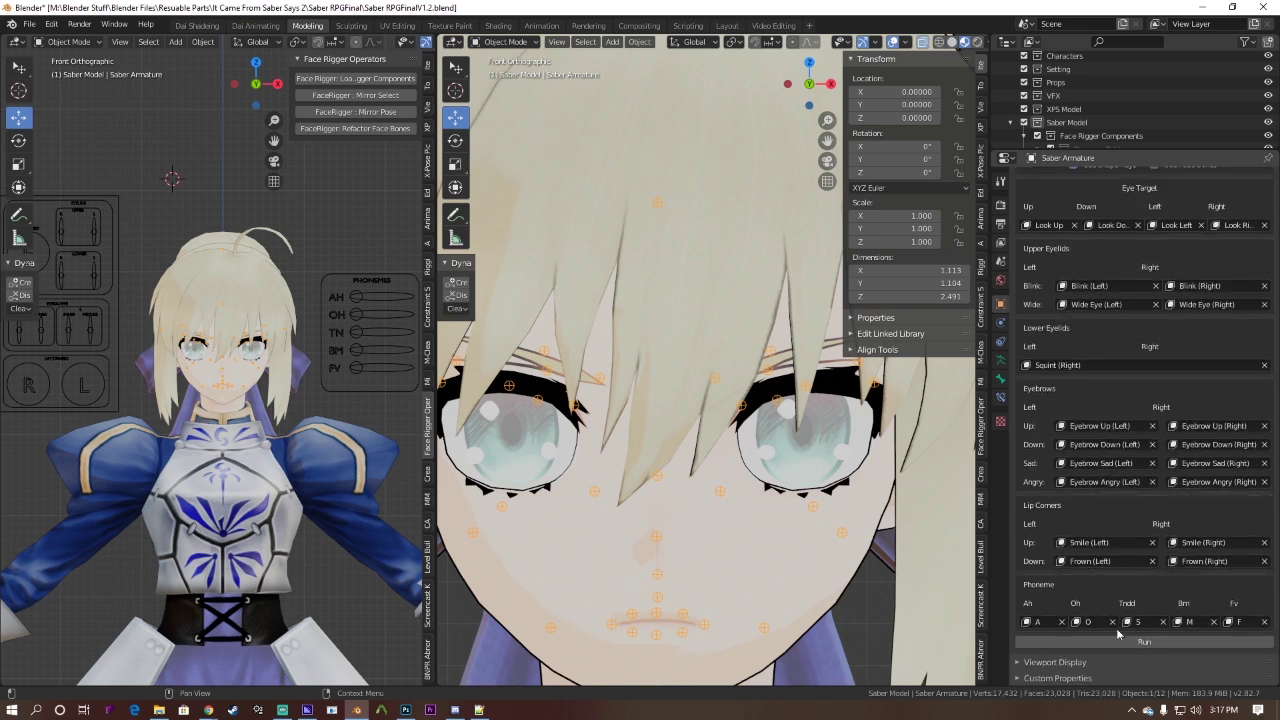
pyautogui.click(1130, 644)
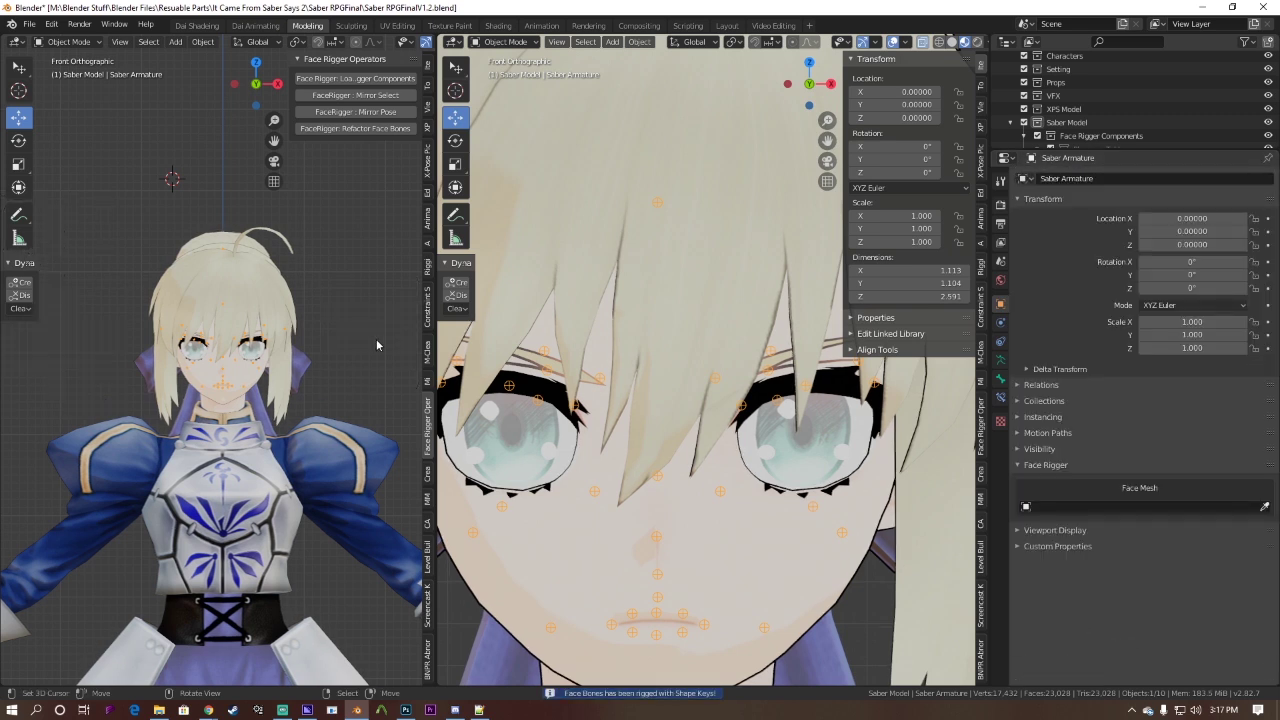
# Step: Display the Saber armature's third bone layer to check the rigged phoneme table
pyautogui.hotkey('alt', 'a')
pyautogui.scroll(5, 248, 348)
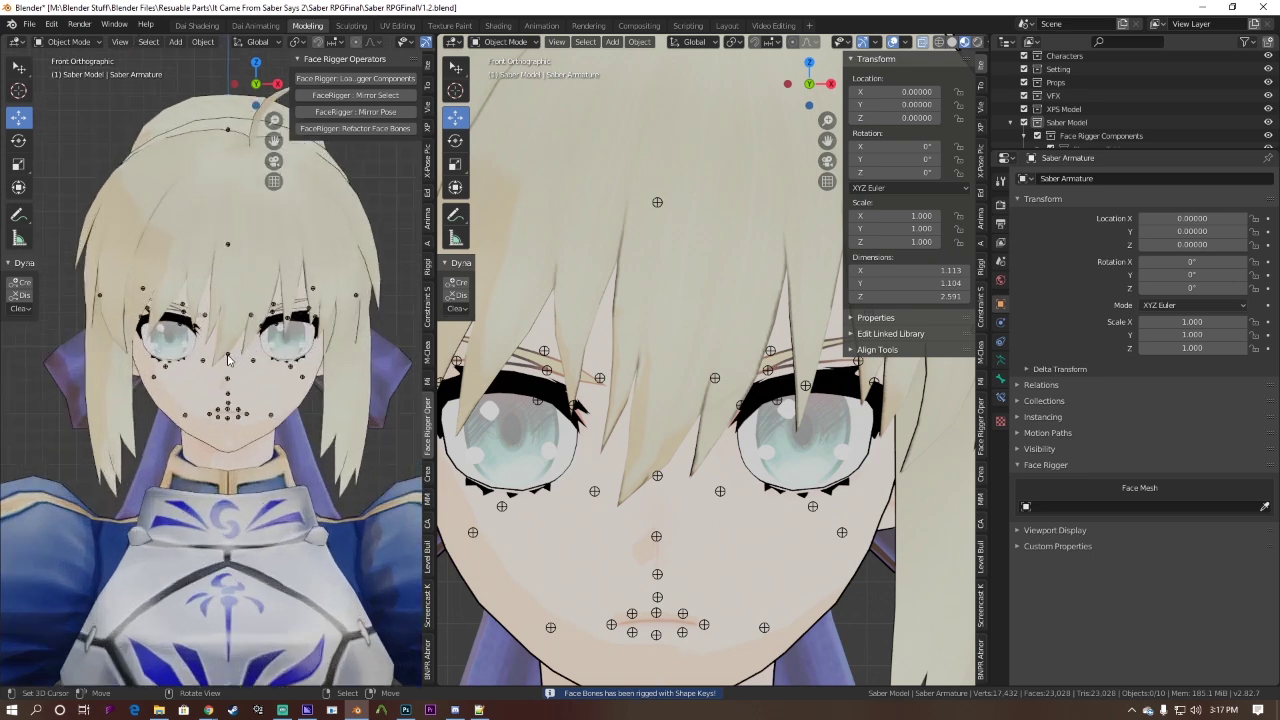
pyautogui.click(228, 360)
pyautogui.click(1000, 378)
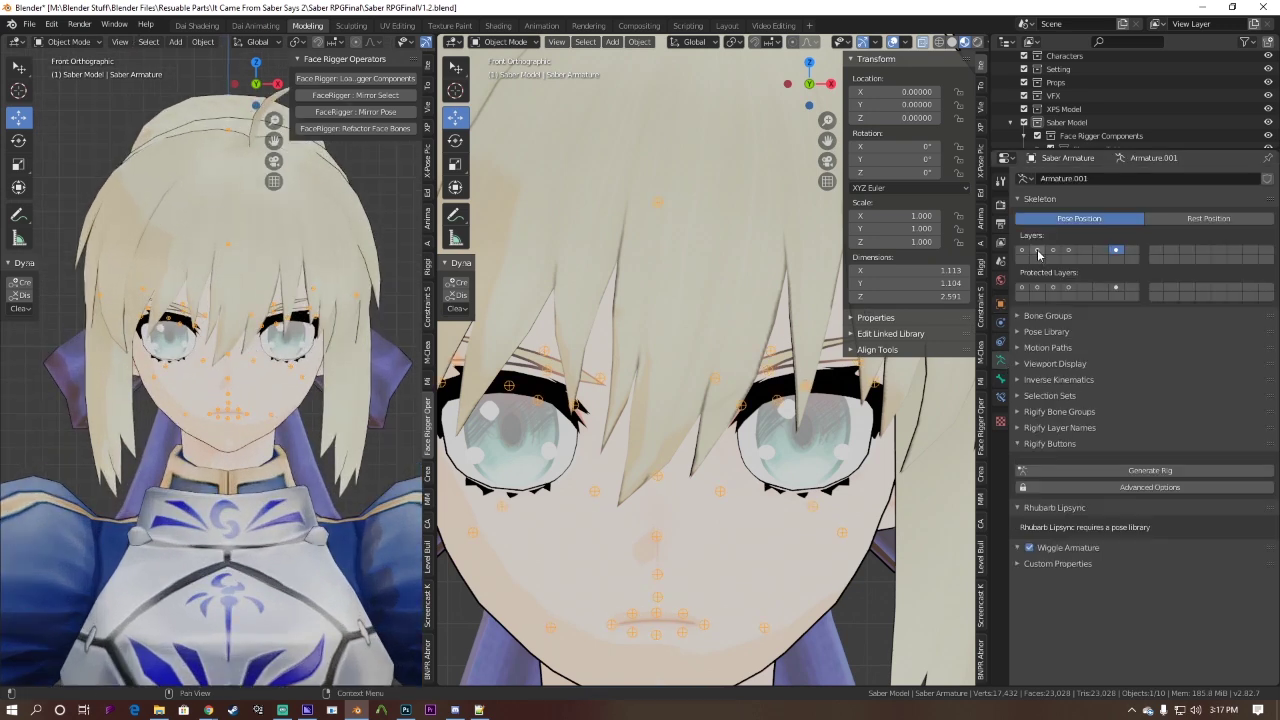
pyautogui.click(1053, 249)
pyautogui.scroll(-8, 207, 361)
pyautogui.scroll(4, 207, 361)
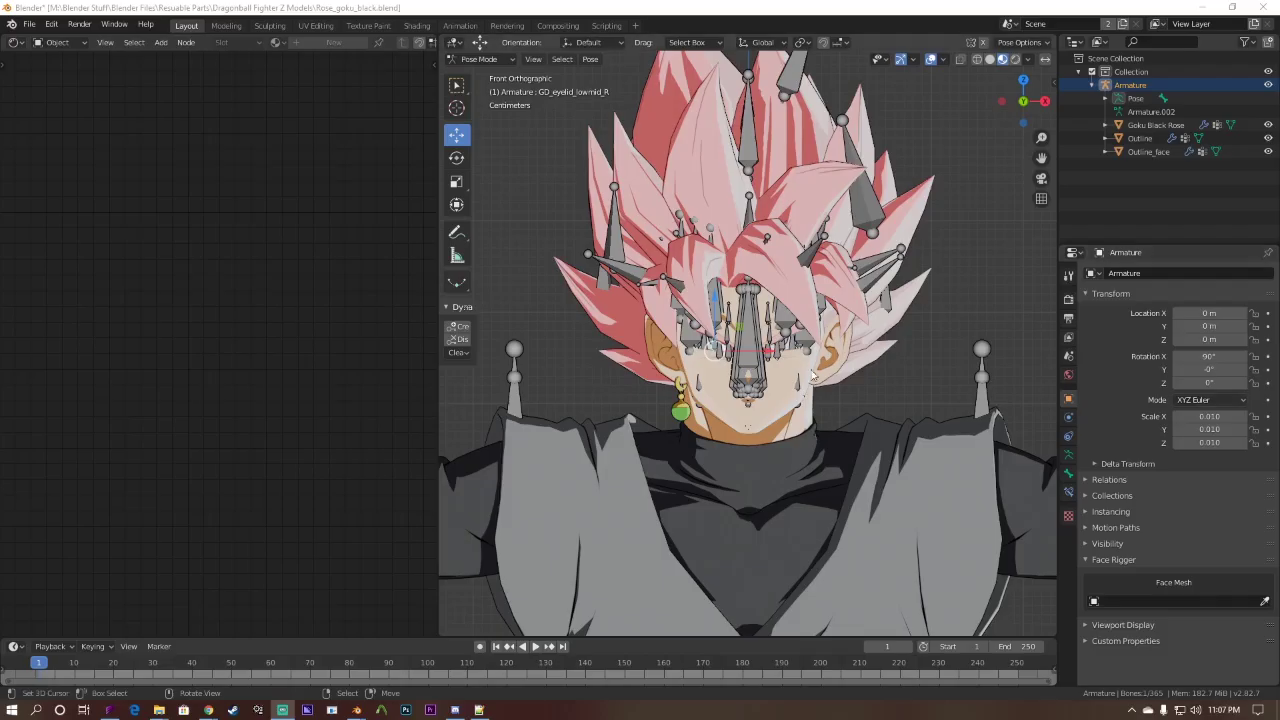
# Step: Merge the empty node editor area into the 3D viewport and frame the Goku Black model's head
pyautogui.scroll(-3, 768, 333)
pyautogui.moveTo(441, 630); pyautogui.dragTo(435, 568)
pyautogui.scroll(-5, 520, 405)
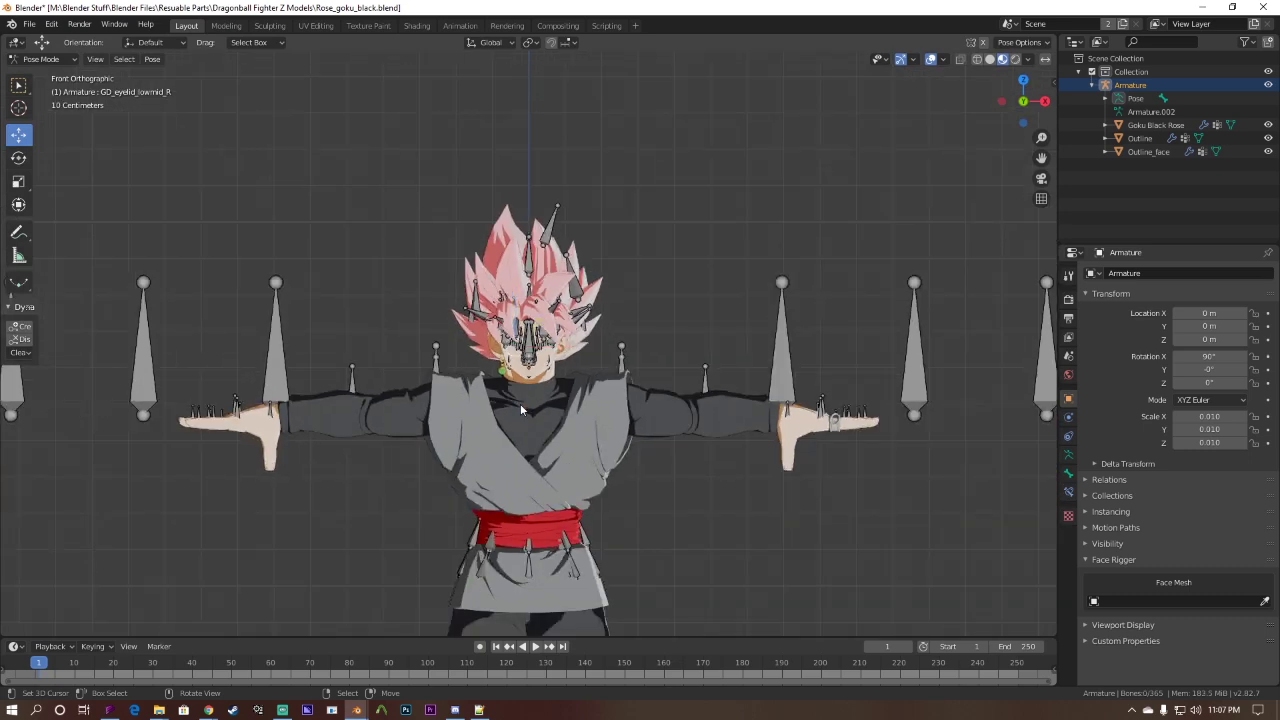
pyautogui.scroll(5, 520, 403)
# Step: Switch the armature to Object Mode and place the Face Rigger tables on either side of the character's head
pyautogui.press('Tab')
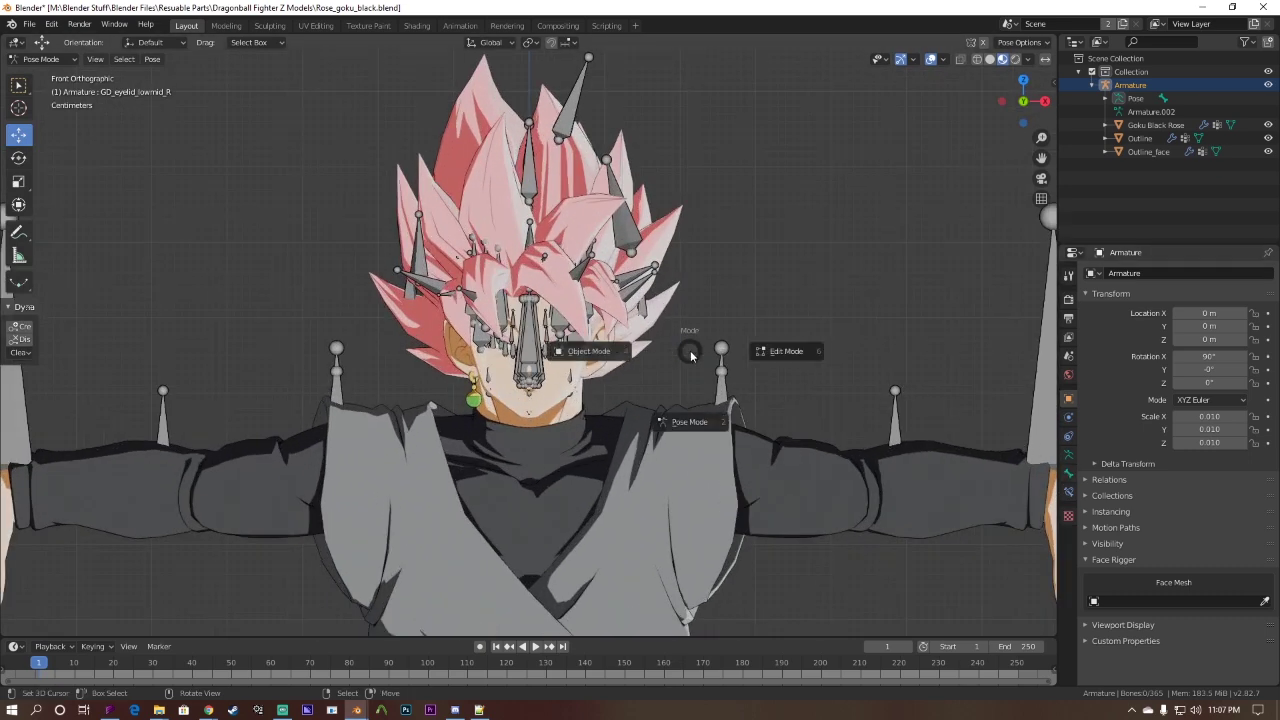
pyautogui.click(585, 352)
pyautogui.press('n')
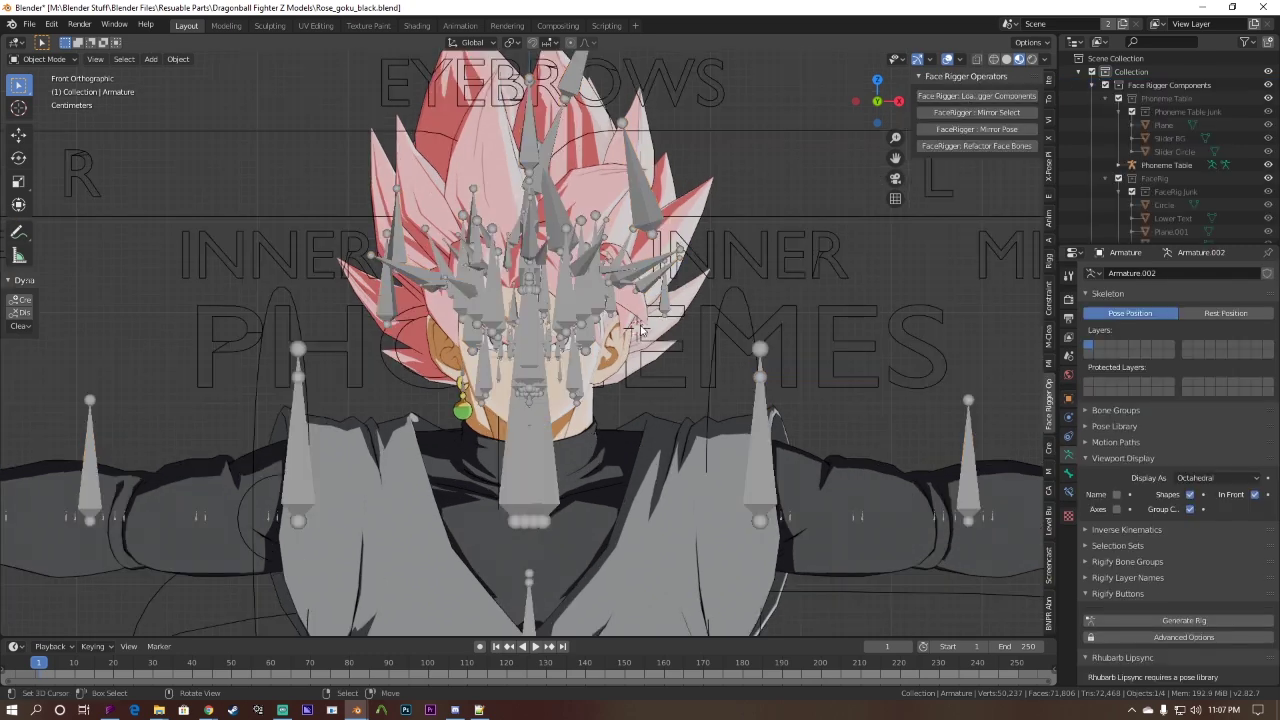
pyautogui.scroll(-7, 643, 303)
pyautogui.click(642, 308)
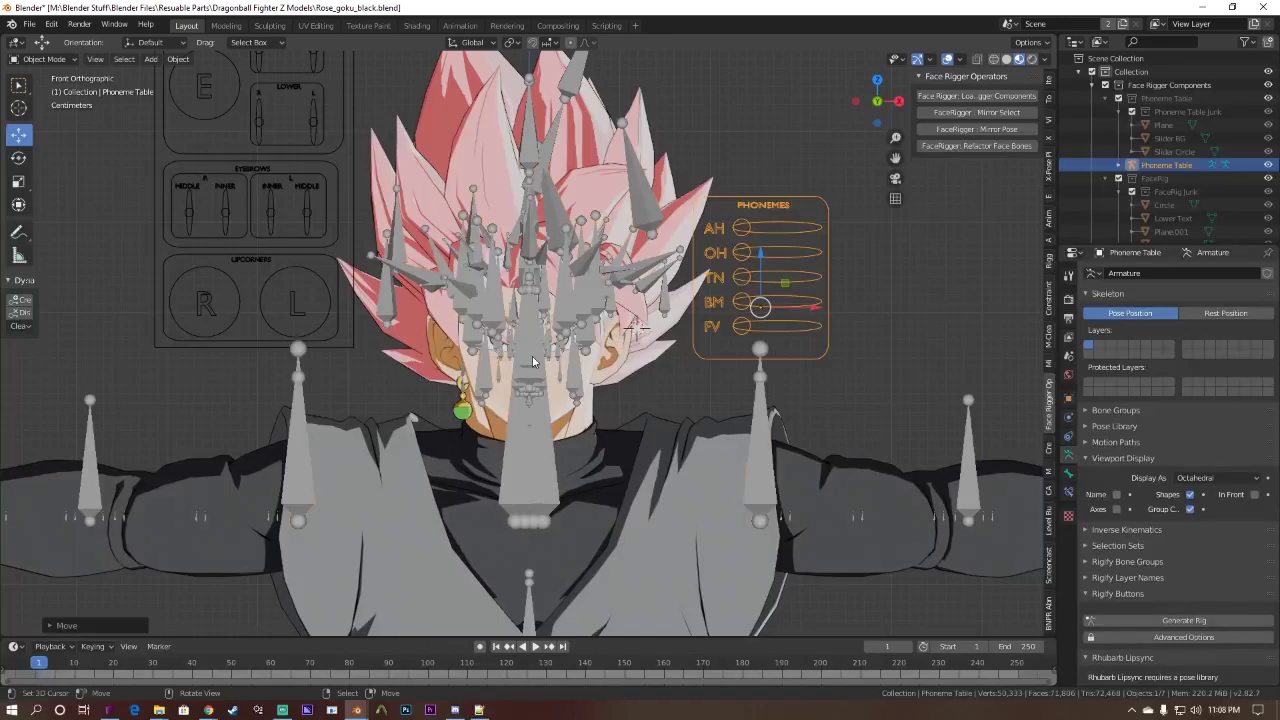
# Step: Put the Goku Black armature into Pose Mode and clear the bone selection
pyautogui.click(533, 362)
pyautogui.hotkey('ctrl', 'Tab')
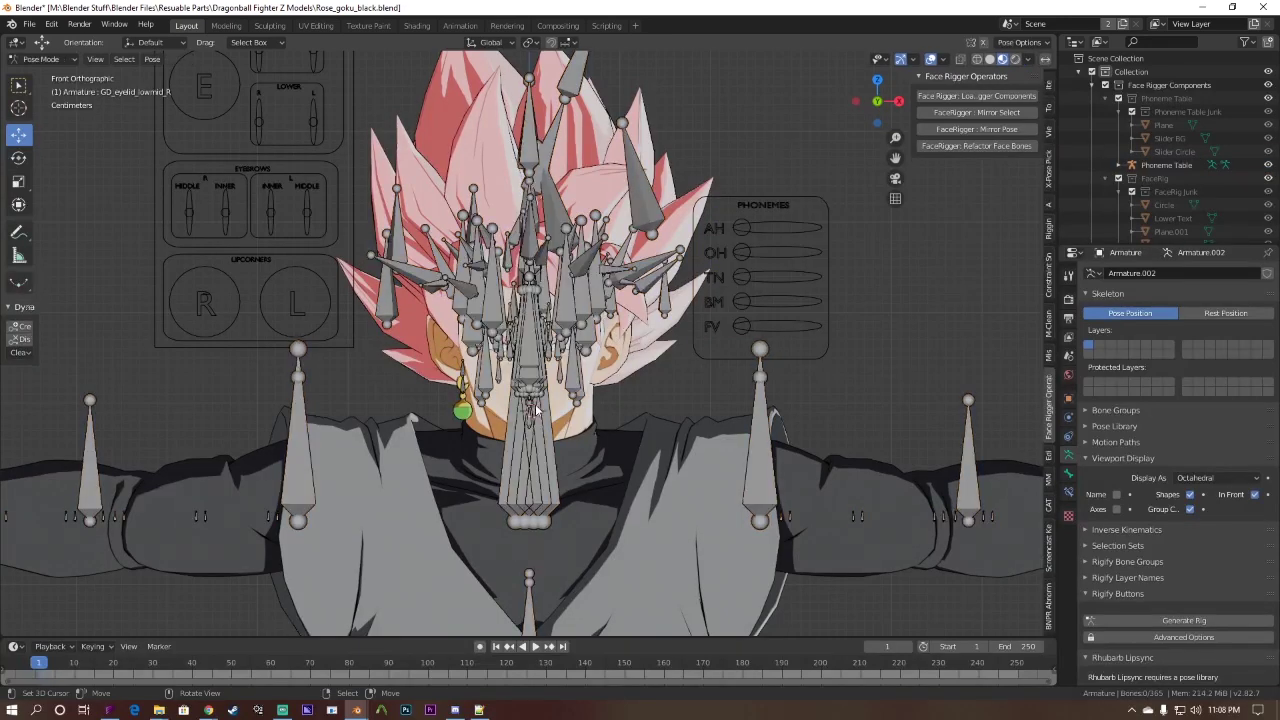
pyautogui.press('a')
pyautogui.hotkey('alt', 'a')
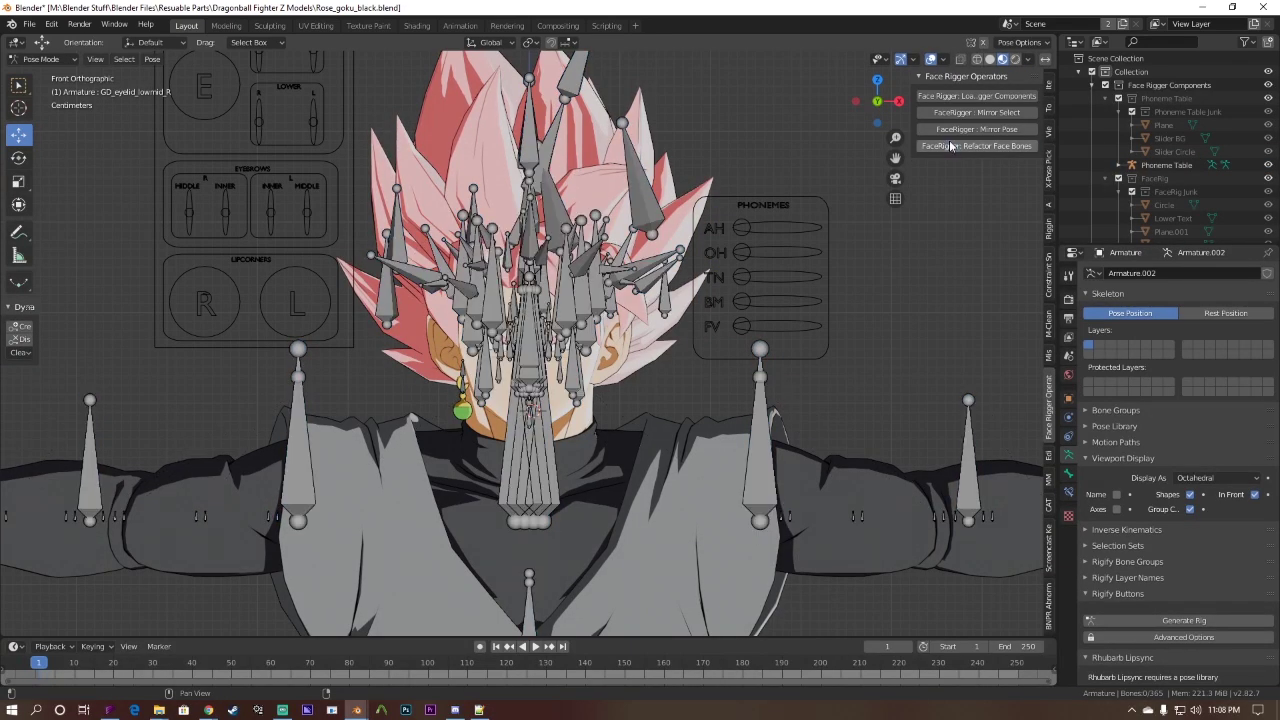
# Step: Refactor the face bones with G_head as the head bone, bone layer 6 and a bone scale multiplier of 0.5
pyautogui.click(950, 145)
pyautogui.click(940, 160)
pyautogui.write('head')
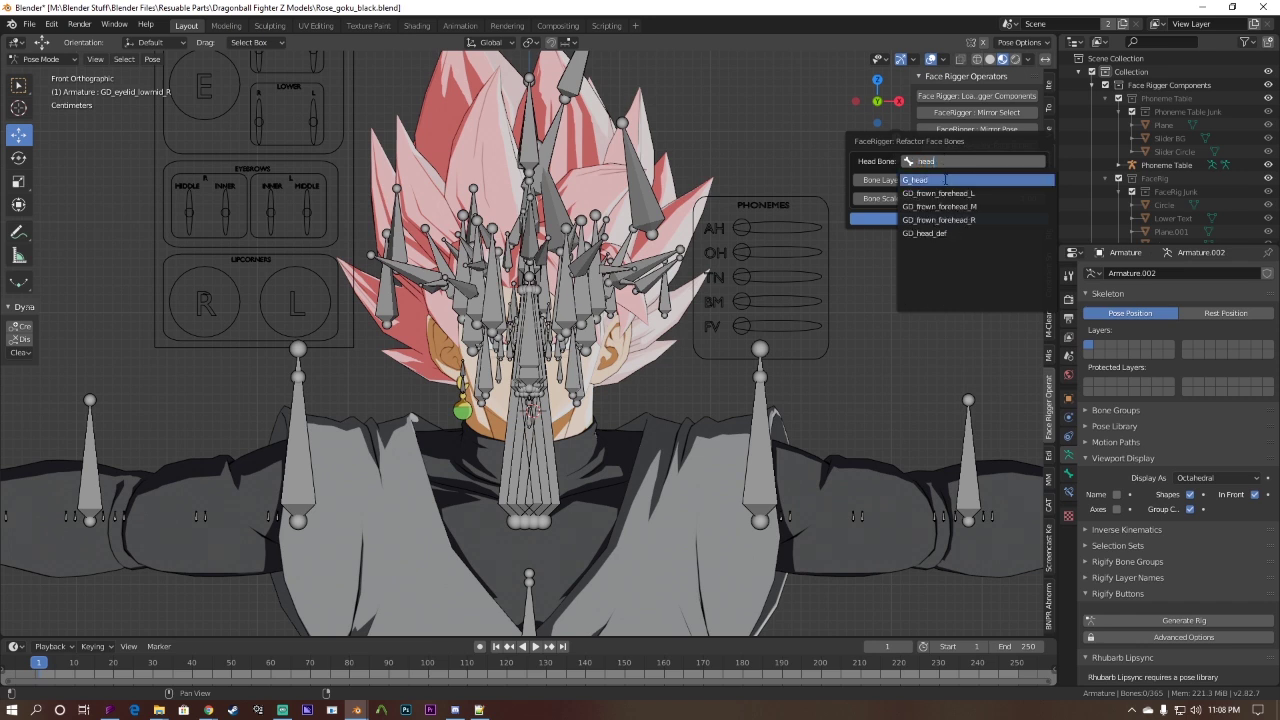
pyautogui.click(944, 179)
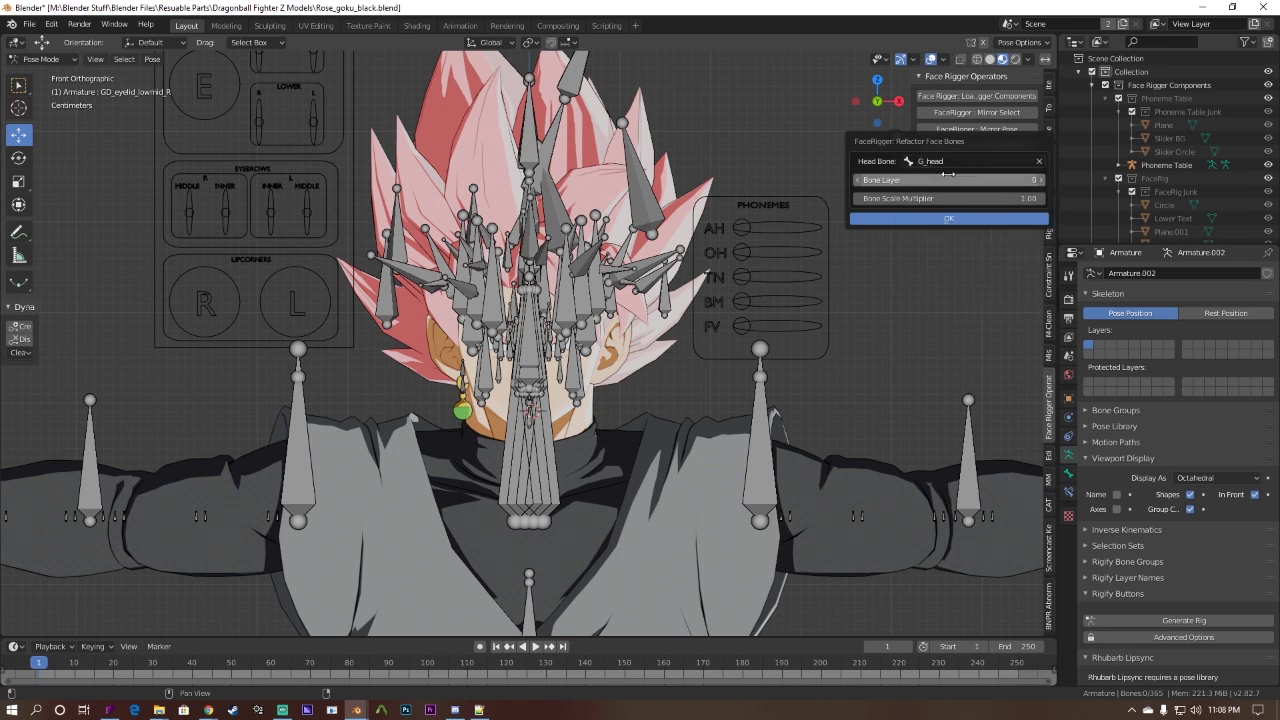
pyautogui.click(947, 179)
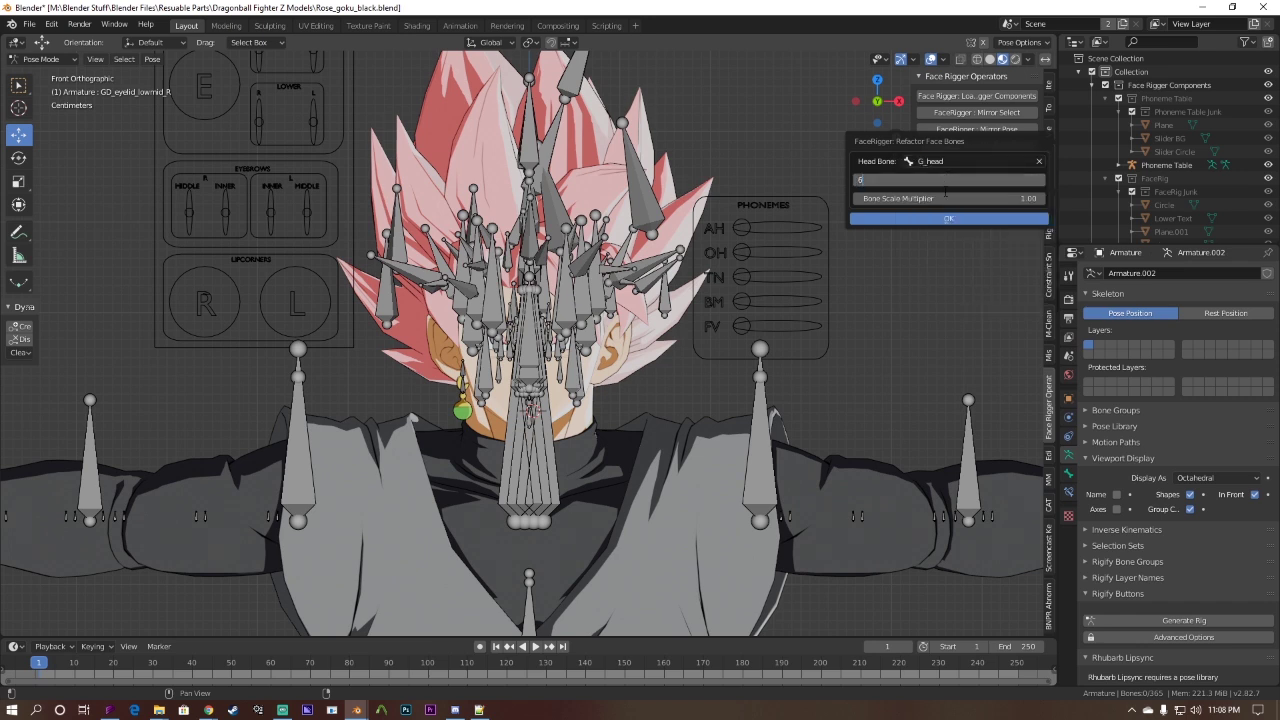
pyautogui.write('6')
pyautogui.click(946, 197)
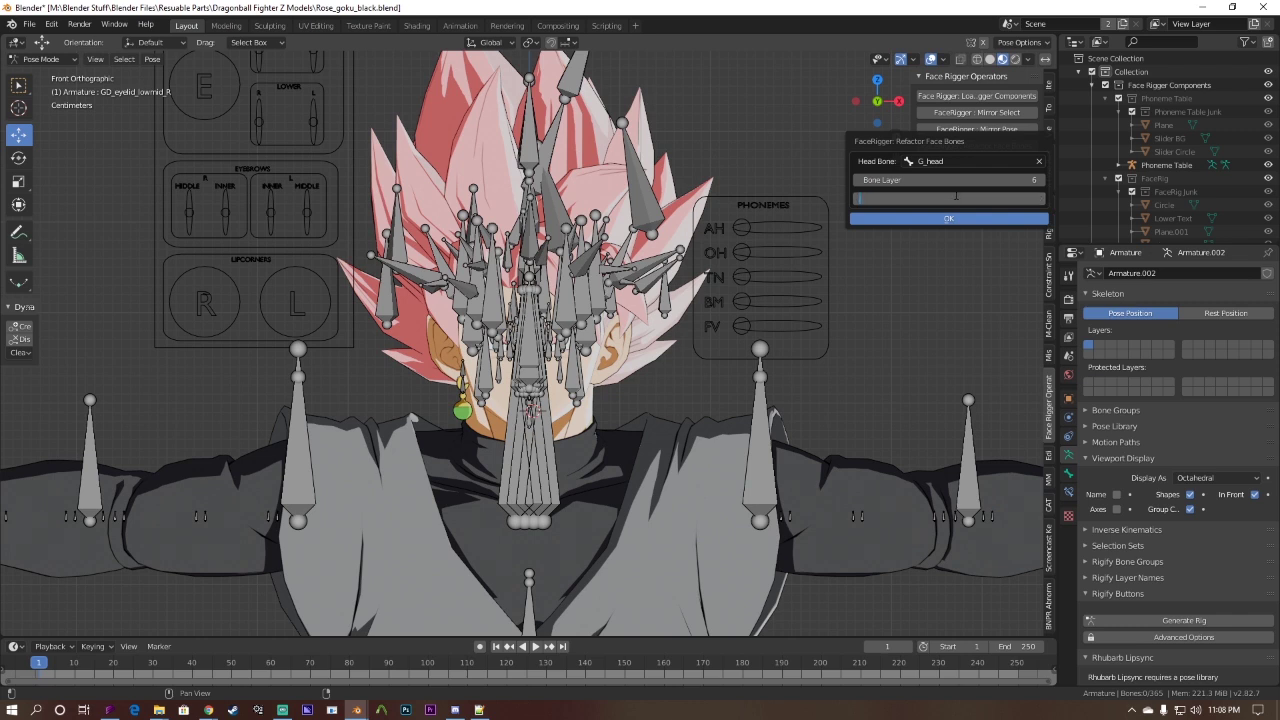
pyautogui.write('.5')
pyautogui.press('Return')
pyautogui.click(910, 221)
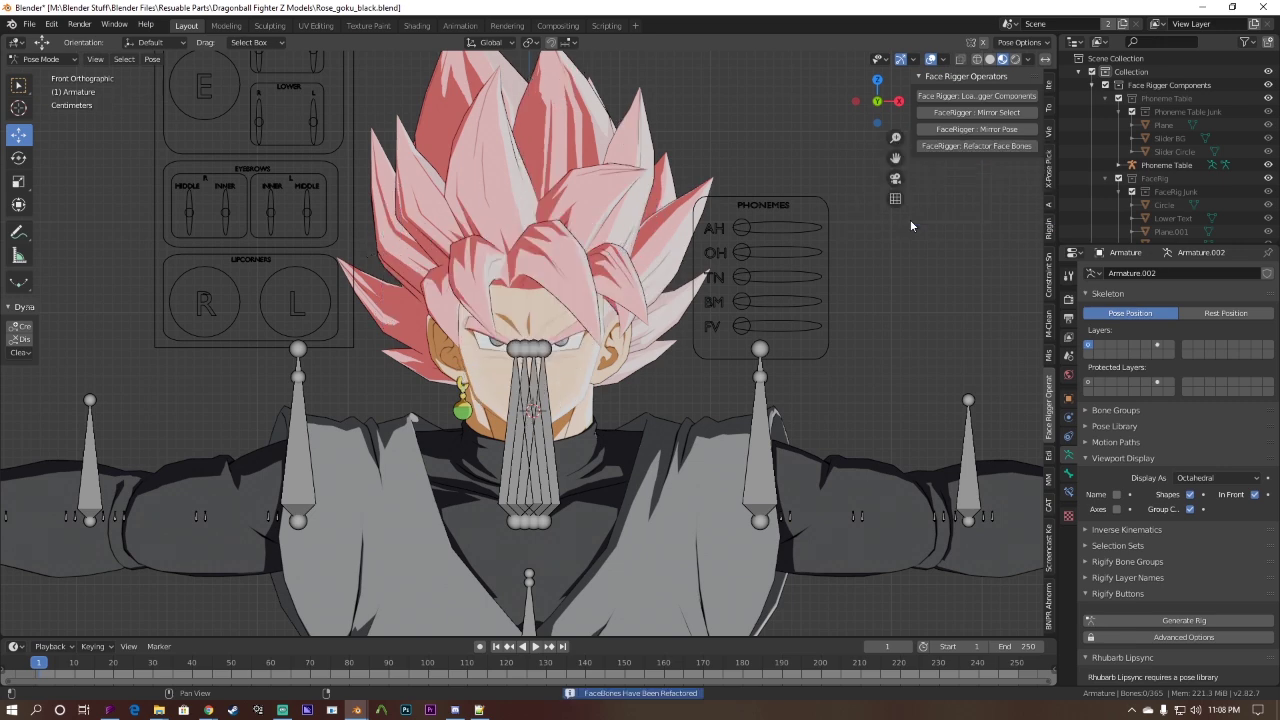
# Step: Show only the refactored face bones' layer and try moving the right pupil bone
pyautogui.click(1157, 346)
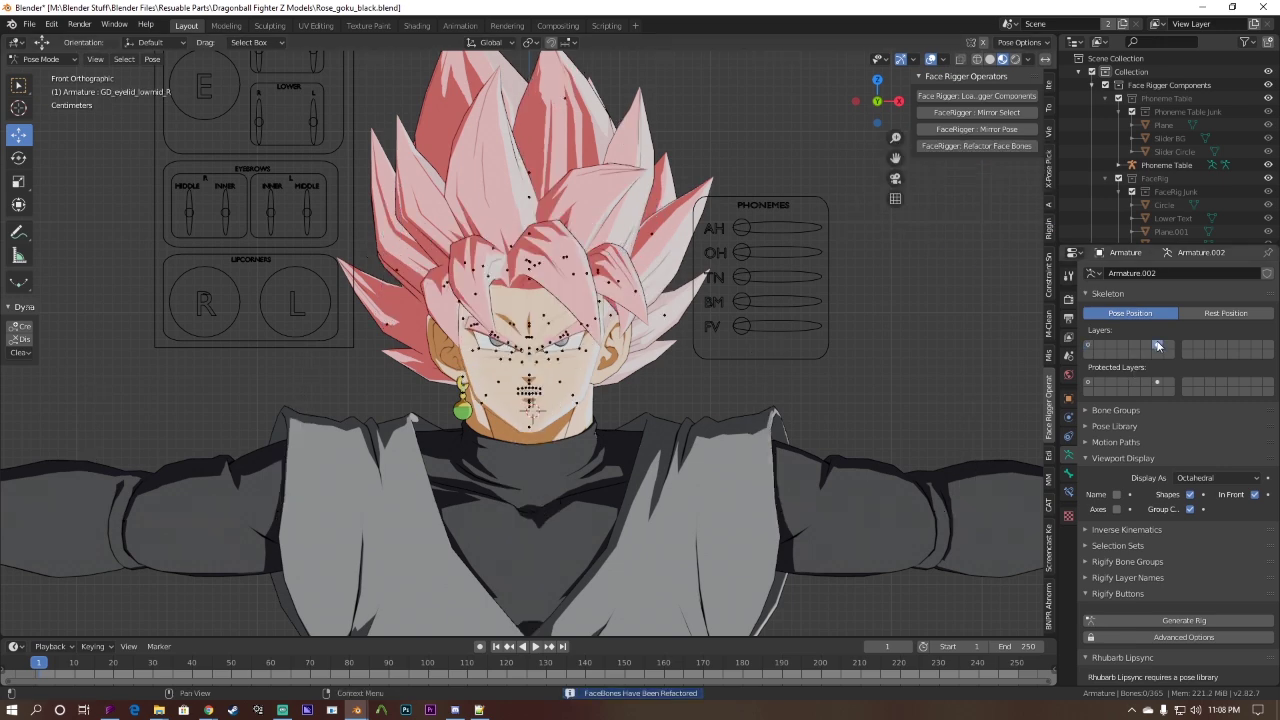
pyautogui.scroll(10, 529, 343)
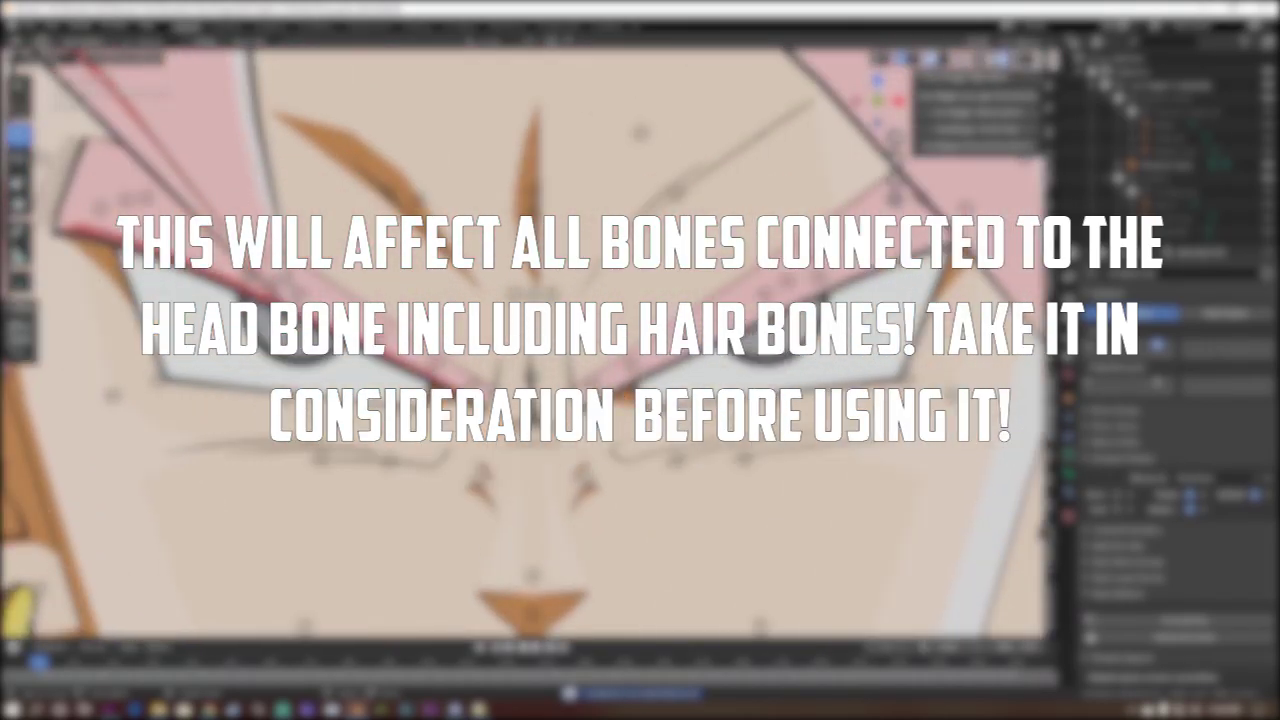
pyautogui.scroll(-3, 380, 300)
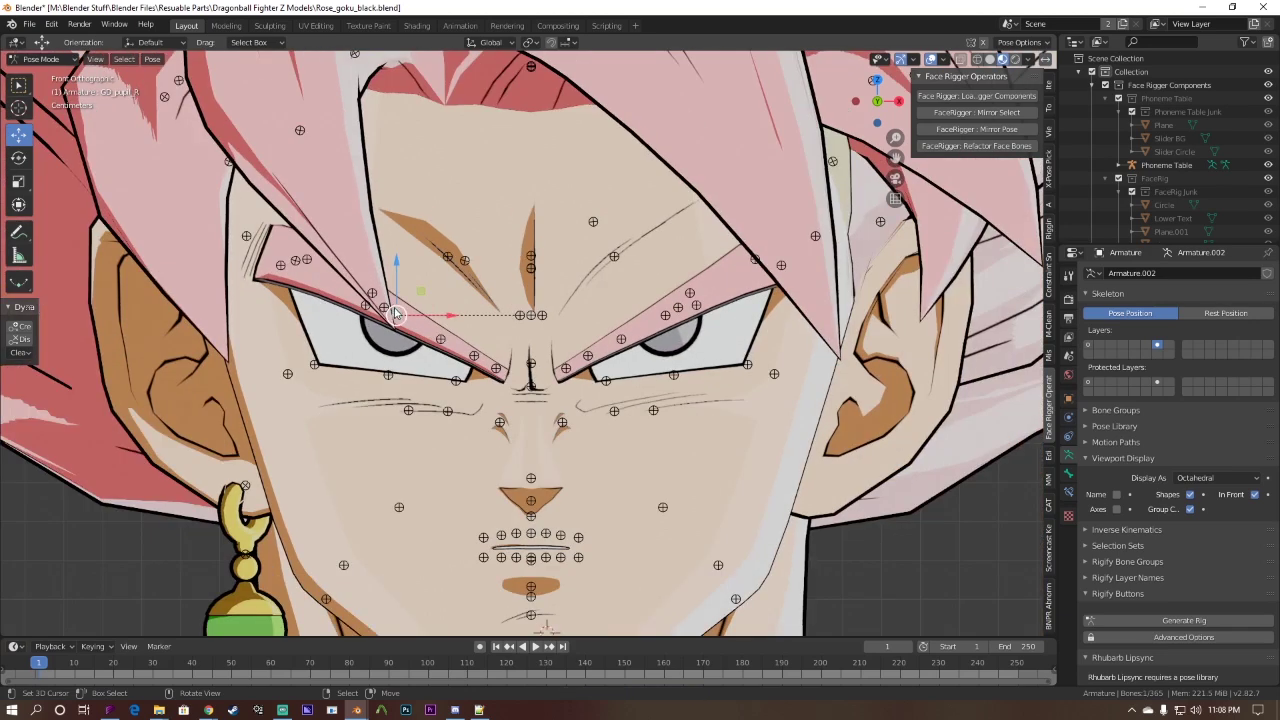
pyautogui.moveTo(396, 314)
pyautogui.mouseDown()
pyautogui.moveTo(340, 319)
pyautogui.moveTo(420, 322)
pyautogui.mouseUp()
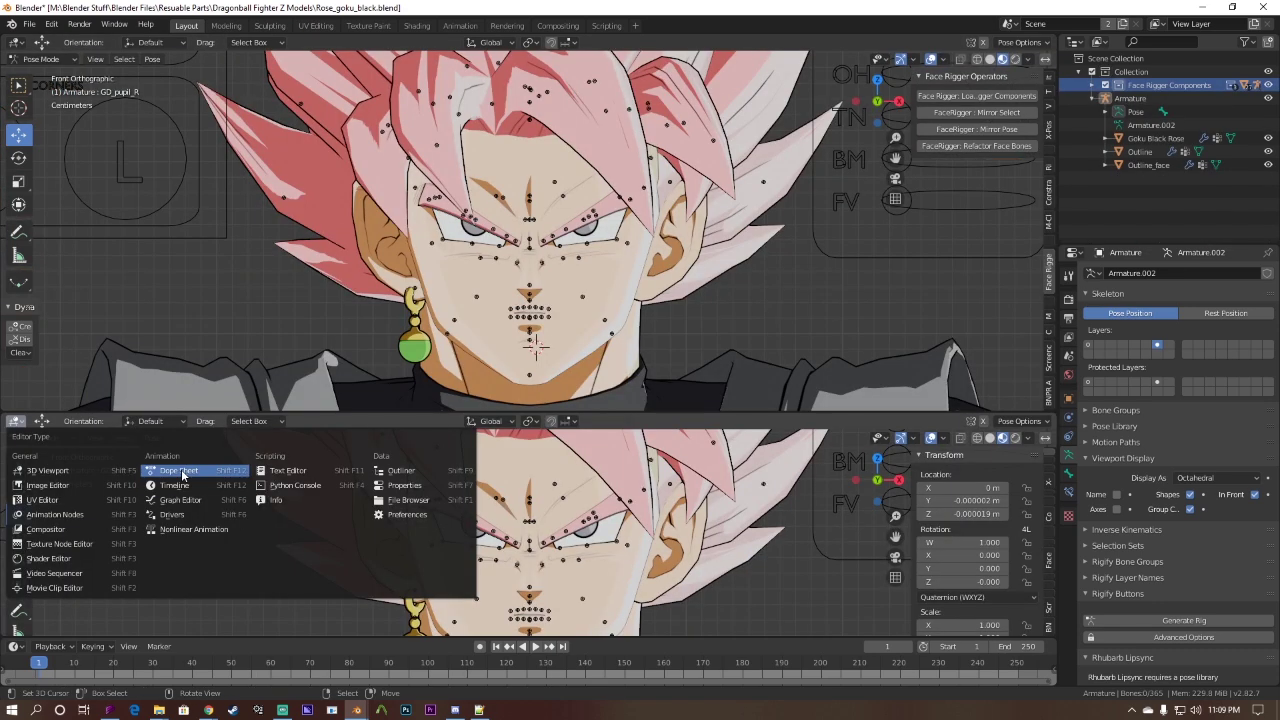
# Step: Change the lower viewport into a Dope Sheet in Action Editor mode
pyautogui.click(186, 449)
pyautogui.click(65, 421)
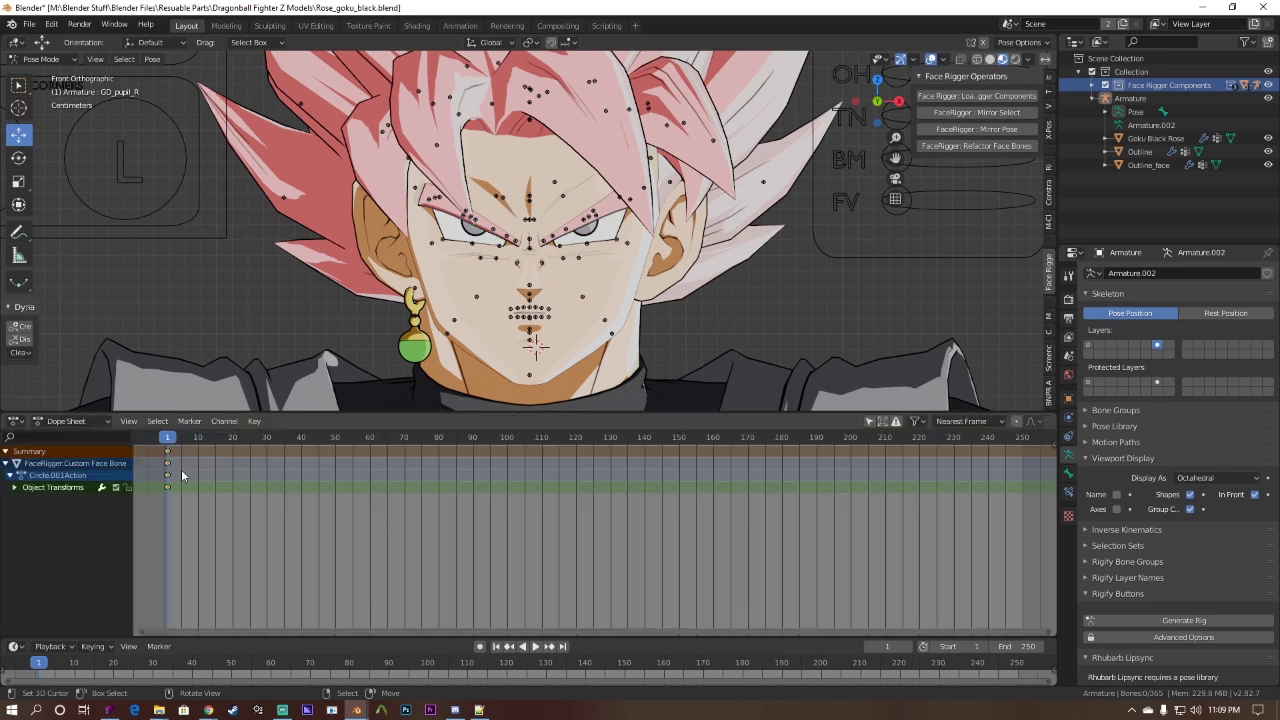
pyautogui.click(65, 421)
pyautogui.click(70, 451)
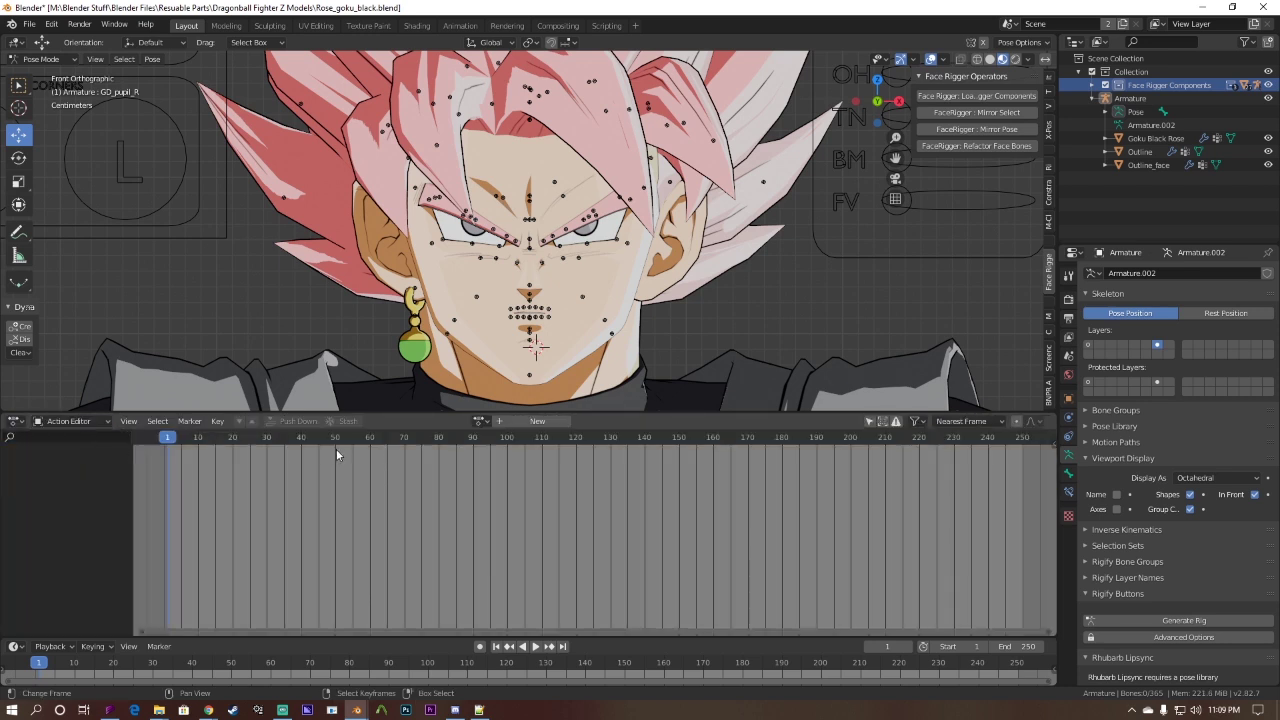
# Step: Enlarge the 3D viewport and split off two more beside it, set to right and left orthographic views
pyautogui.scroll(-1, 574, 200)
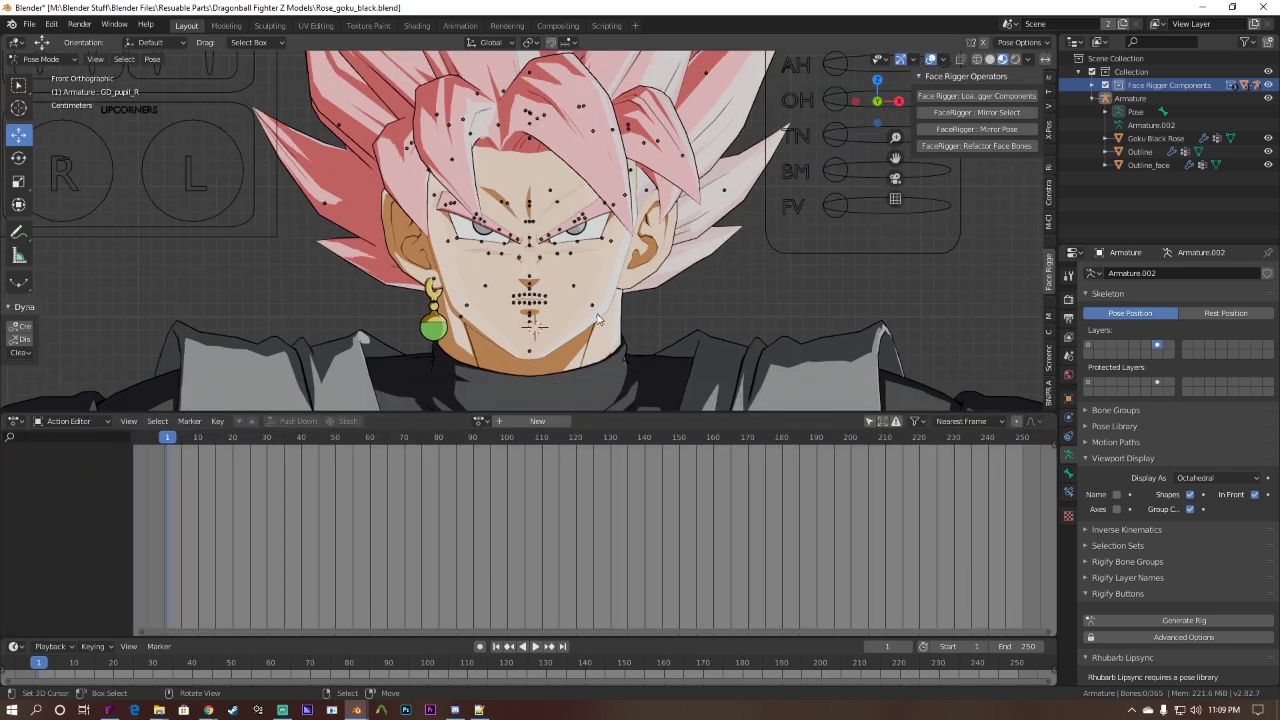
pyautogui.moveTo(546, 412); pyautogui.dragTo(546, 527)
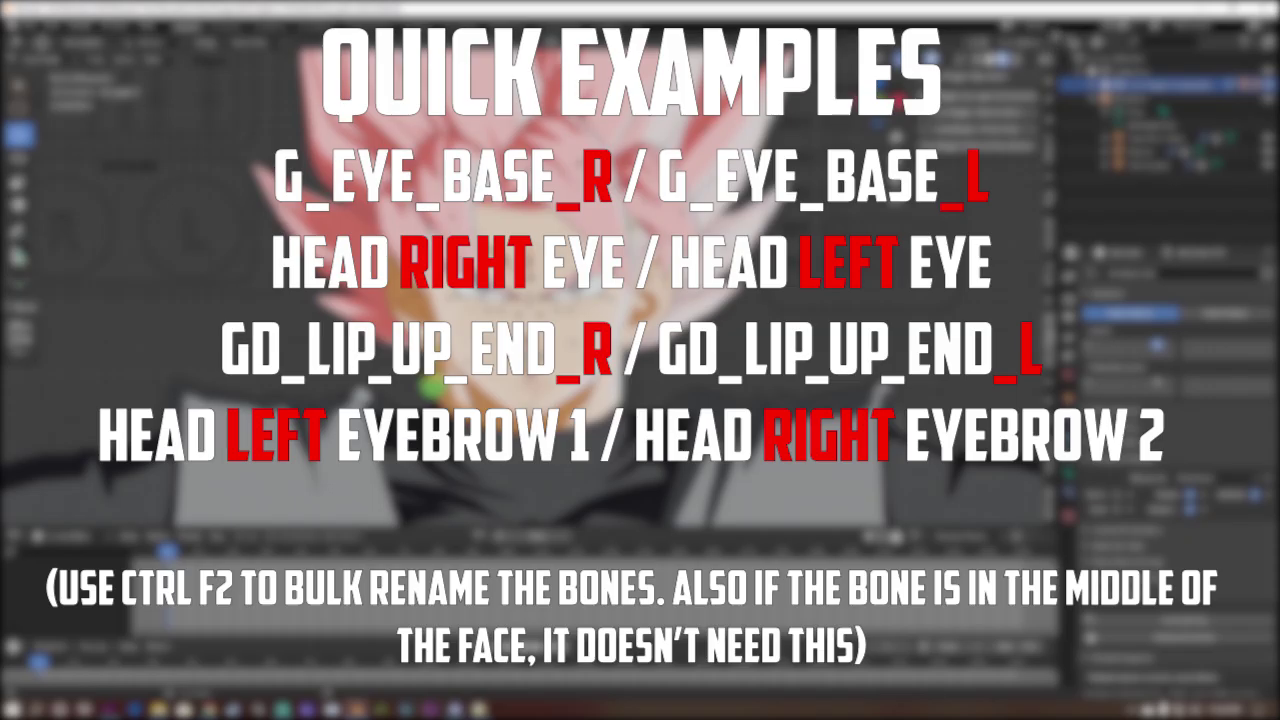
pyautogui.moveTo(1051, 39); pyautogui.dragTo(602, 144)
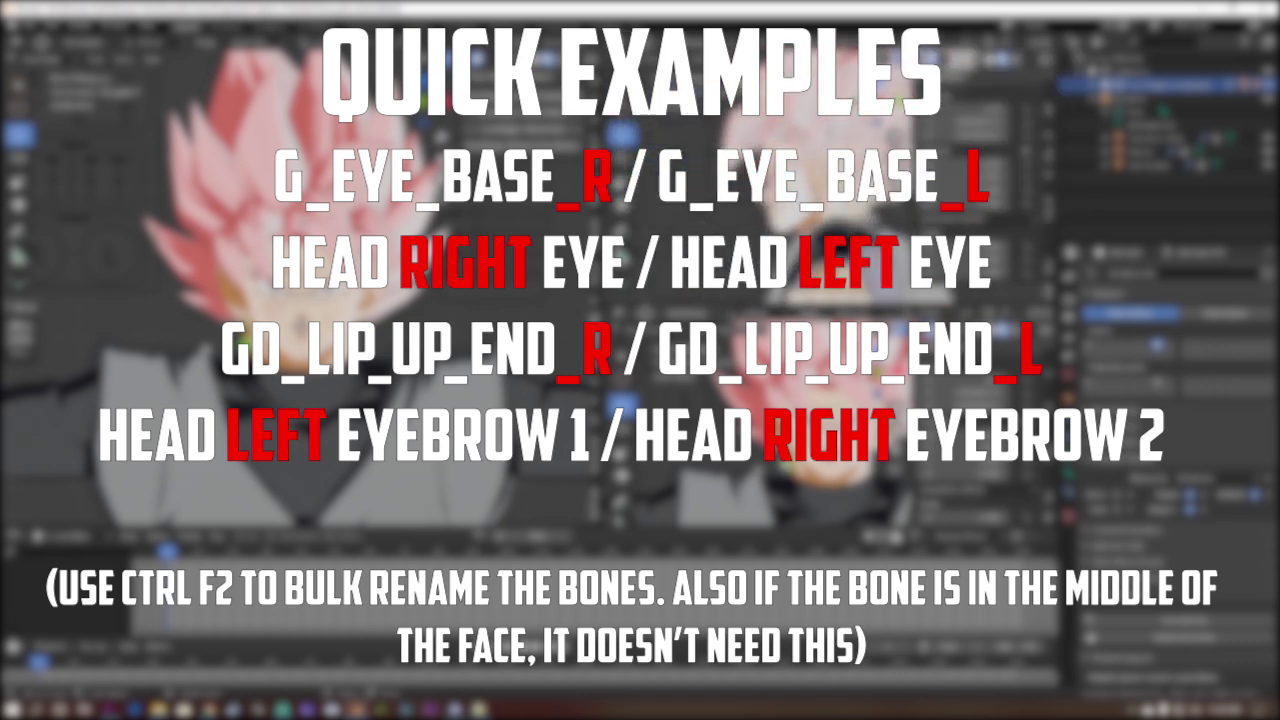
pyautogui.press('KP_3')
pyautogui.press('ctrl+KP_3')
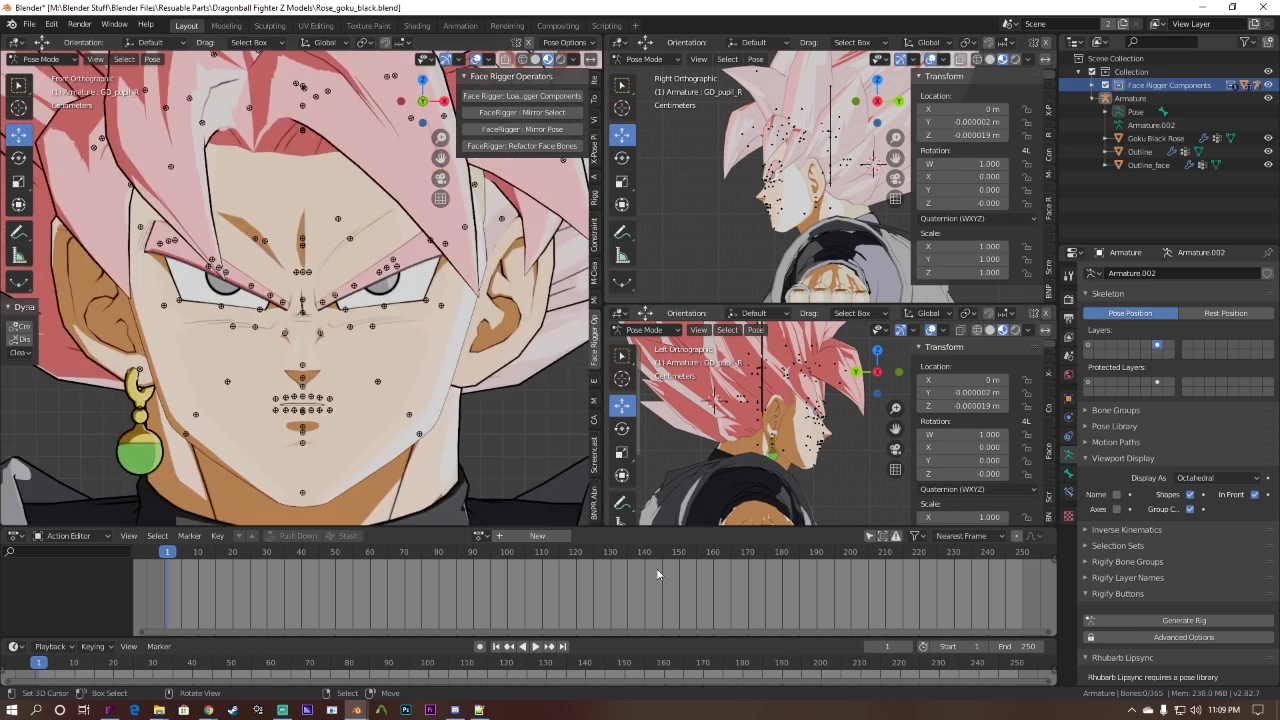
# Step: Create a new action for the armature and name it Eyes Left Right
pyautogui.click(540, 536)
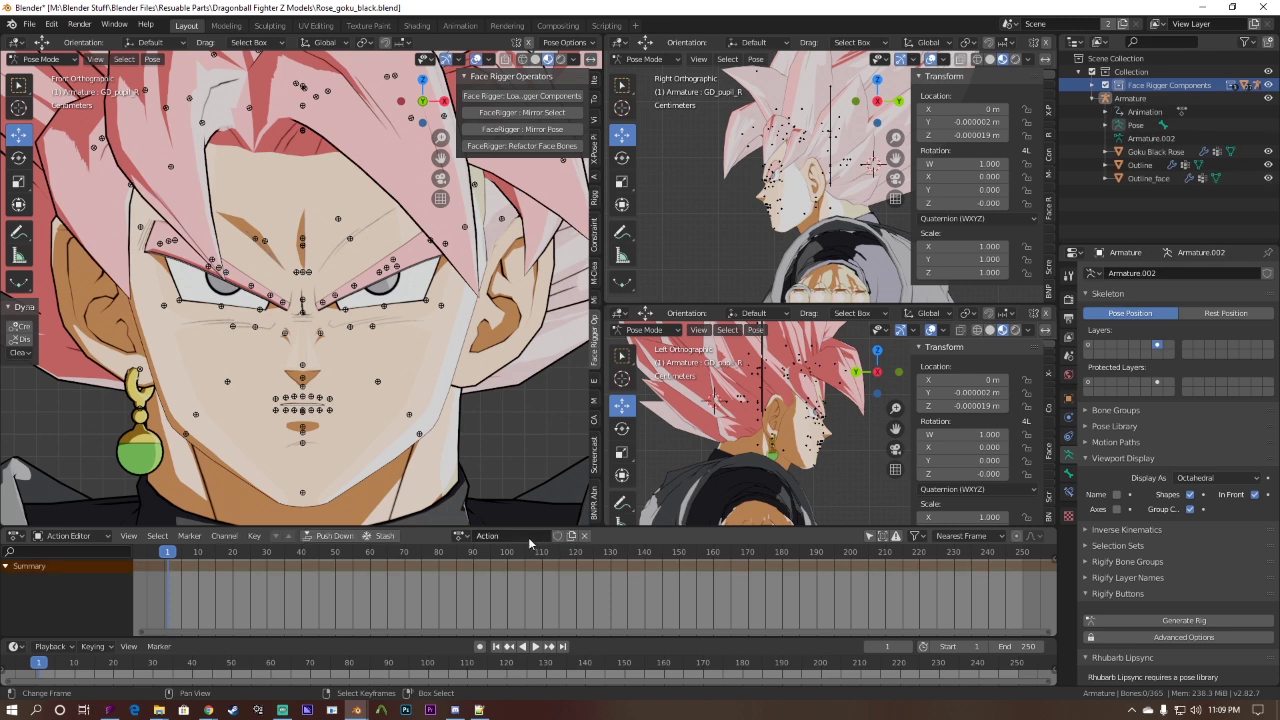
pyautogui.click(534, 538)
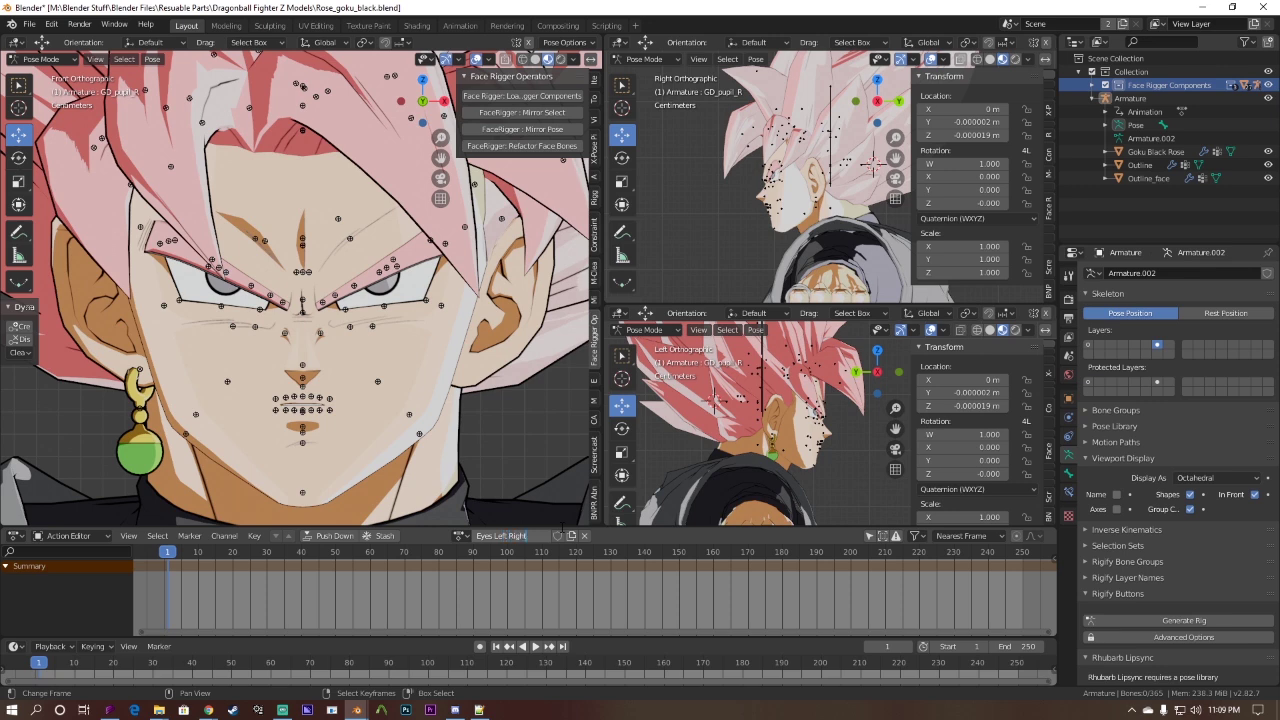
pyautogui.press('Return')
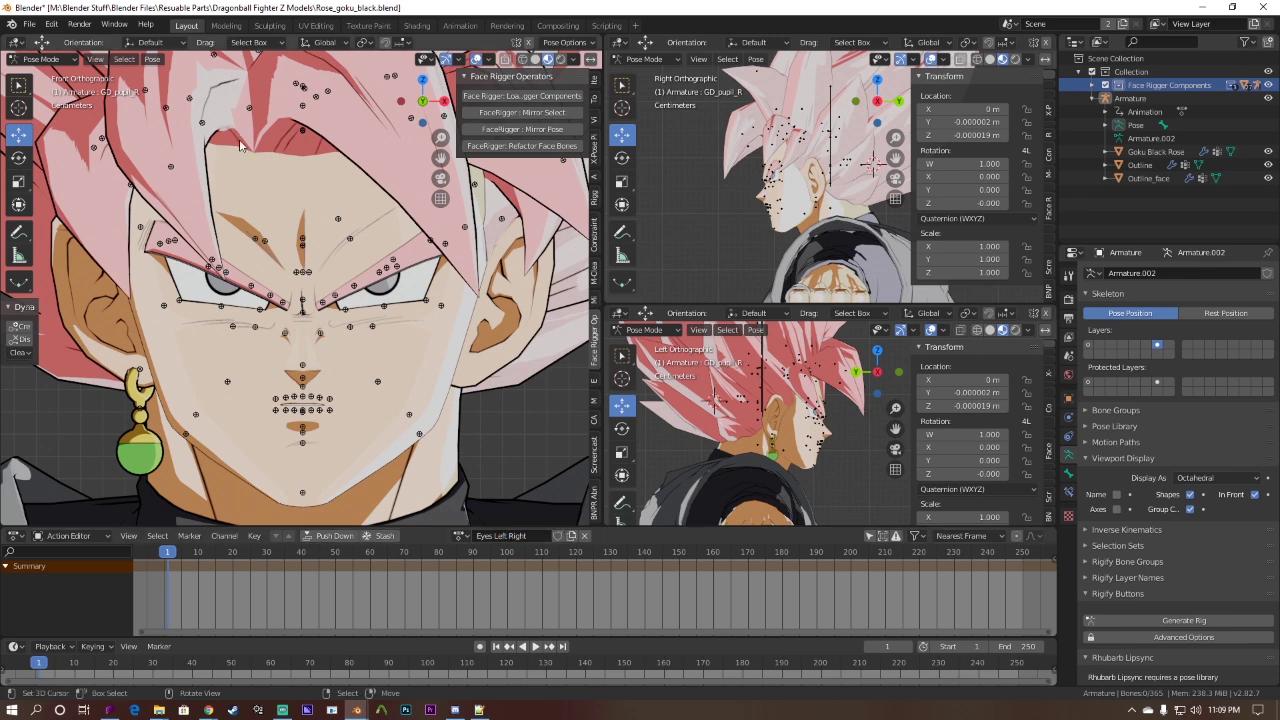
# Step: Select the right and left pupil bones and make LocRotScale the active keying set
pyautogui.scroll(3, 288, 201)
pyautogui.click(173, 264)
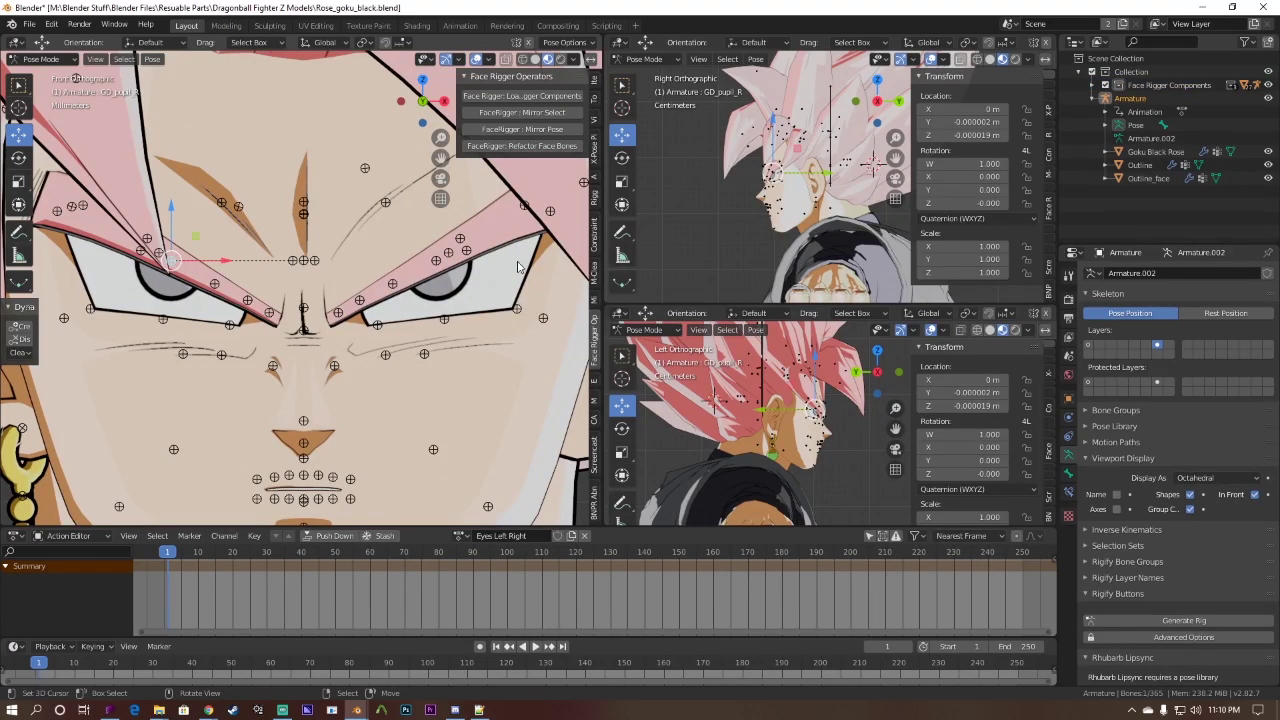
pyautogui.keyDown('shift'); pyautogui.click(437, 262); pyautogui.keyUp('shift')
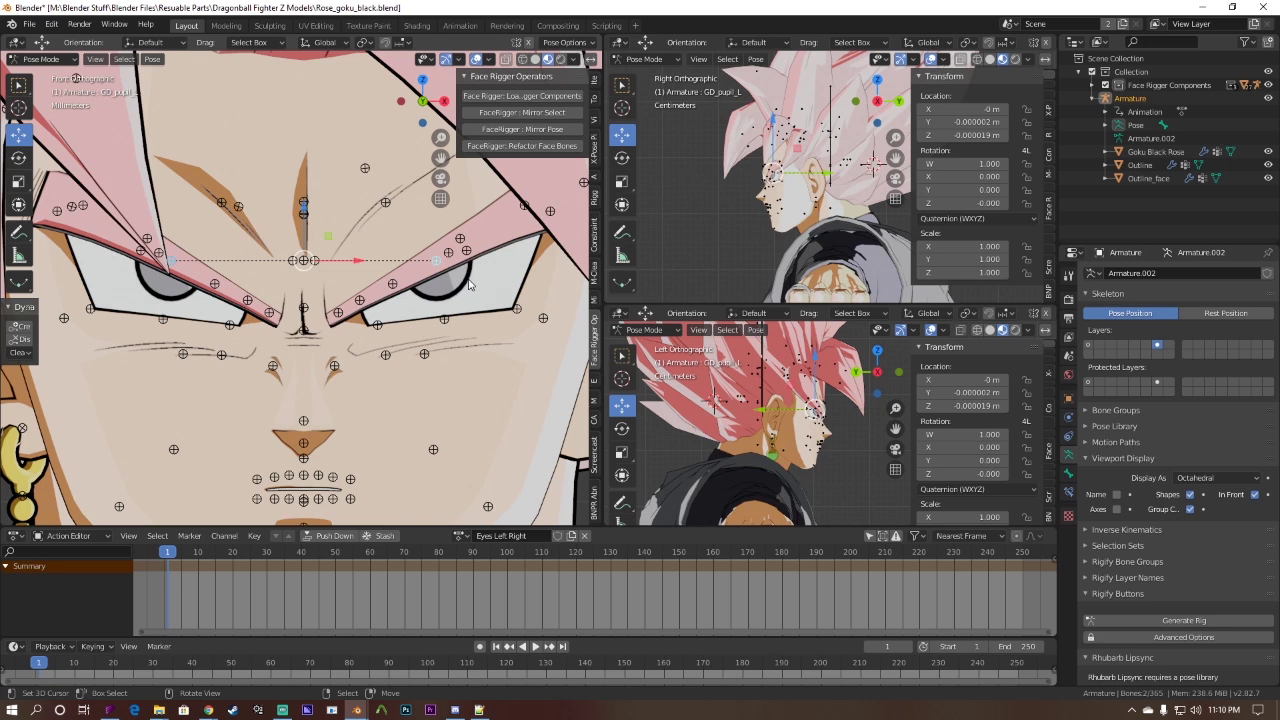
pyautogui.press('i')
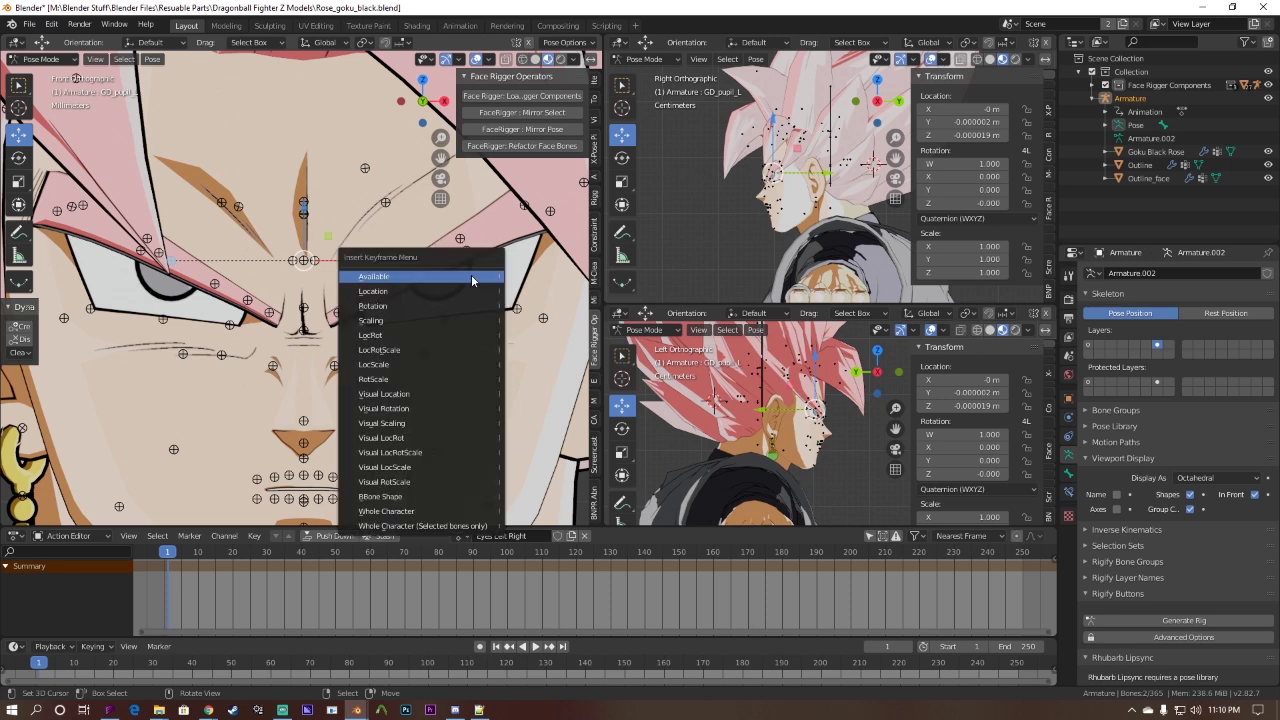
pyautogui.click(93, 647)
pyautogui.click(83, 529)
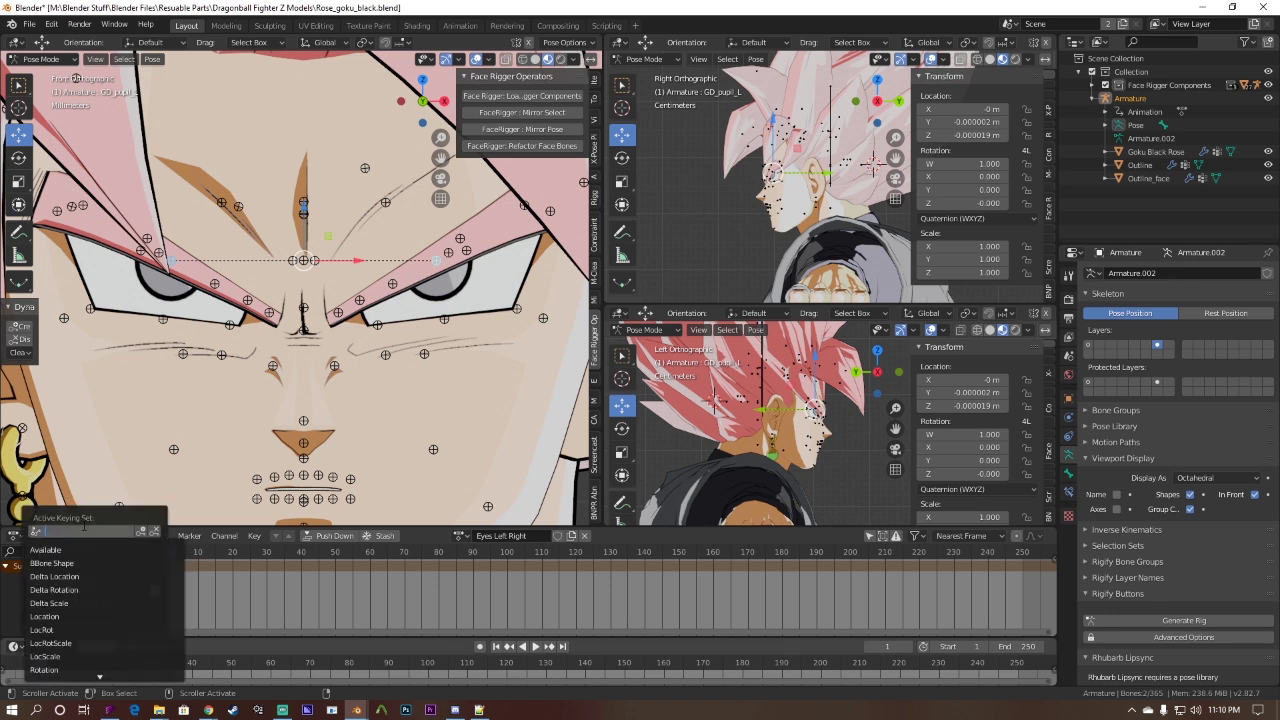
pyautogui.write('loc')
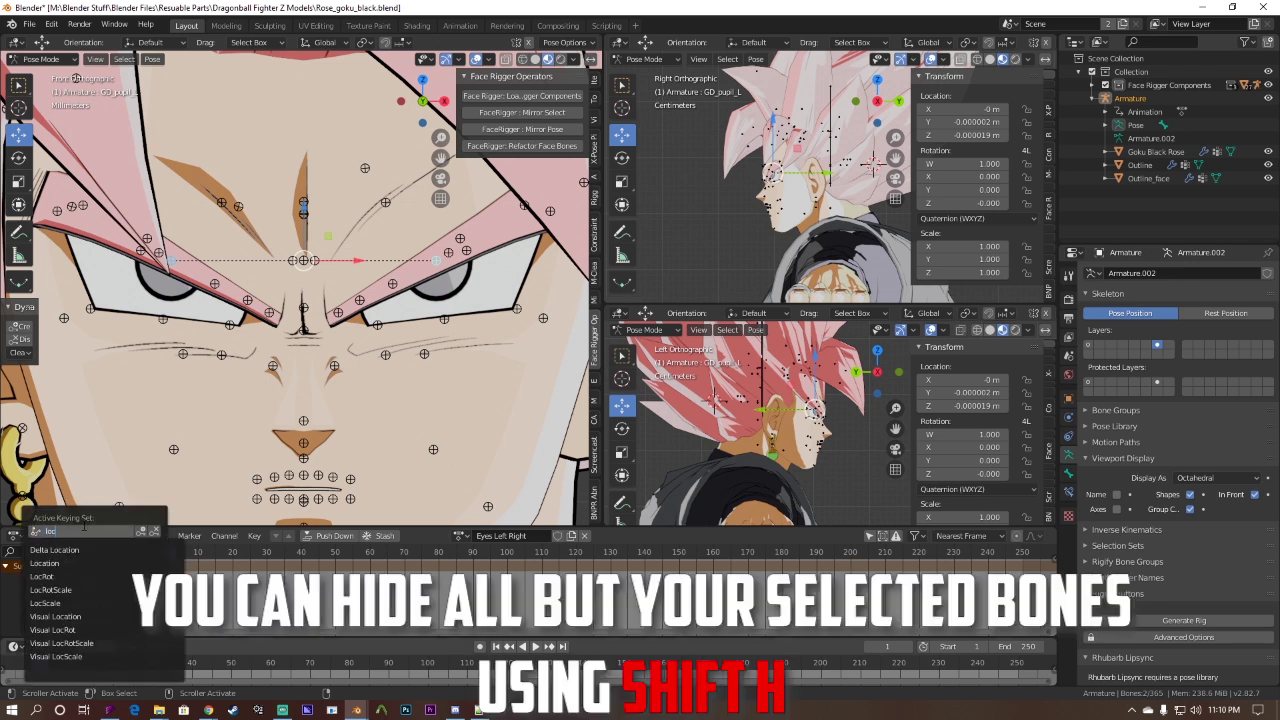
pyautogui.write('rot')
pyautogui.press('Down')
pyautogui.press('Down')
pyautogui.press('Return')
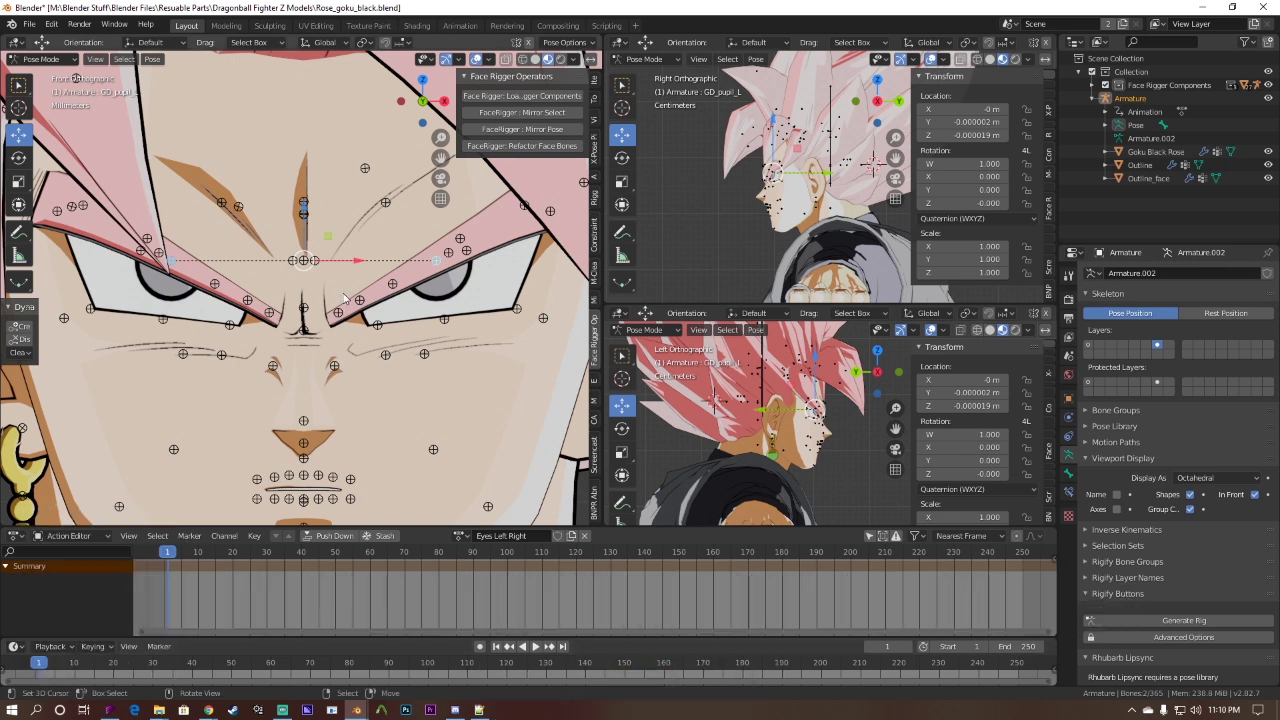
# Step: Keyframe both pupil bones on frames 1, 2 and 3, and return to frame 1
pyautogui.press('i')
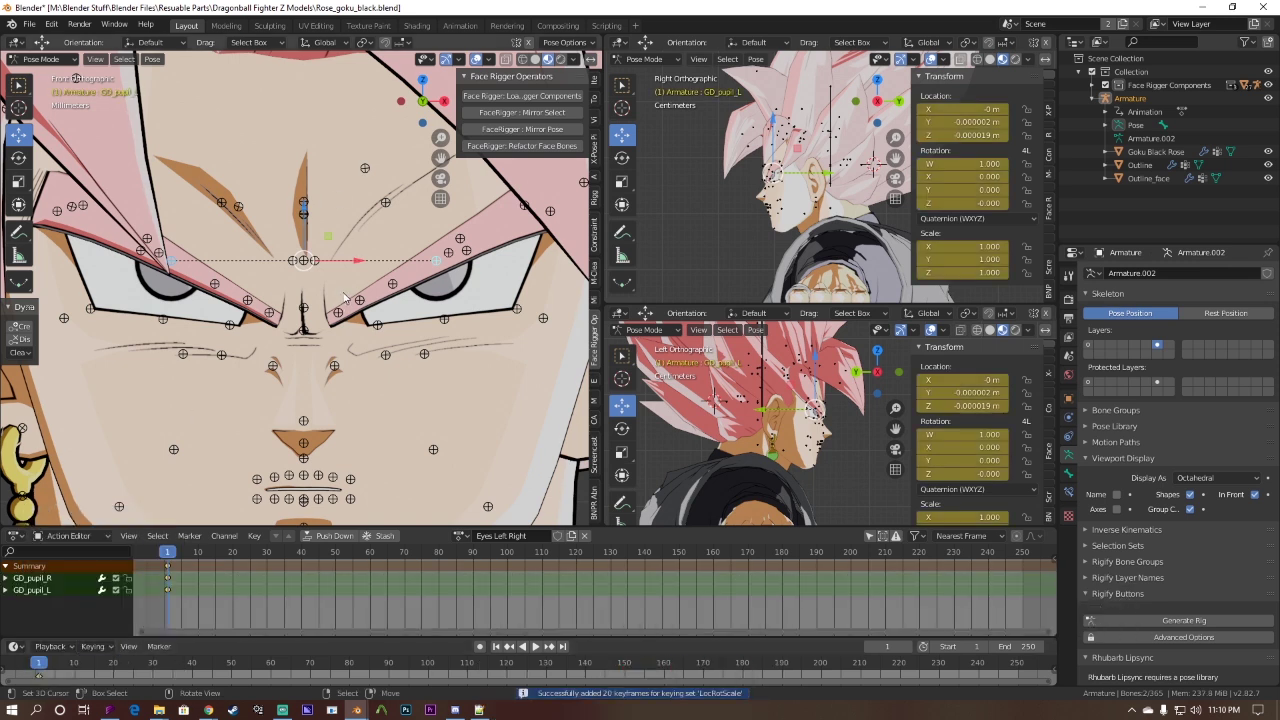
pyautogui.press('Right')
pyautogui.press('i')
pyautogui.press('Right')
pyautogui.press('i')
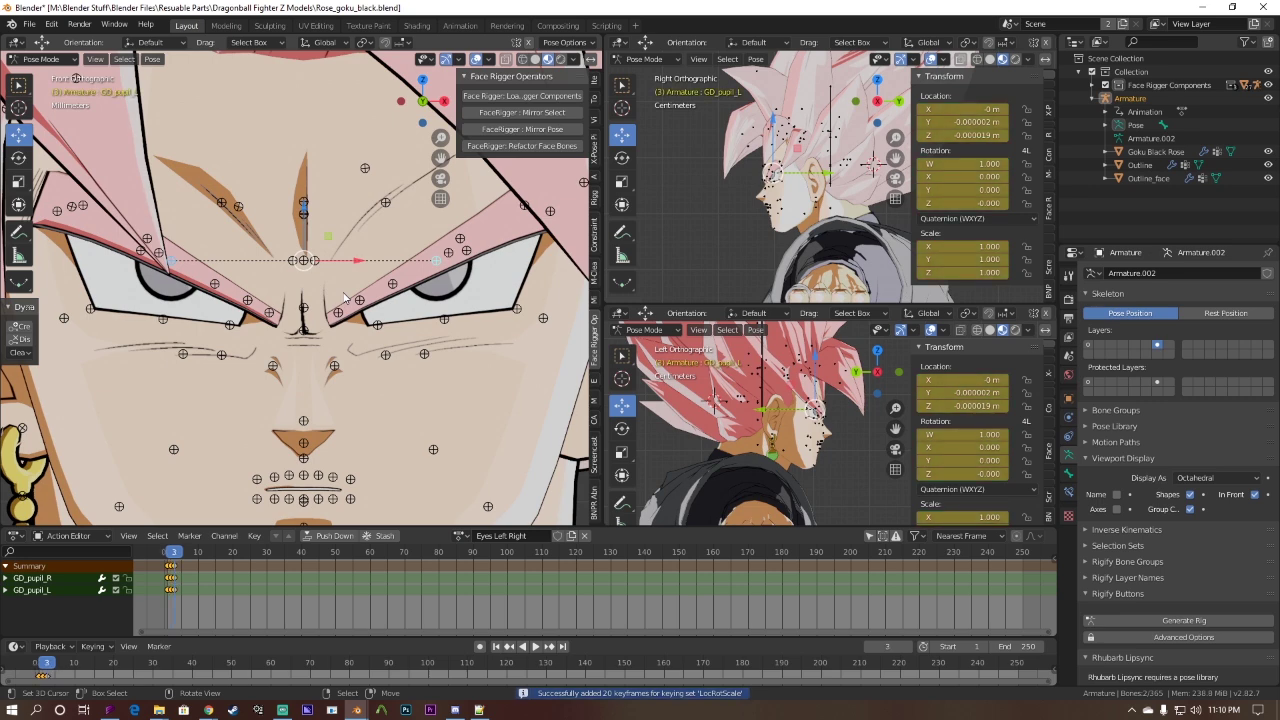
pyautogui.press('Left')
pyautogui.press('Left')
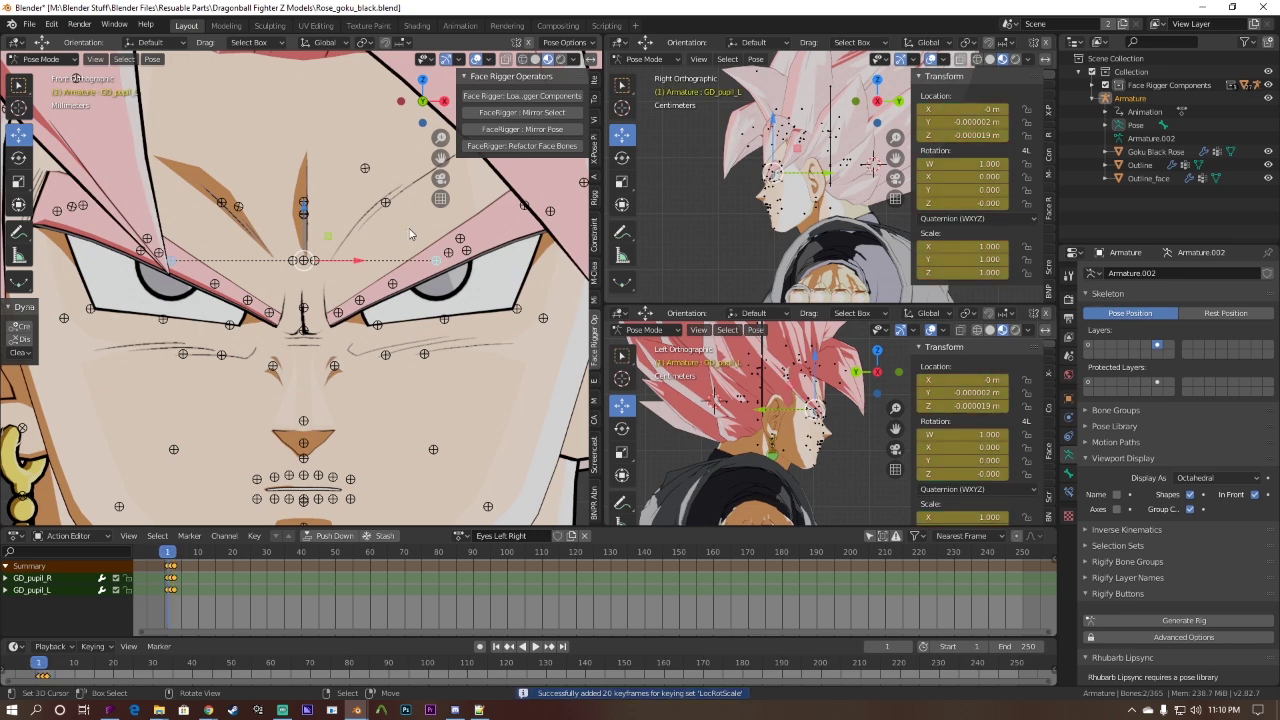
# Step: Examine the face rig controls beside the head and step through the eye poses on frames 1 to 3
pyautogui.scroll(-10, 410, 234)
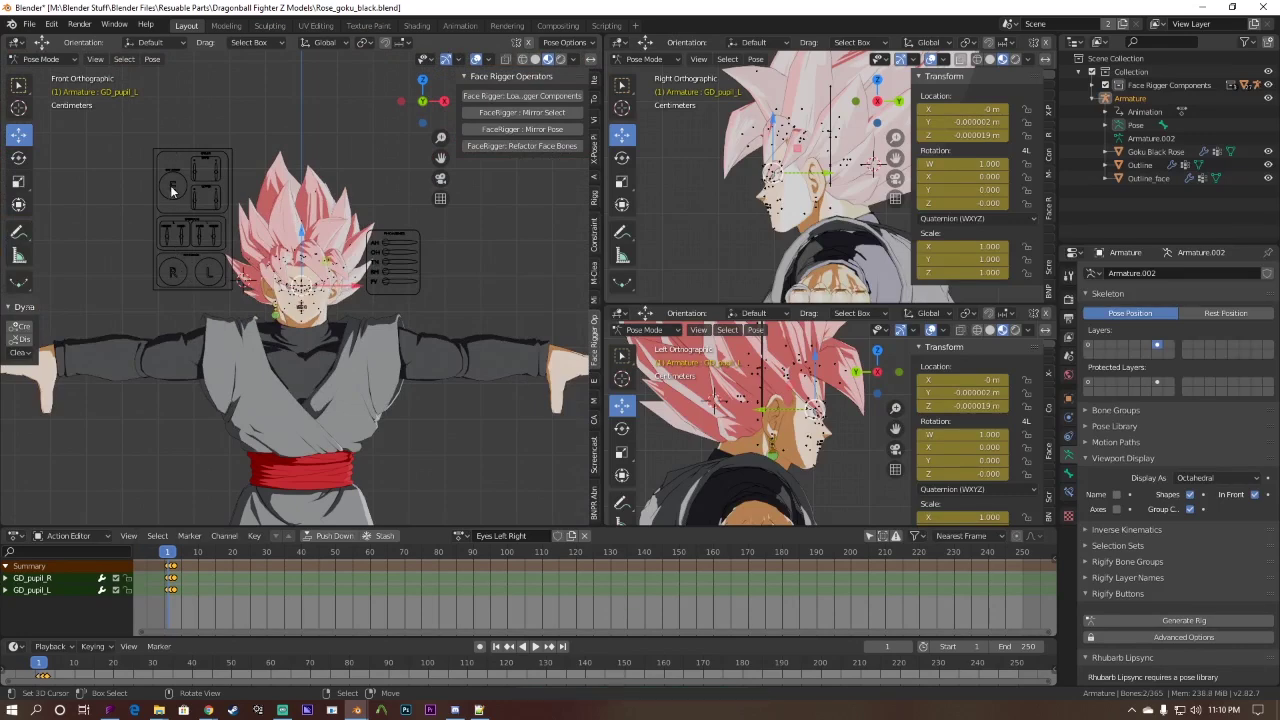
pyautogui.scroll(5, 170, 185)
pyautogui.scroll(-2, 170, 185)
pyautogui.keyDown('shift'); pyautogui.moveTo(170, 185); pyautogui.dragTo(270, 273, button='middle'); pyautogui.keyUp('shift')
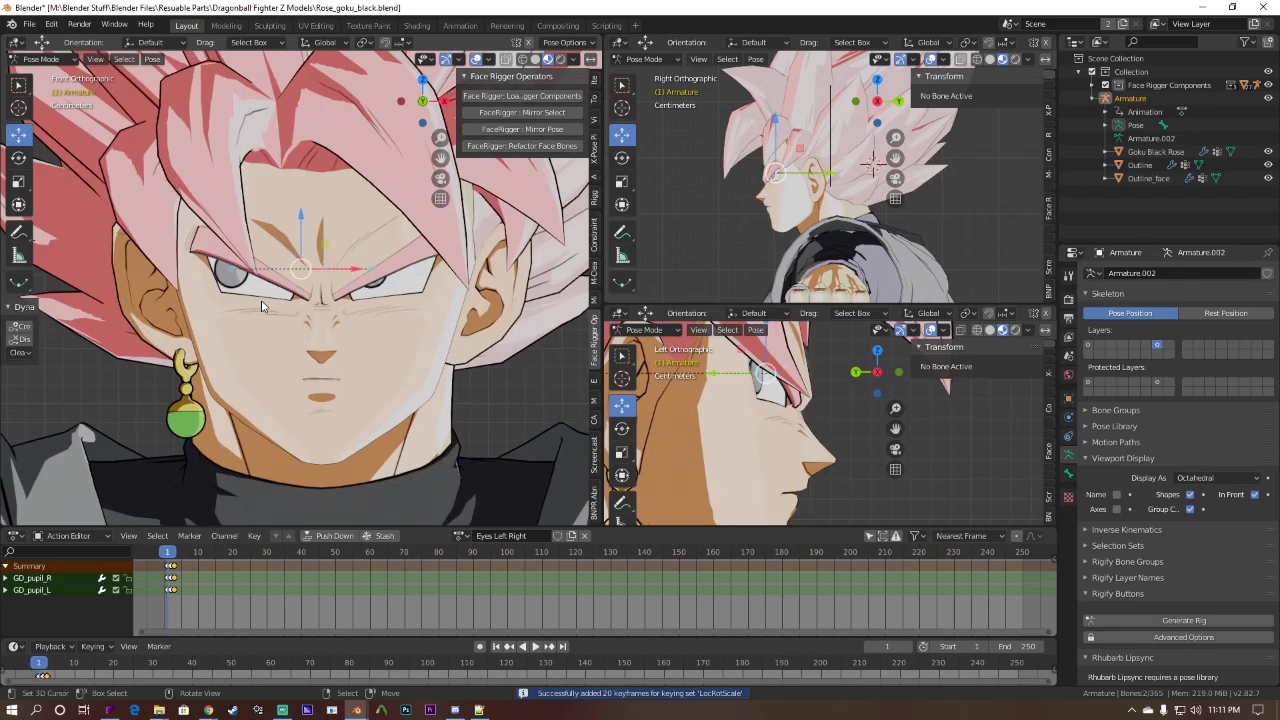
pyautogui.press('Right')
pyautogui.press('Right')
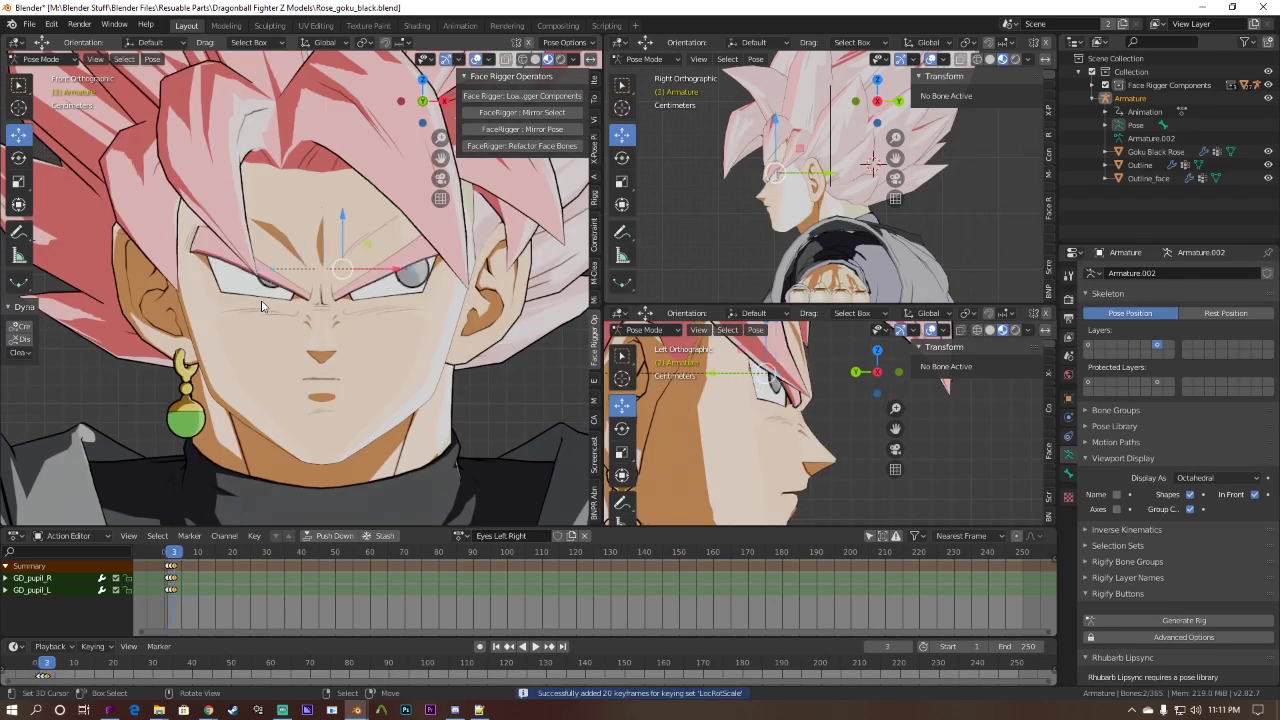
pyautogui.press('Left')
pyautogui.press('Left')
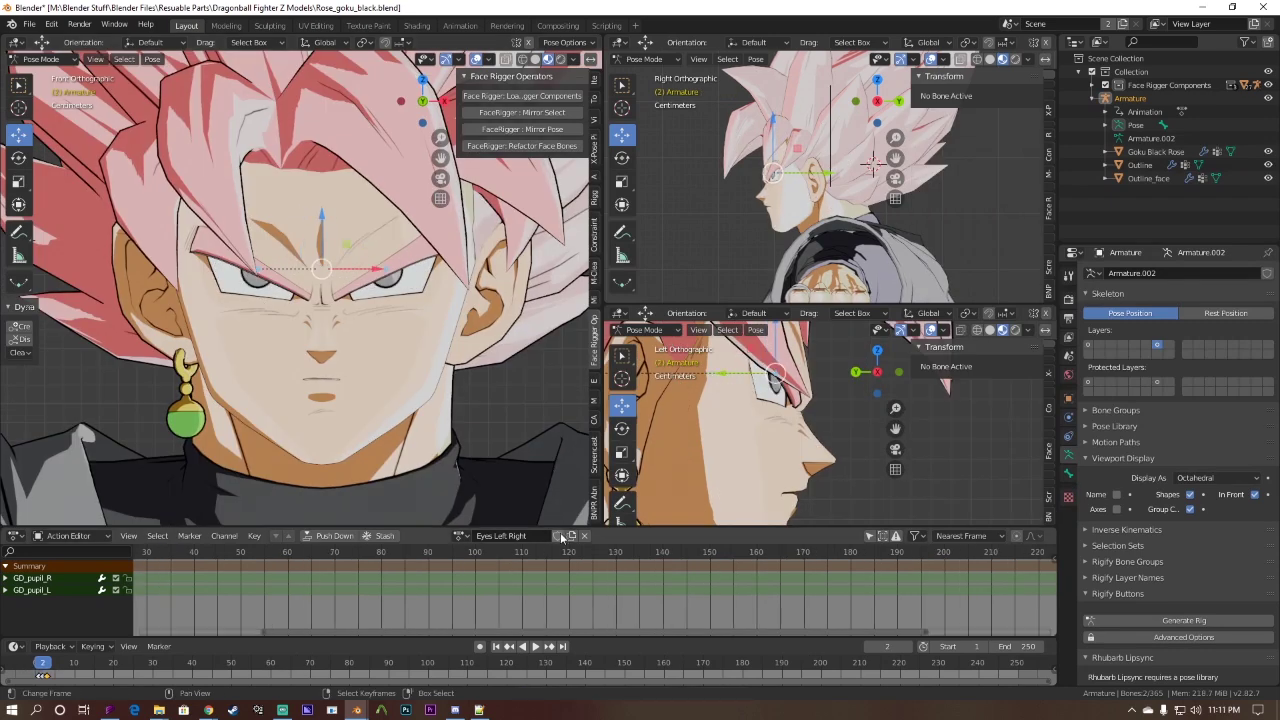
# Step: Protect the Eyes Left Right action with a fake user and unlink it from the armature
pyautogui.click(558, 536)
pyautogui.click(585, 536)
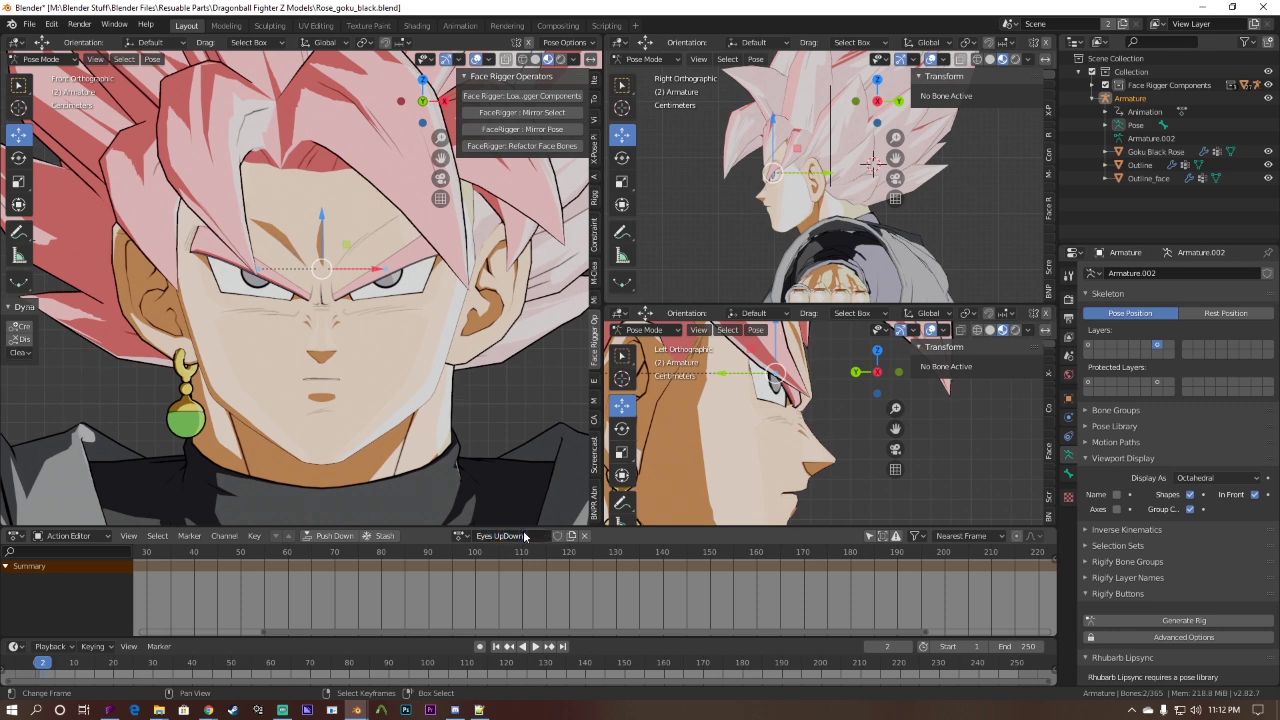
# Step: Keyframe the pupil bones on frames 1, 2 and 3 of the Eyes UpDown action
pyautogui.press('i')
pyautogui.press('i')
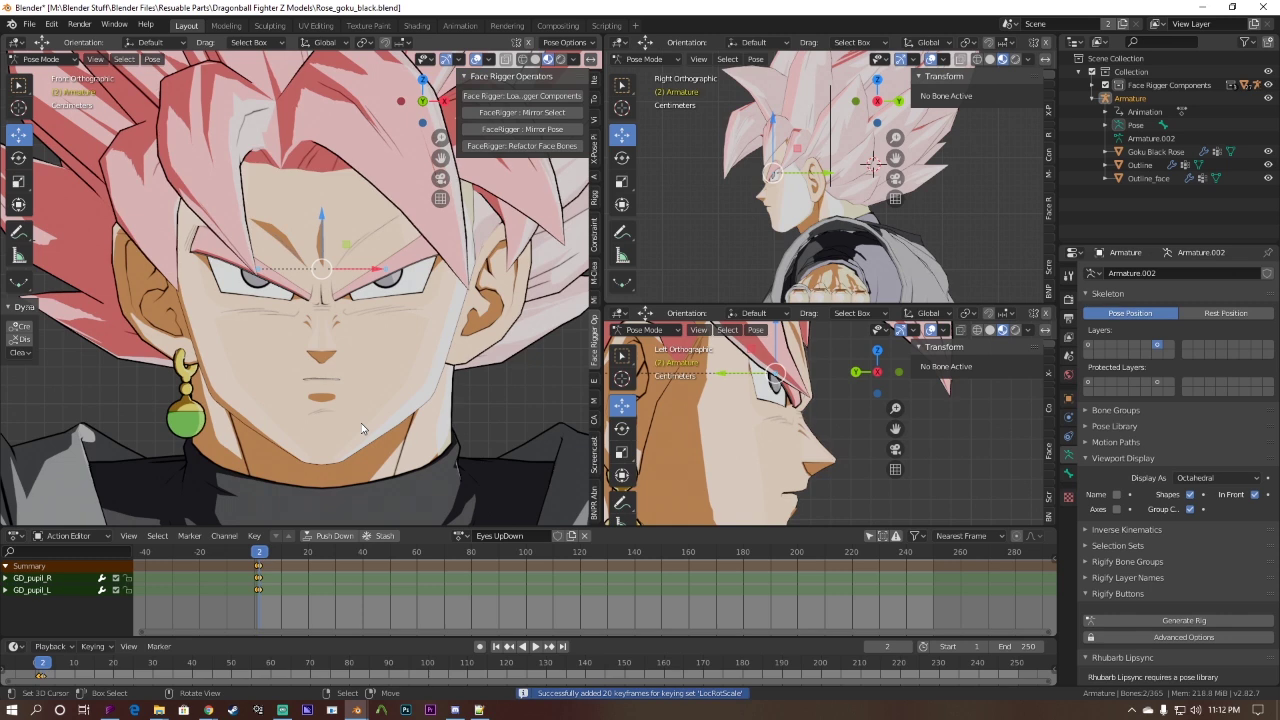
pyautogui.press('Right')
pyautogui.press('i')
pyautogui.press('Left')
pyautogui.press('Left')
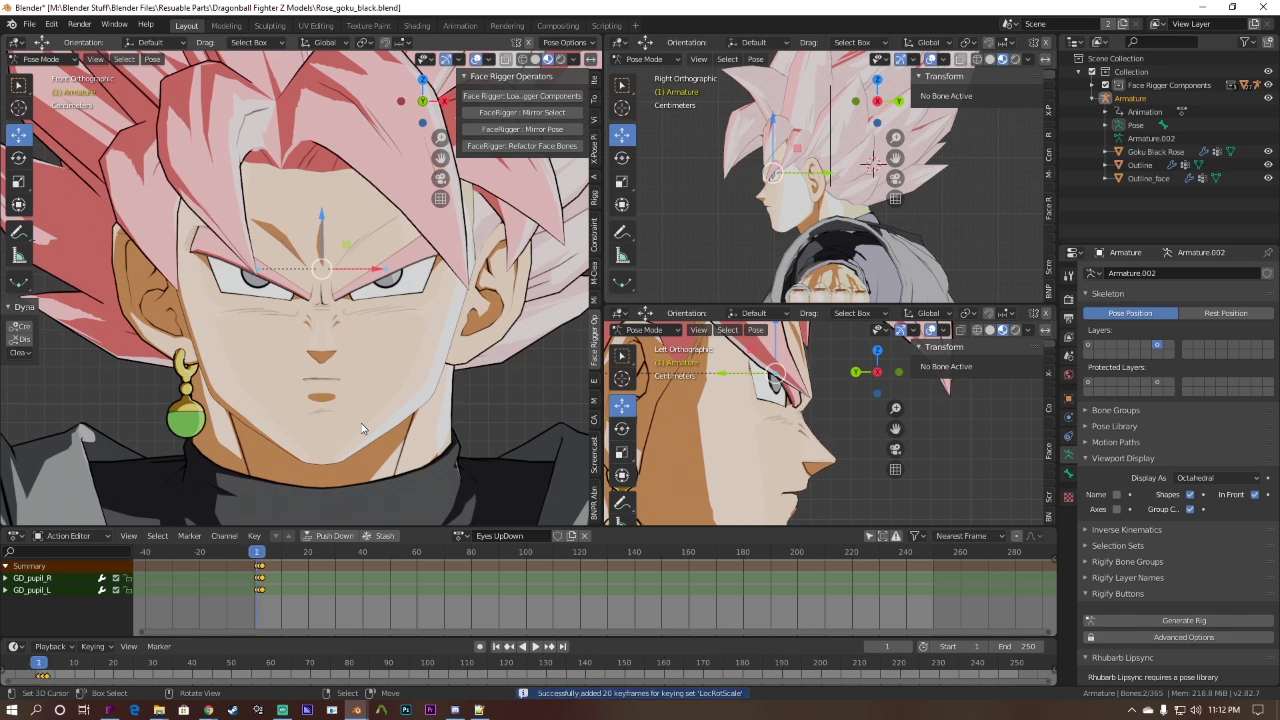
# Step: Shift the pupils along Y on frame 1, raise them on frame 3, and unlink the Eyes UpDown action
pyautogui.press('g')
pyautogui.press('y')
pyautogui.moveTo(732, 399); pyautogui.dragTo(731, 399)
pyautogui.press('i')
pyautogui.press('Right')
pyautogui.press('Right')
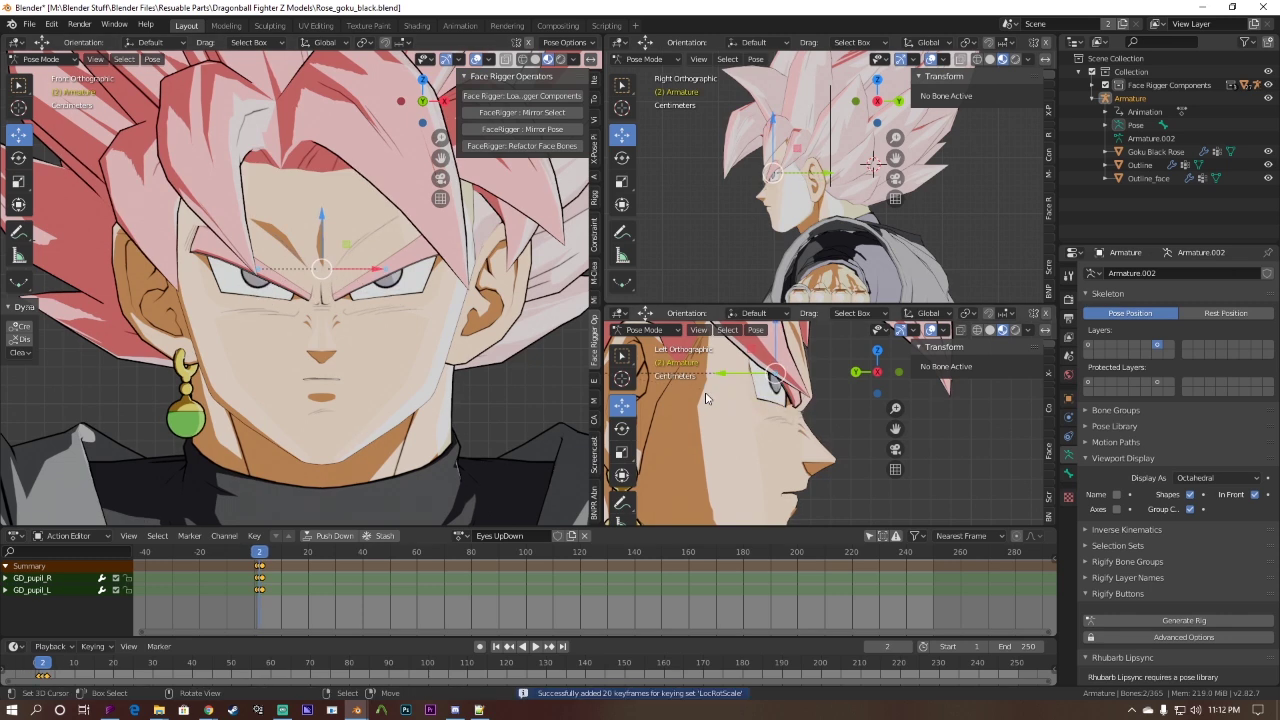
pyautogui.moveTo(323, 212); pyautogui.dragTo(325, 205)
pyautogui.press('Left')
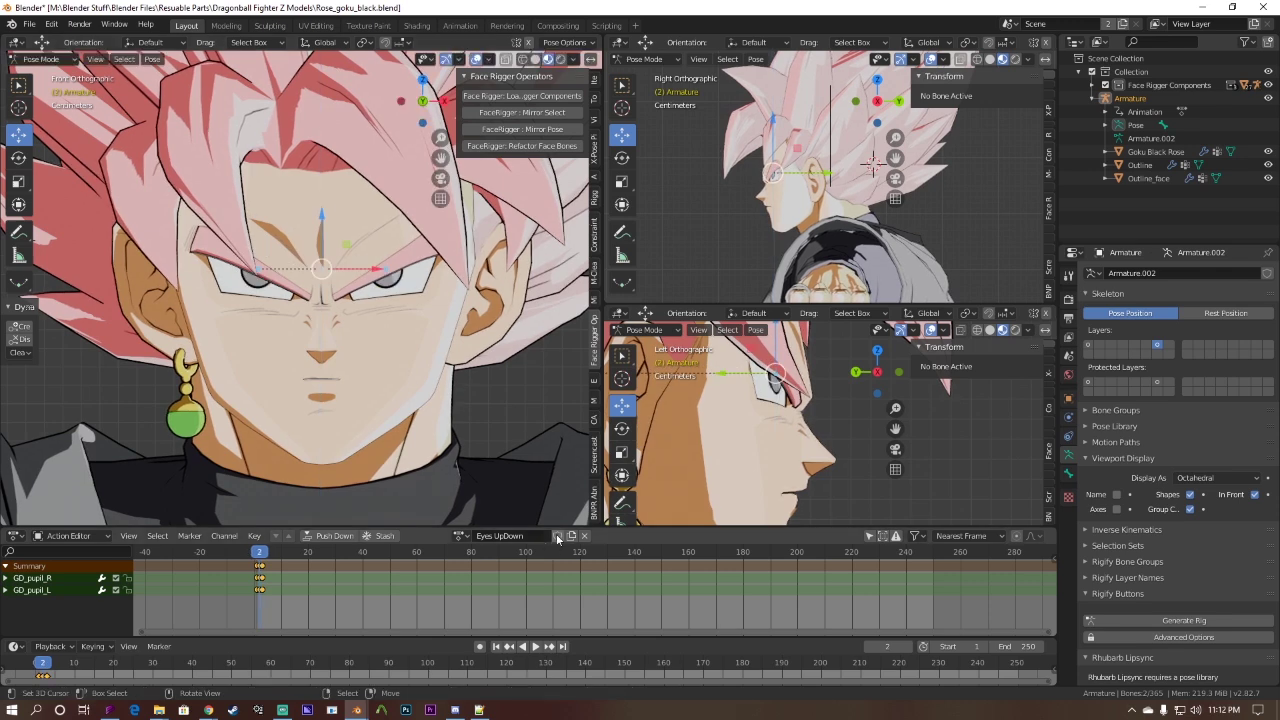
pyautogui.click(584, 536)
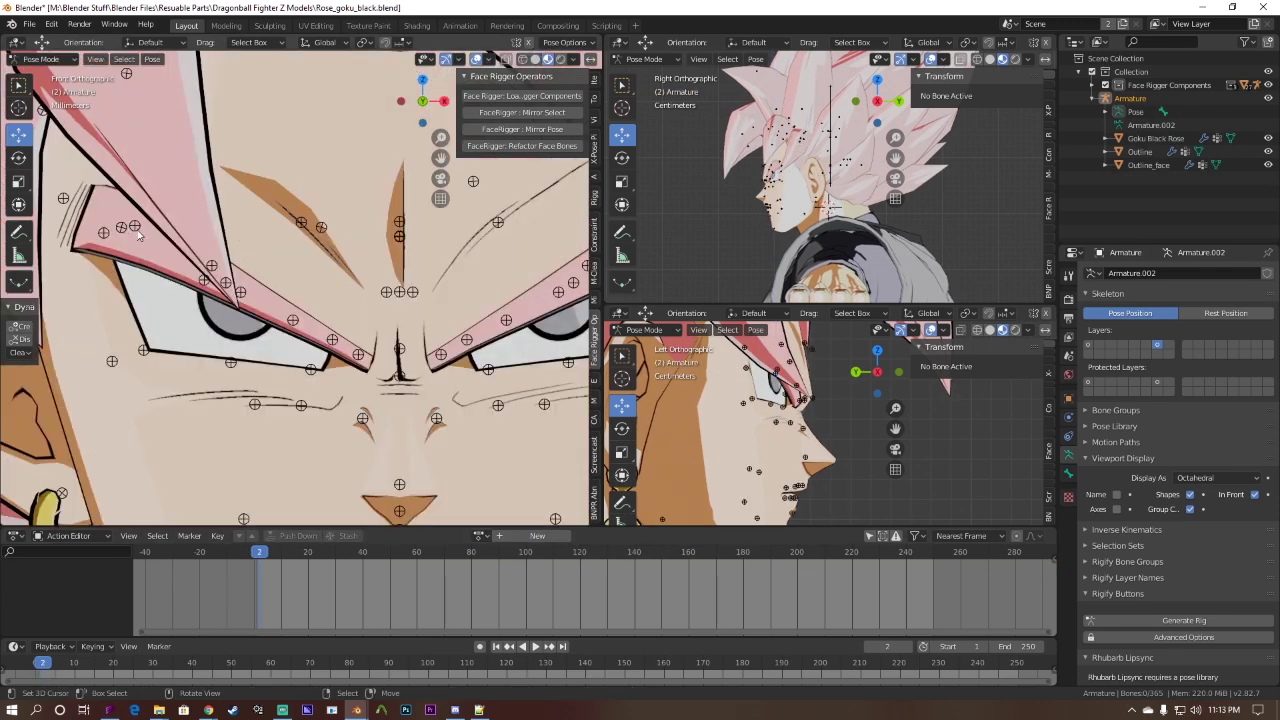
# Step: Pick through the bones around the right eye to select the upper eyelid bones
pyautogui.click(137, 231)
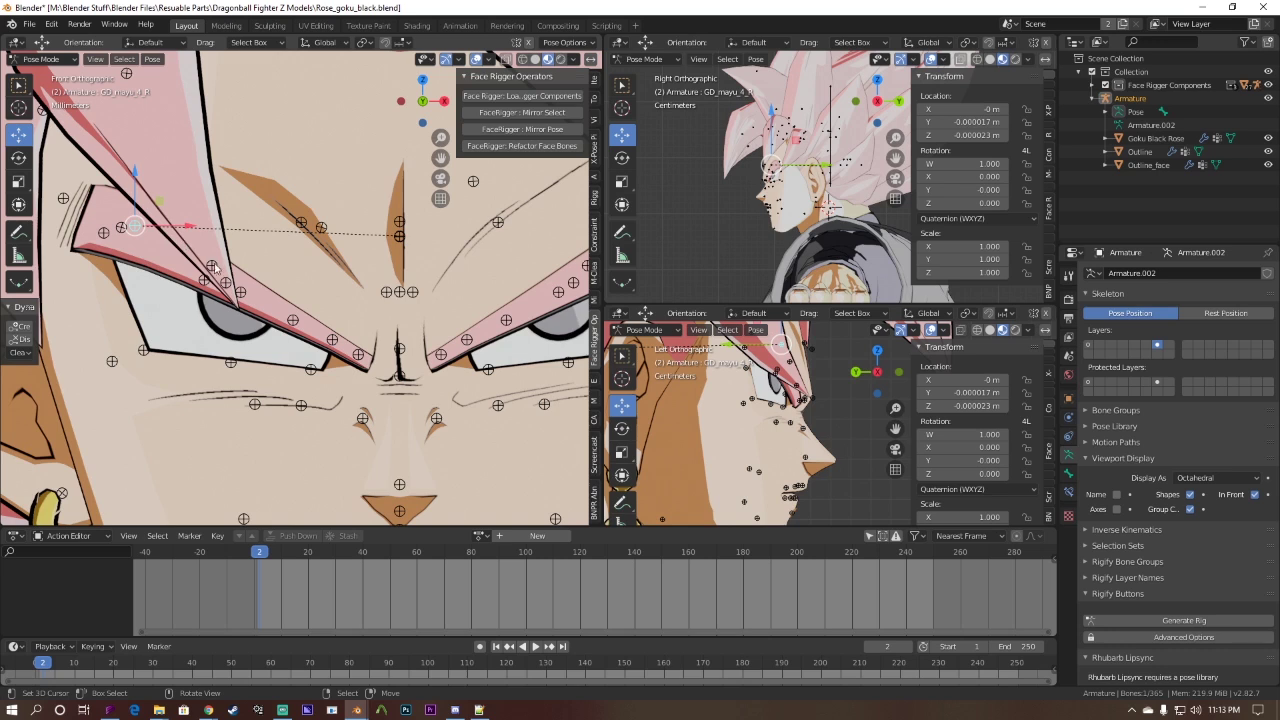
pyautogui.click(105, 232)
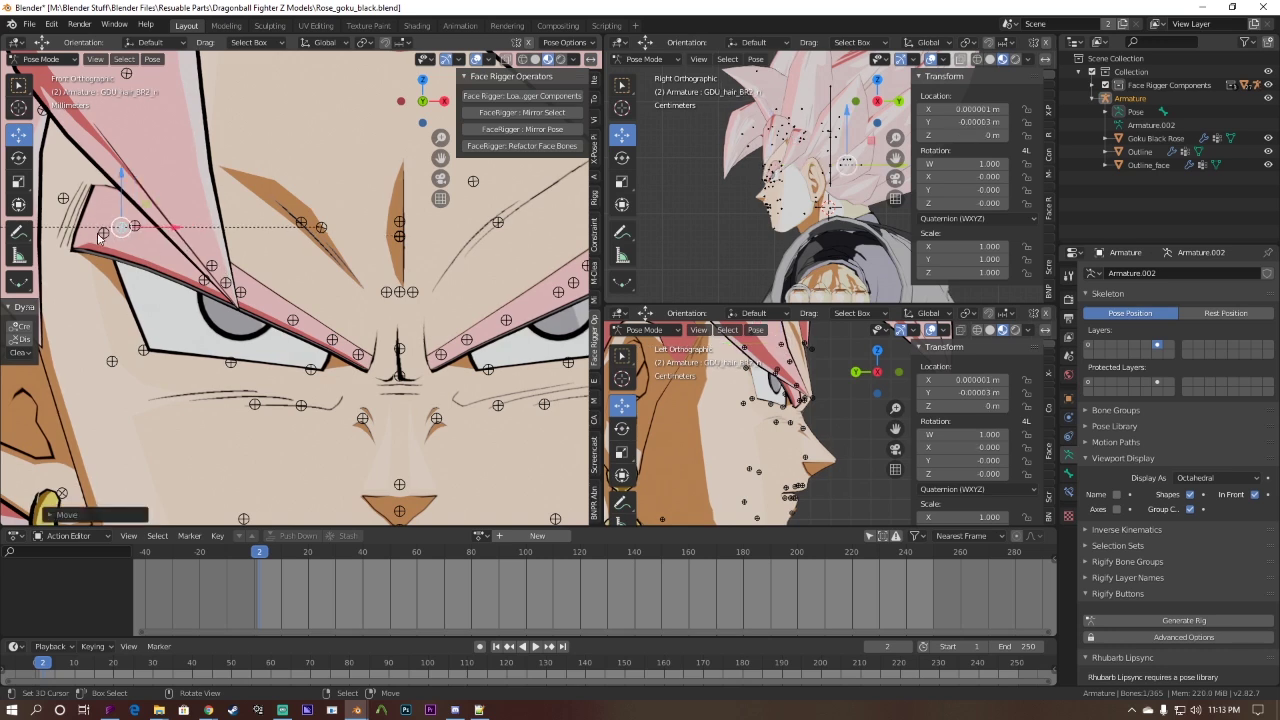
pyautogui.keyDown('shift'); pyautogui.click(207, 283); pyautogui.keyUp('shift')
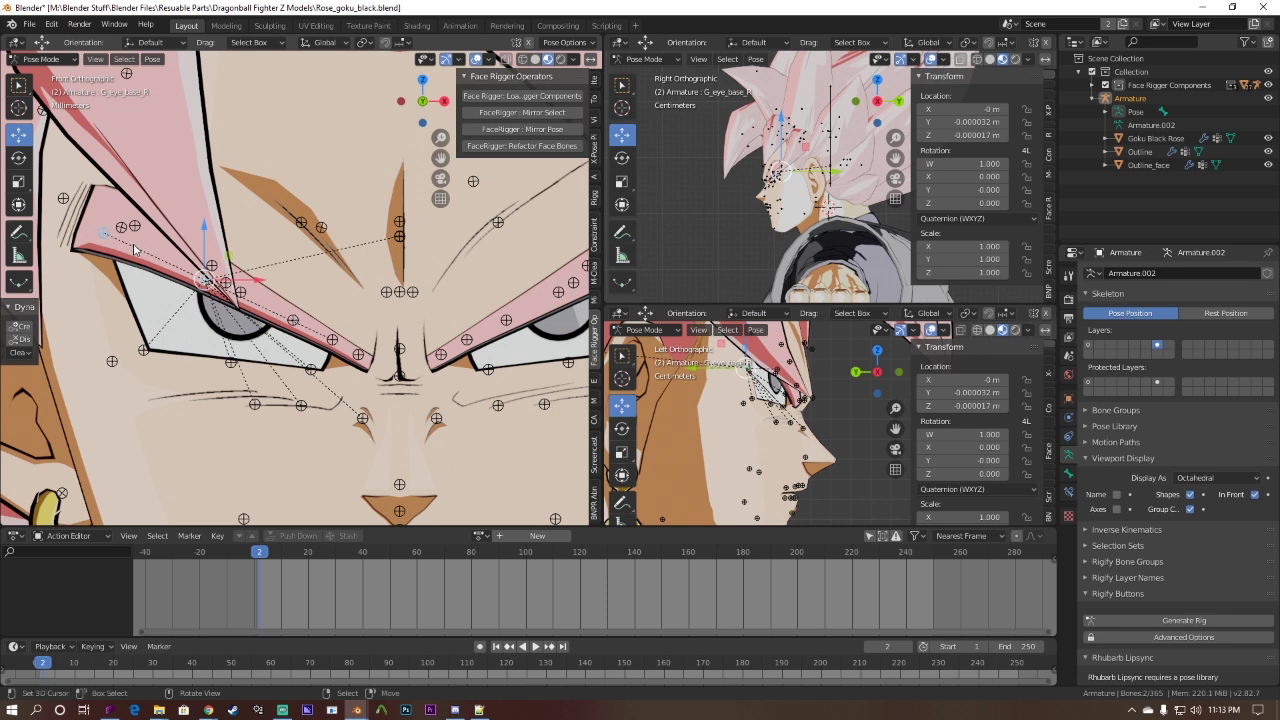
pyautogui.click(213, 265)
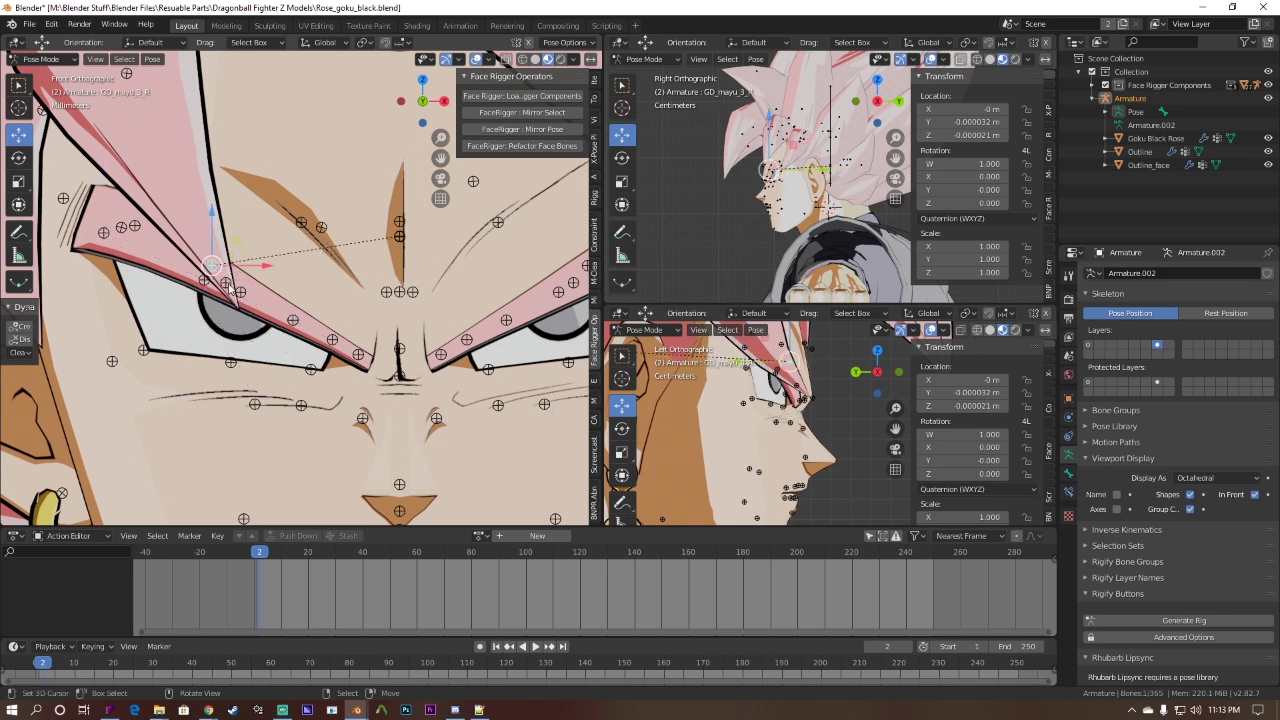
pyautogui.rightClick(228, 284)
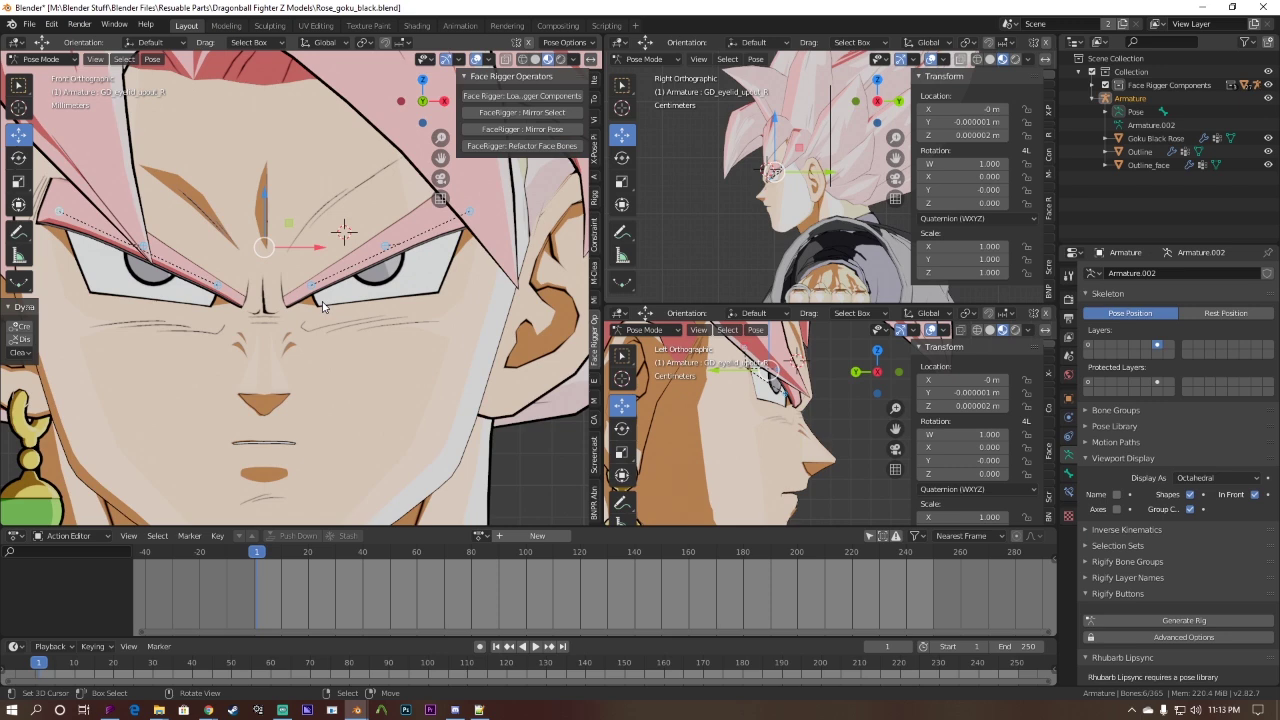
# Step: Keyframe the upper eyelid bones of both eyes on frames 1, 2 and 3, and return to frame 1
pyautogui.press('i')
pyautogui.press('Right')
pyautogui.press('Left')
pyautogui.press('Right')
pyautogui.press('Right')
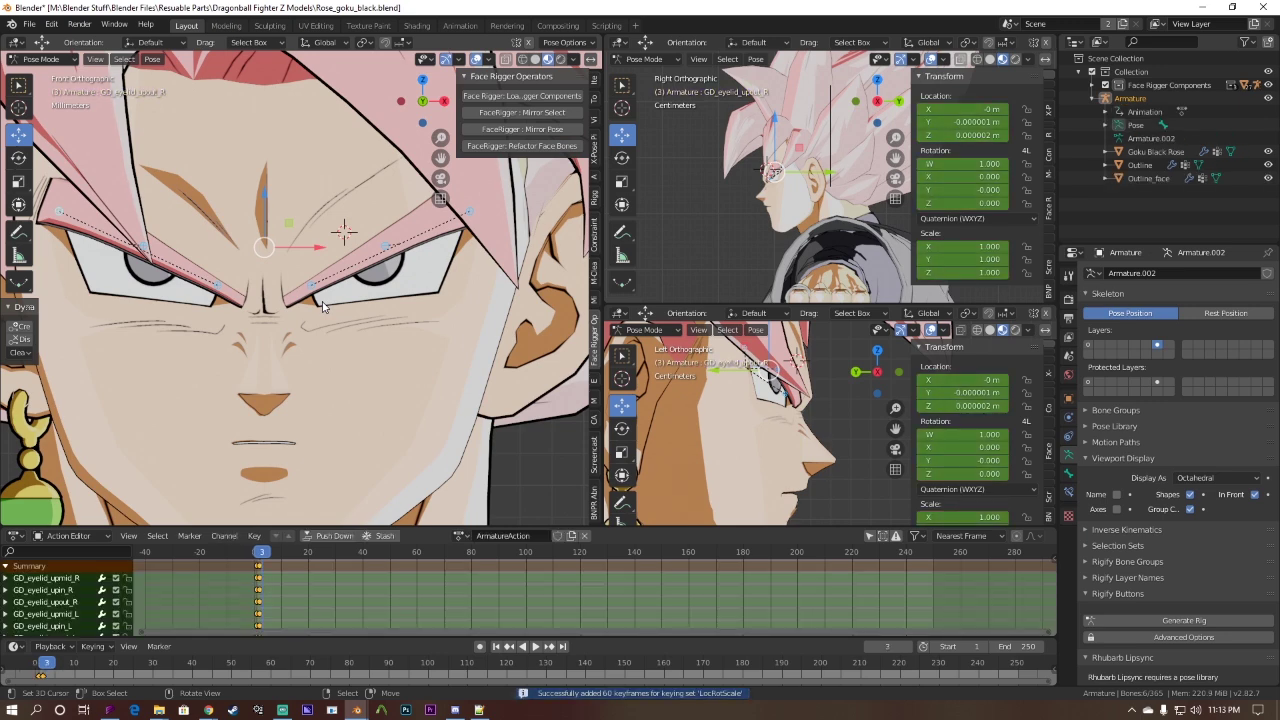
pyautogui.press('Left')
pyautogui.press('Left')
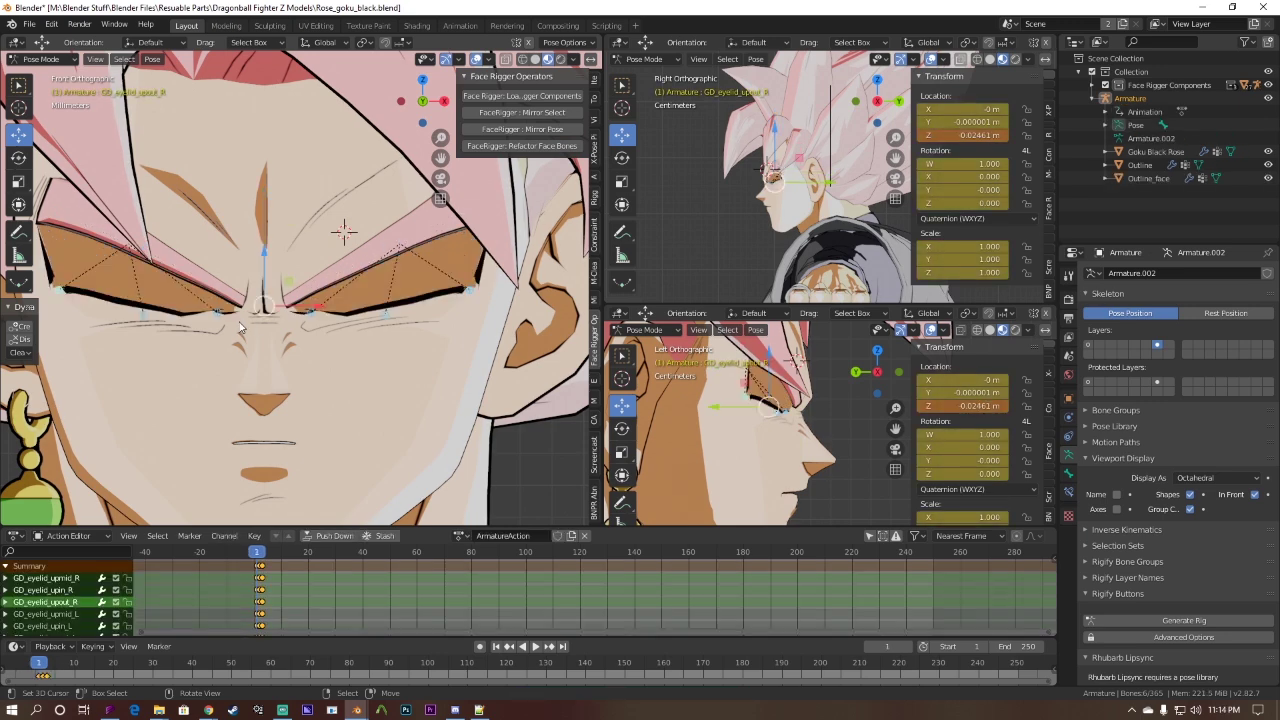
# Step: Raise the upper eyelid bones for the opposite pose and protect the UpperEyelids action with a fake user
pyautogui.scroll(-5, 373, 292)
pyautogui.press('Right')
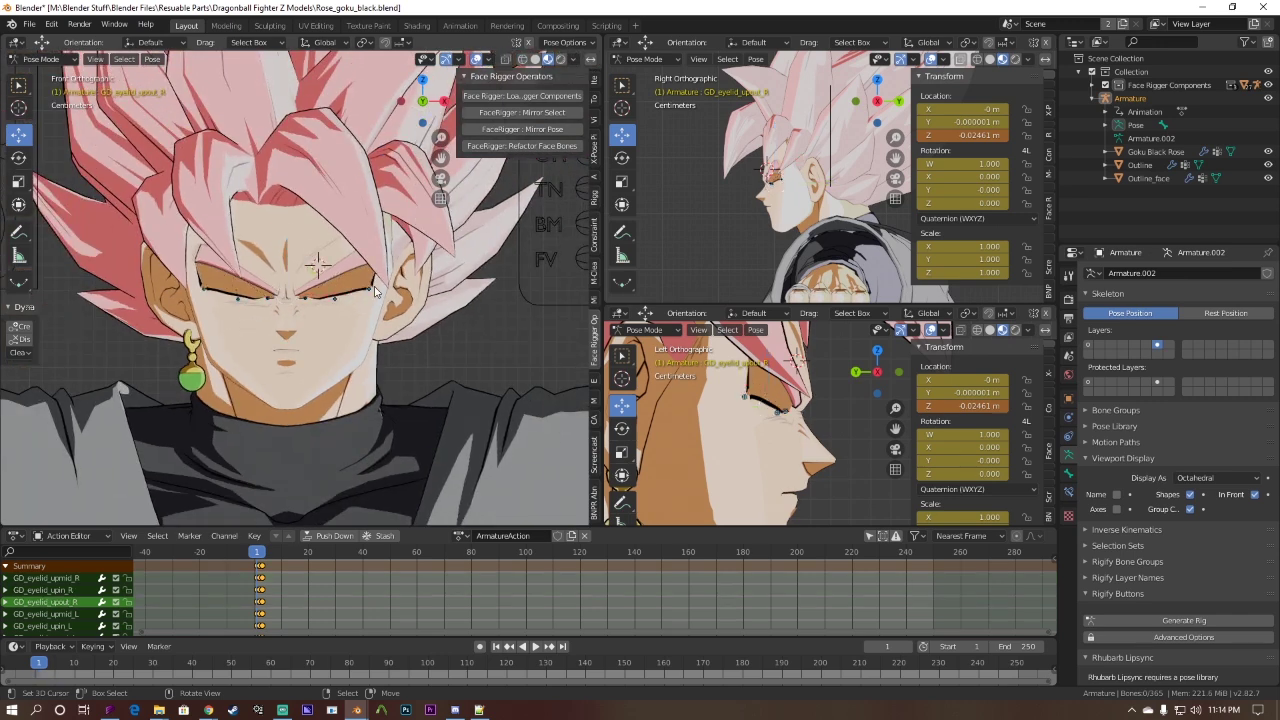
pyautogui.moveTo(286, 218); pyautogui.dragTo(288, 188)
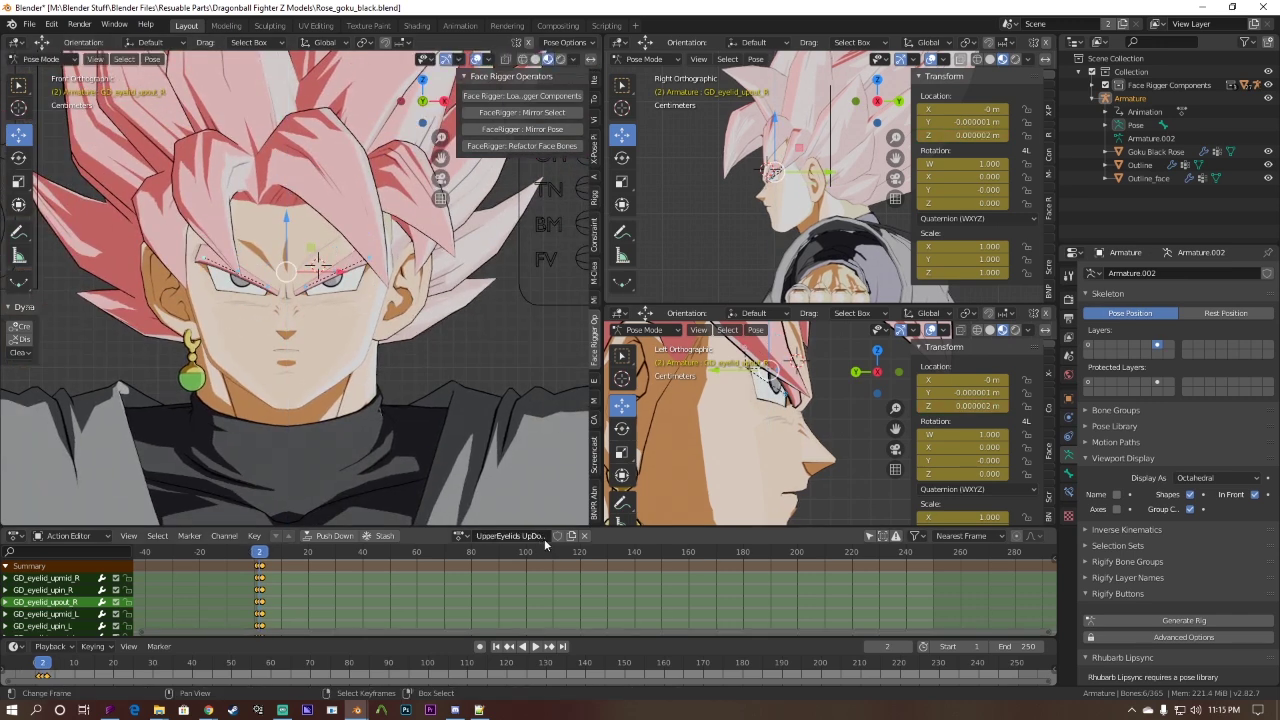
pyautogui.click(558, 536)
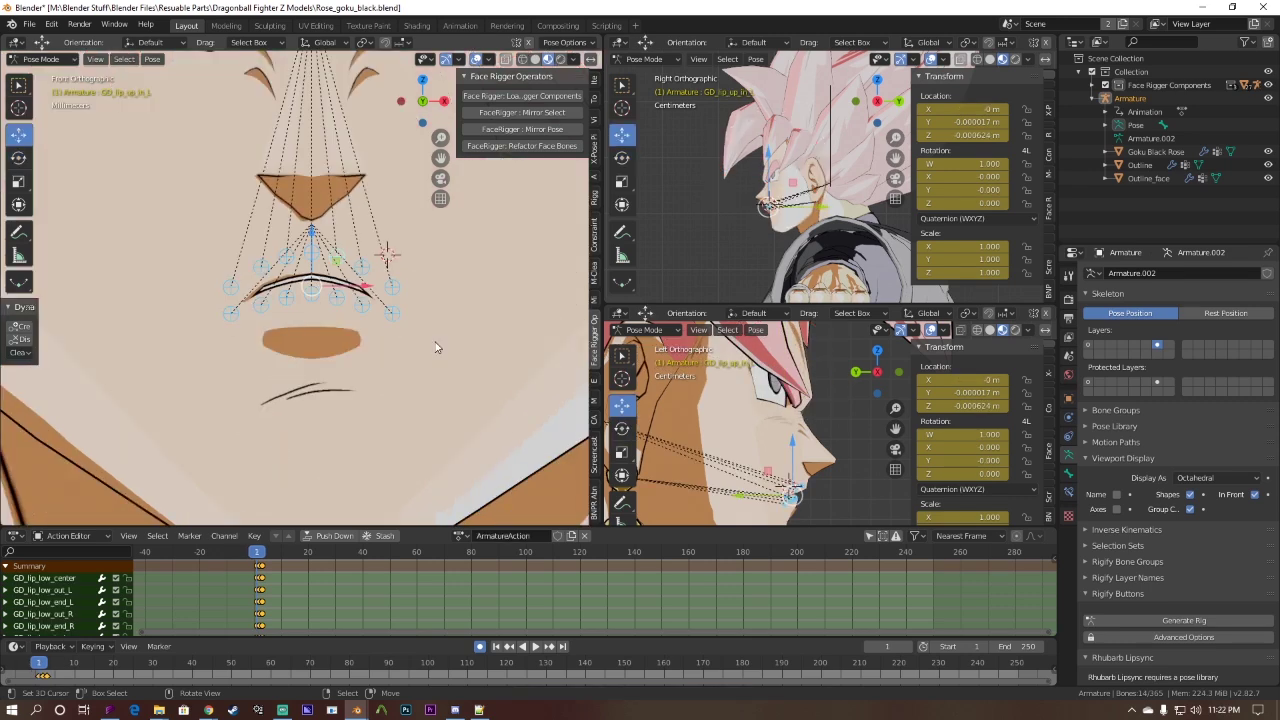
# Step: Copy the left lip bones' raised and widened poses to the other side of the mouth with Mirror Pose
pyautogui.press('Up')
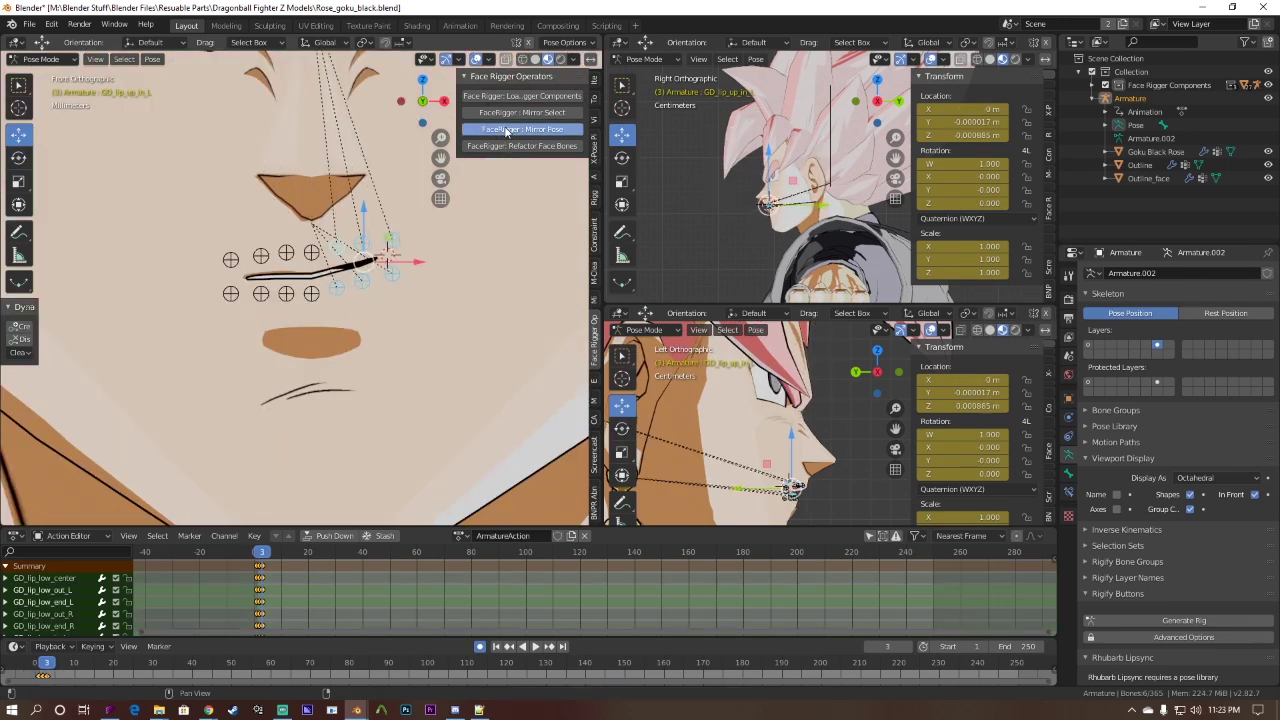
pyautogui.click(497, 130)
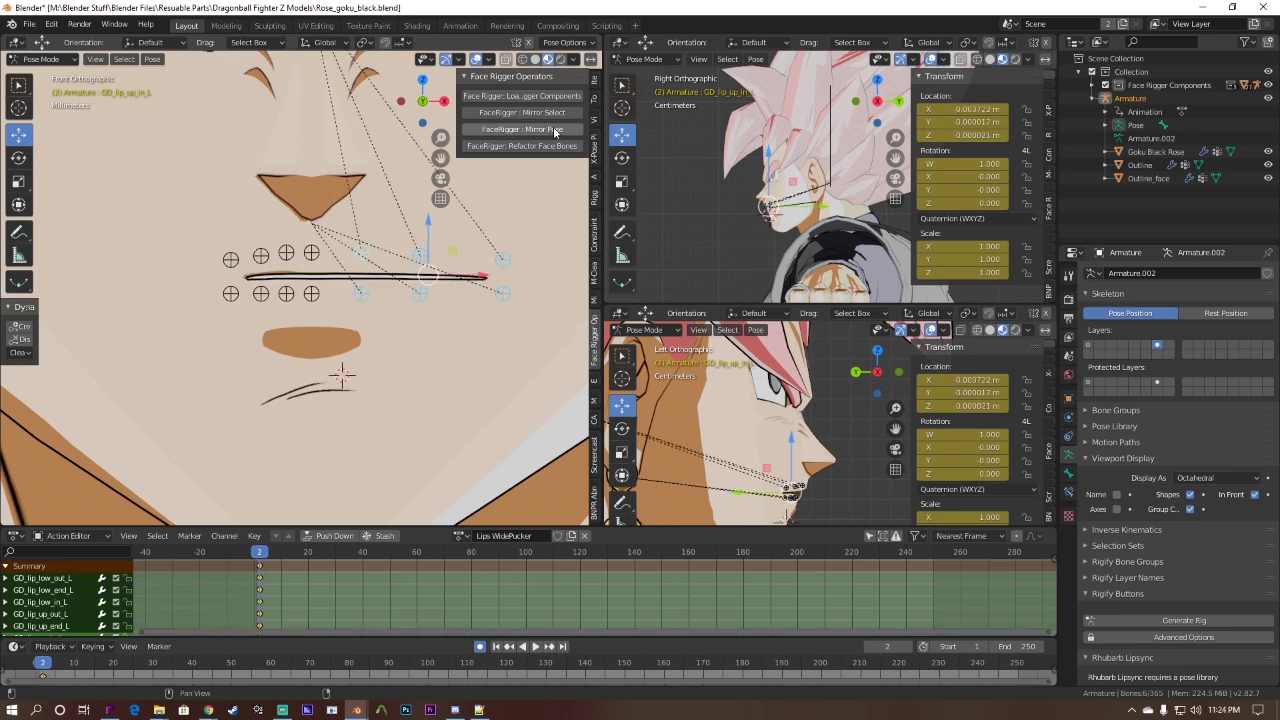
pyautogui.click(553, 130)
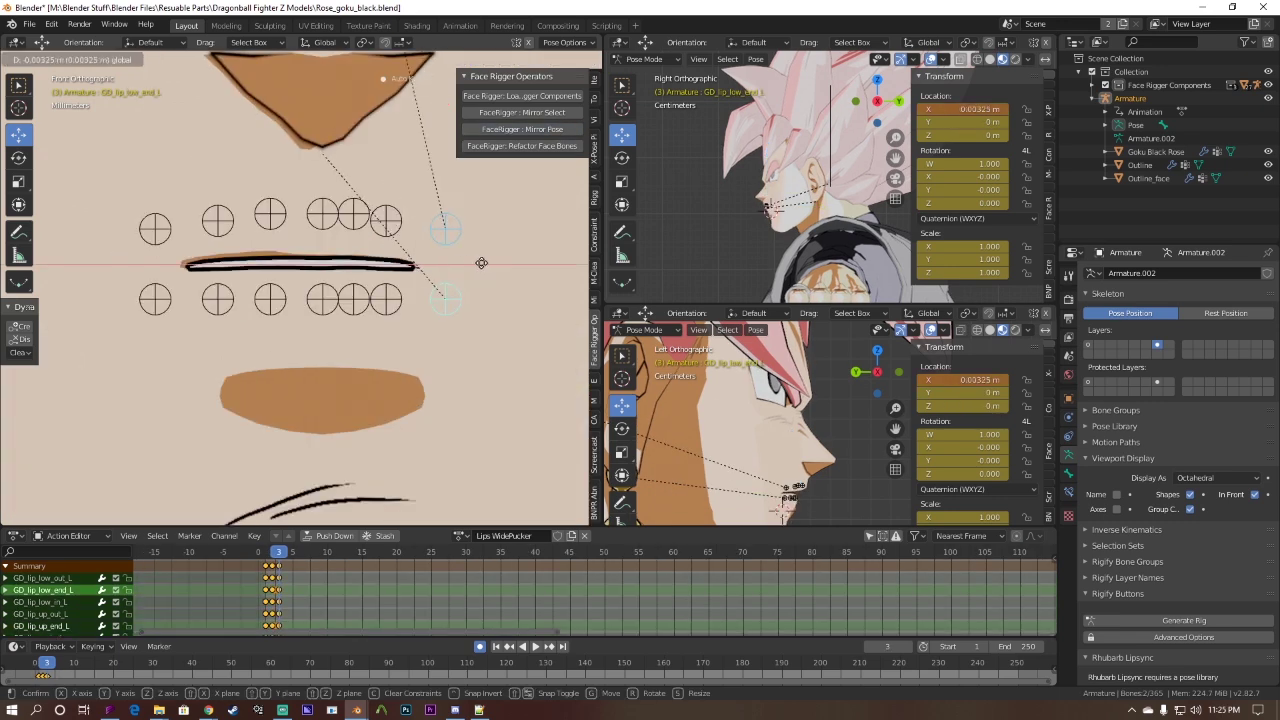
# Step: Pull the left lip corner bones inward on frame 3 of Lips WidePucker and mirror the left lip bones' pose to the other side
pyautogui.moveTo(480, 263); pyautogui.dragTo(456, 248)
pyautogui.keyDown('shift'); pyautogui.rightClick(395, 223); pyautogui.keyUp('shift')
pyautogui.keyDown('shift'); pyautogui.rightClick(382, 281); pyautogui.keyUp('shift')
pyautogui.keyDown('shift'); pyautogui.rightClick(369, 286); pyautogui.keyUp('shift')
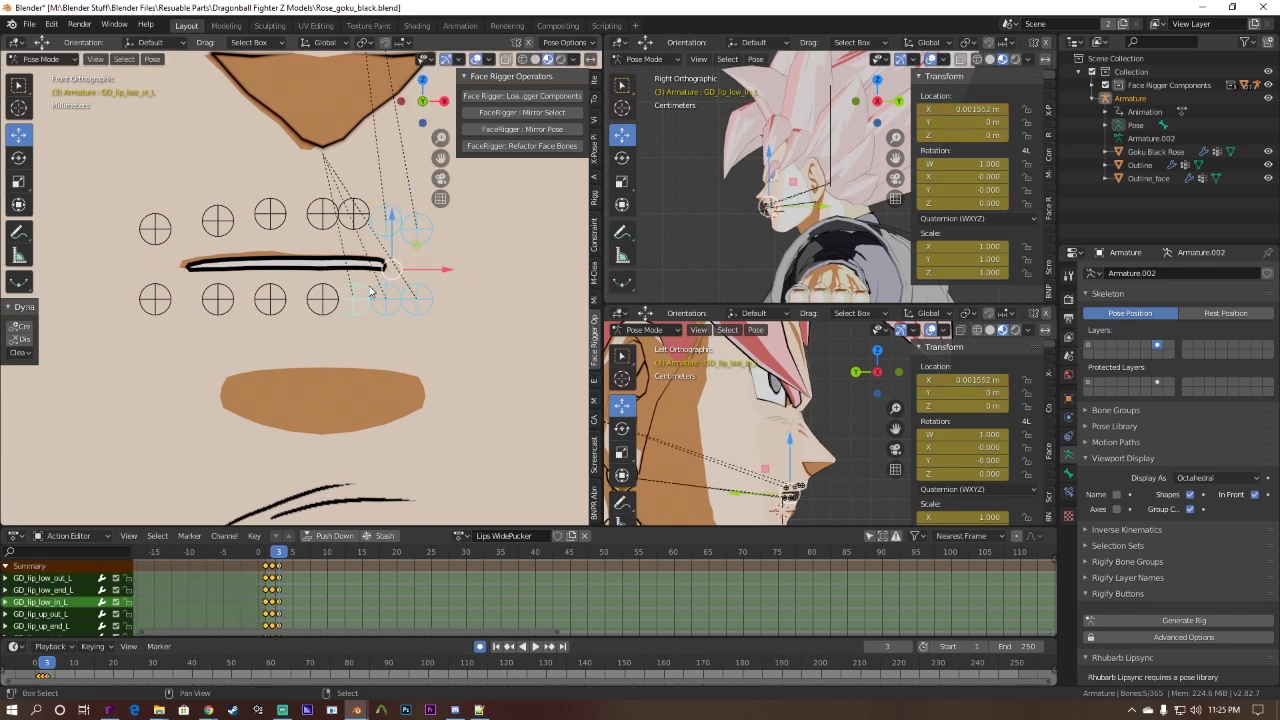
pyautogui.keyDown('shift'); pyautogui.rightClick(359, 223); pyautogui.keyUp('shift')
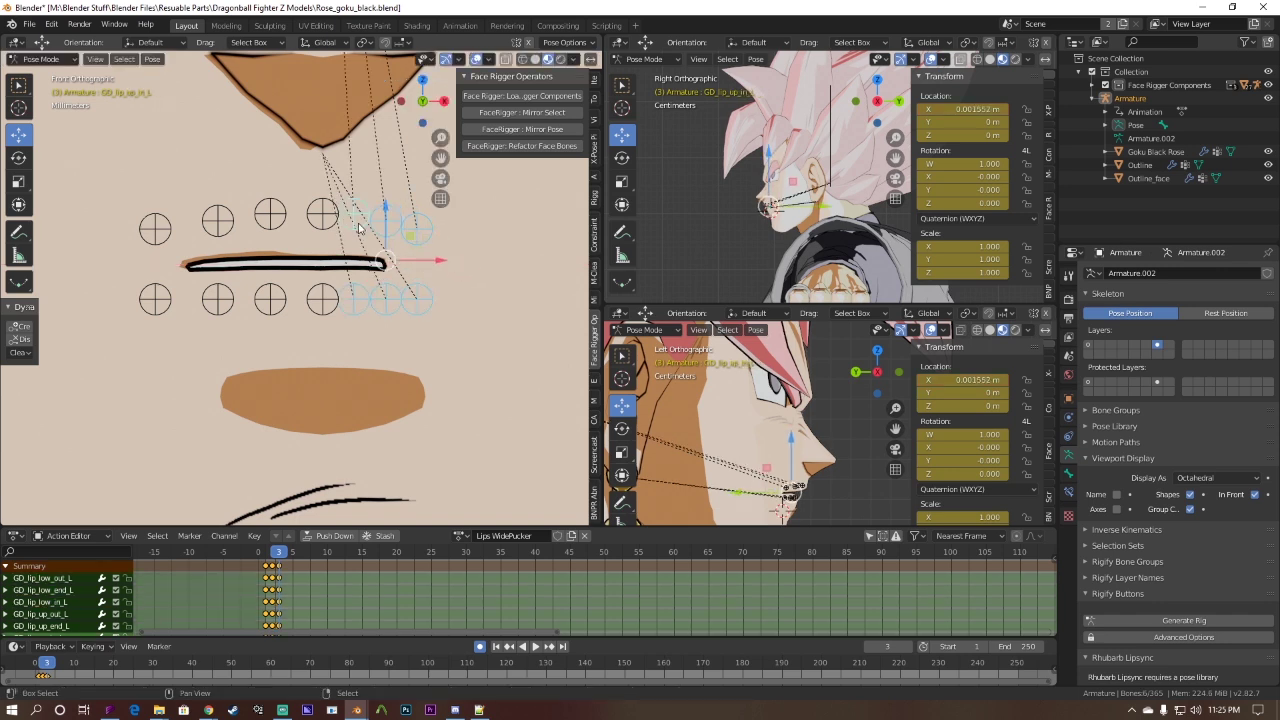
pyautogui.click(522, 129)
pyautogui.press('a')
pyautogui.press('a')
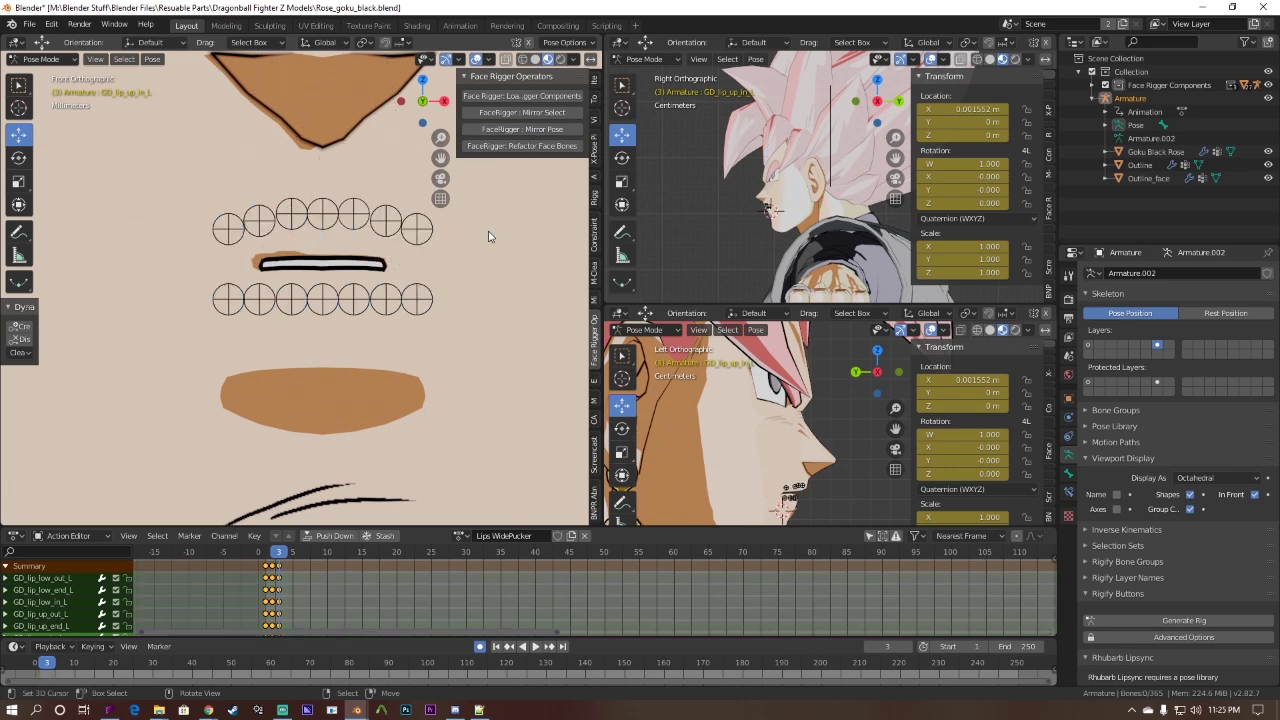
# Step: Isolate the jaw and lip bones and keyframe them on frame 1 of a new action named Ah
pyautogui.press('i')
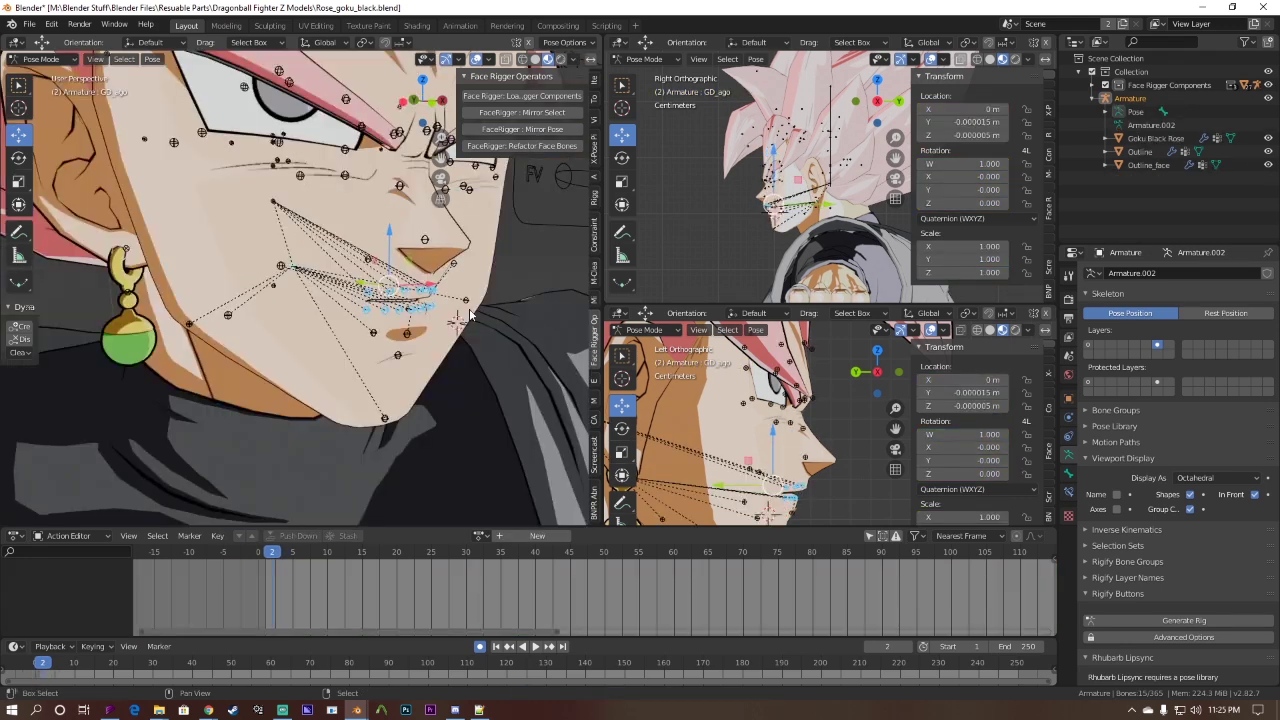
pyautogui.hotkey('shift', 'h')
pyautogui.press('Left')
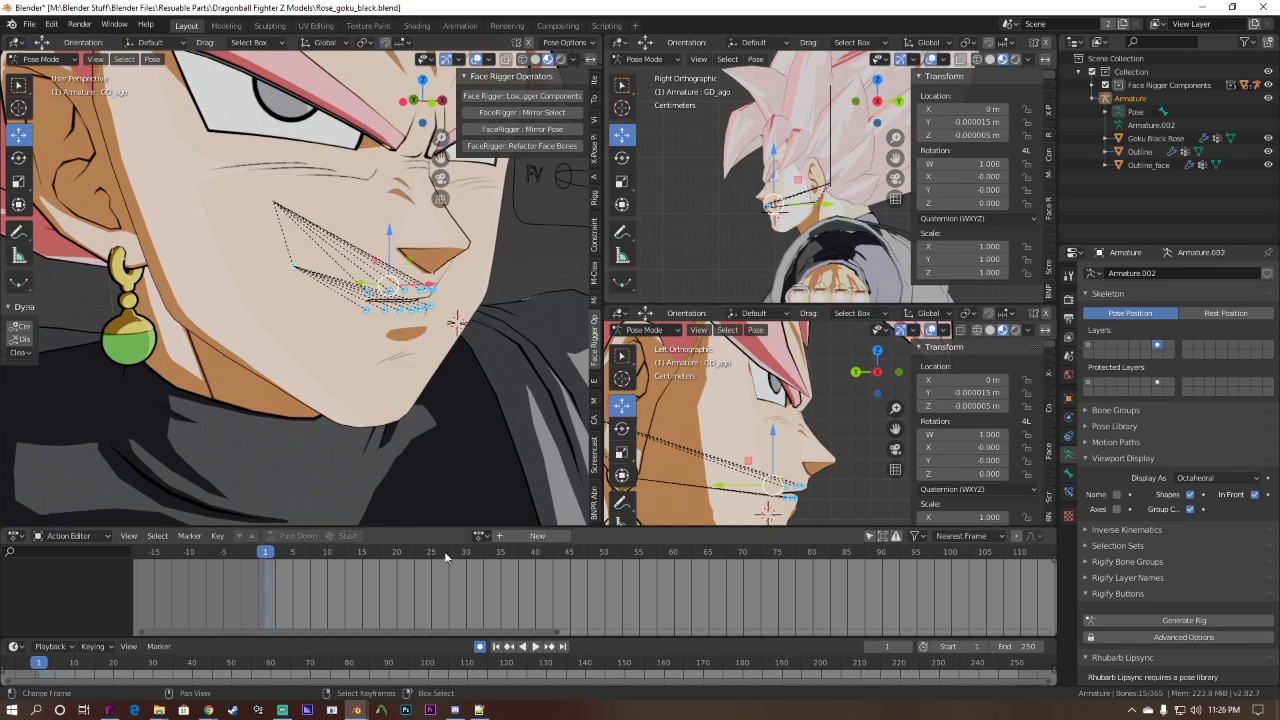
pyautogui.click(538, 536)
pyautogui.press('i')
pyautogui.press('Right')
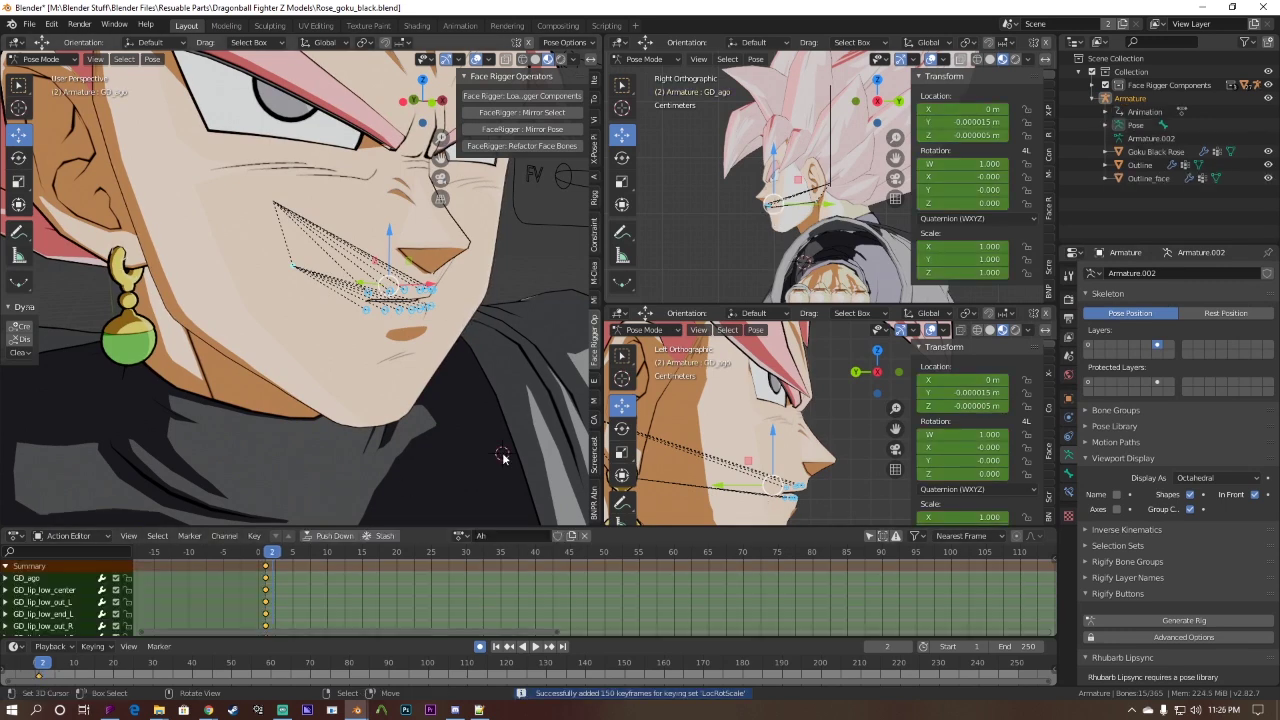
pyautogui.press('Left')
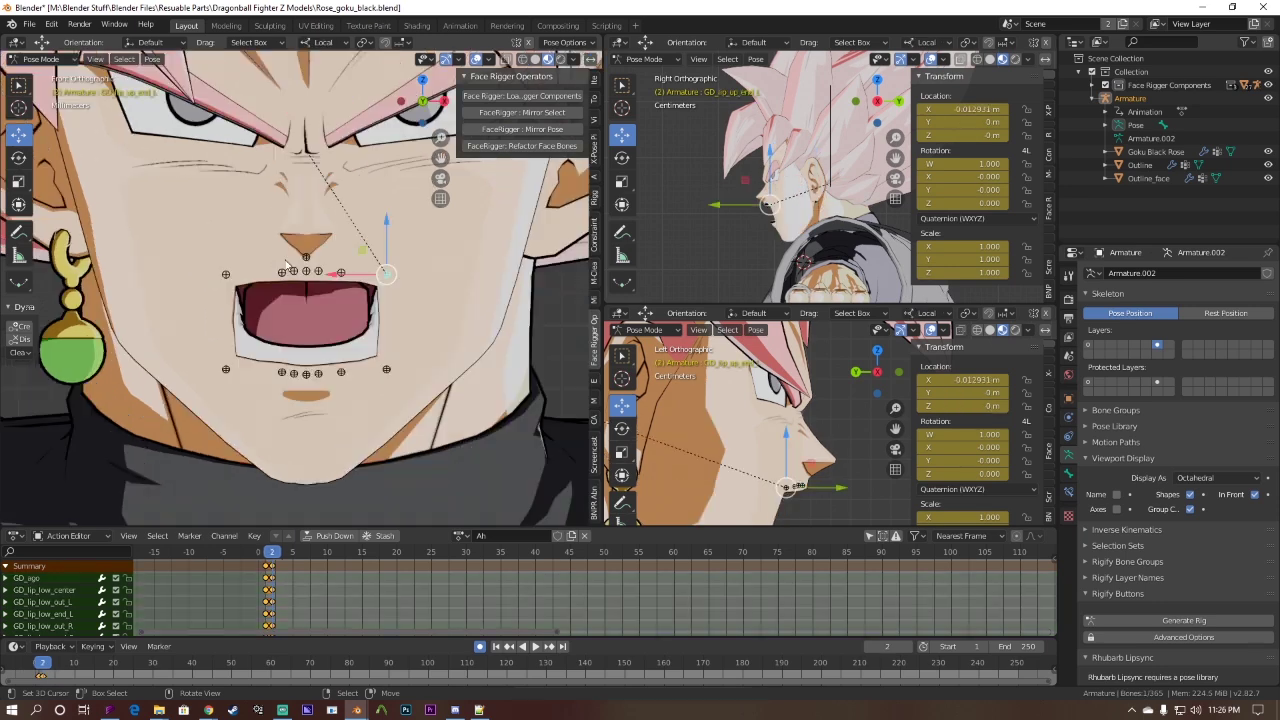
# Step: Adjust the upper lip end bones of both sides together along local Z in the open-mouth pose on frame 2
pyautogui.keyDown('shift'); pyautogui.rightClick(227, 273); pyautogui.keyUp('shift')
pyautogui.moveTo(306, 227); pyautogui.dragTo(306, 237)
pyautogui.press('z')
pyautogui.press('z')
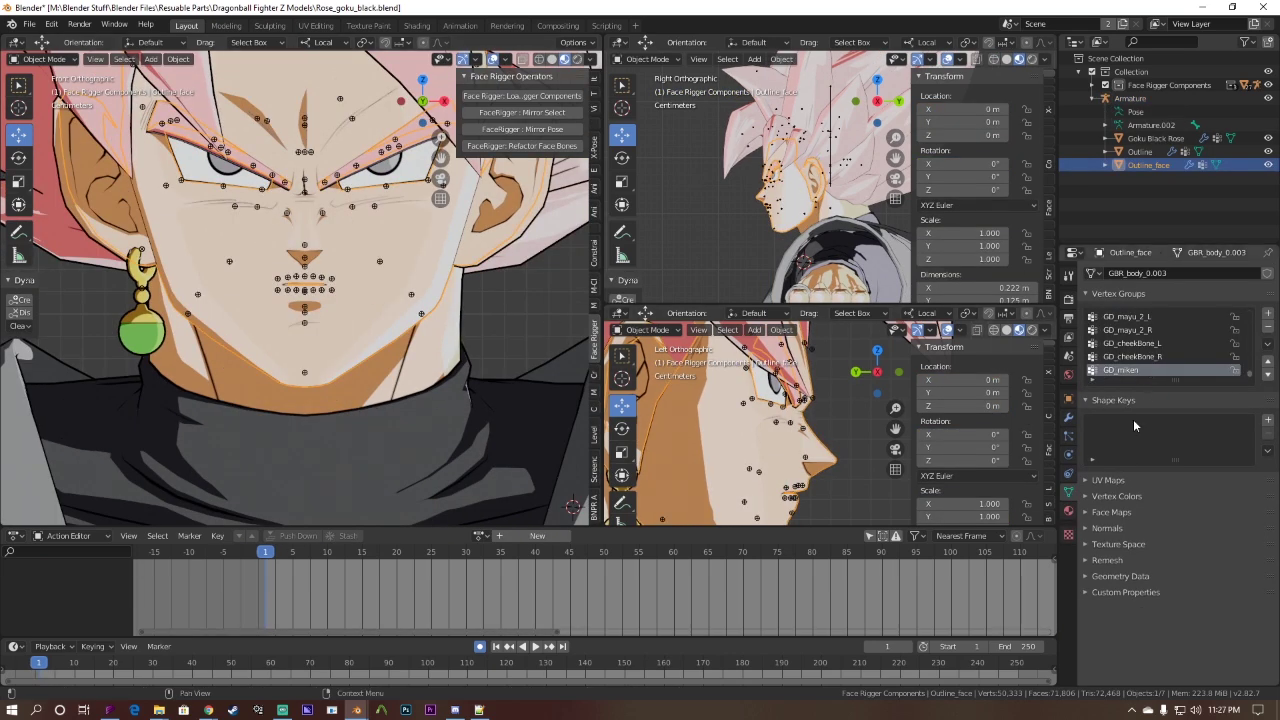
# Step: Set Outline_face as the Face Rigger's face mesh and lock the tables to the G_head bone
pyautogui.click(1068, 400)
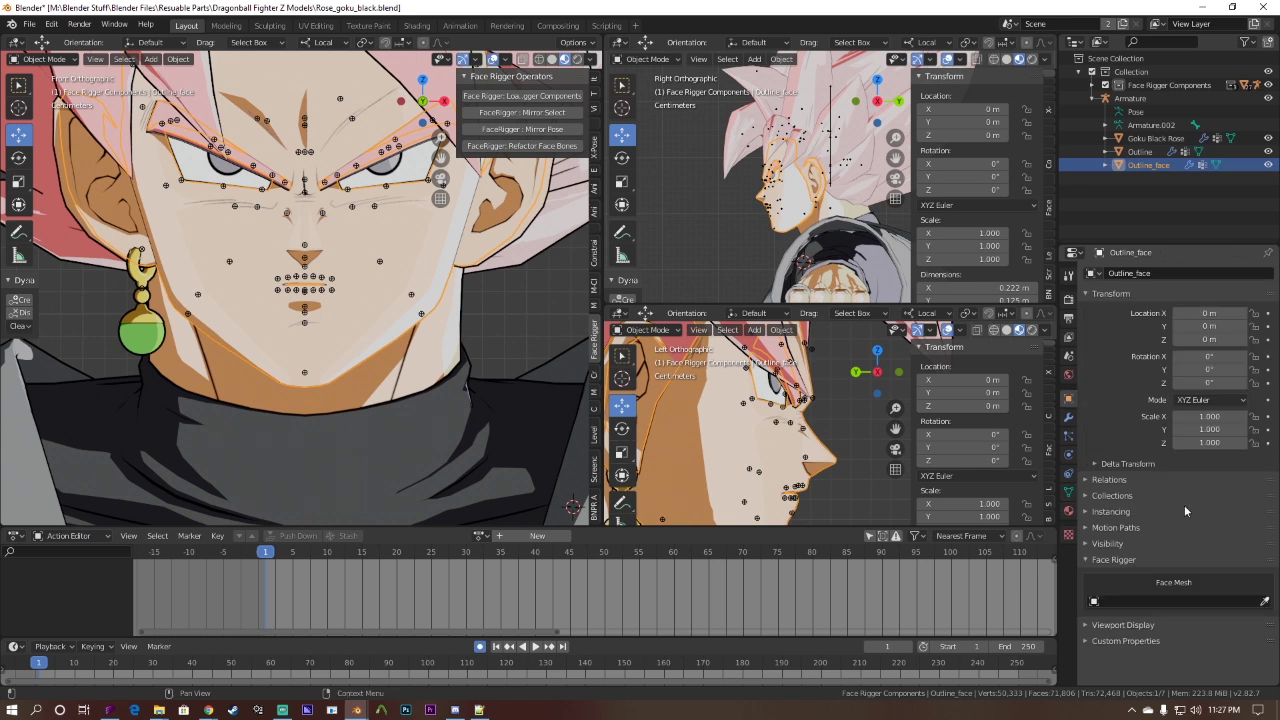
pyautogui.click(1097, 562)
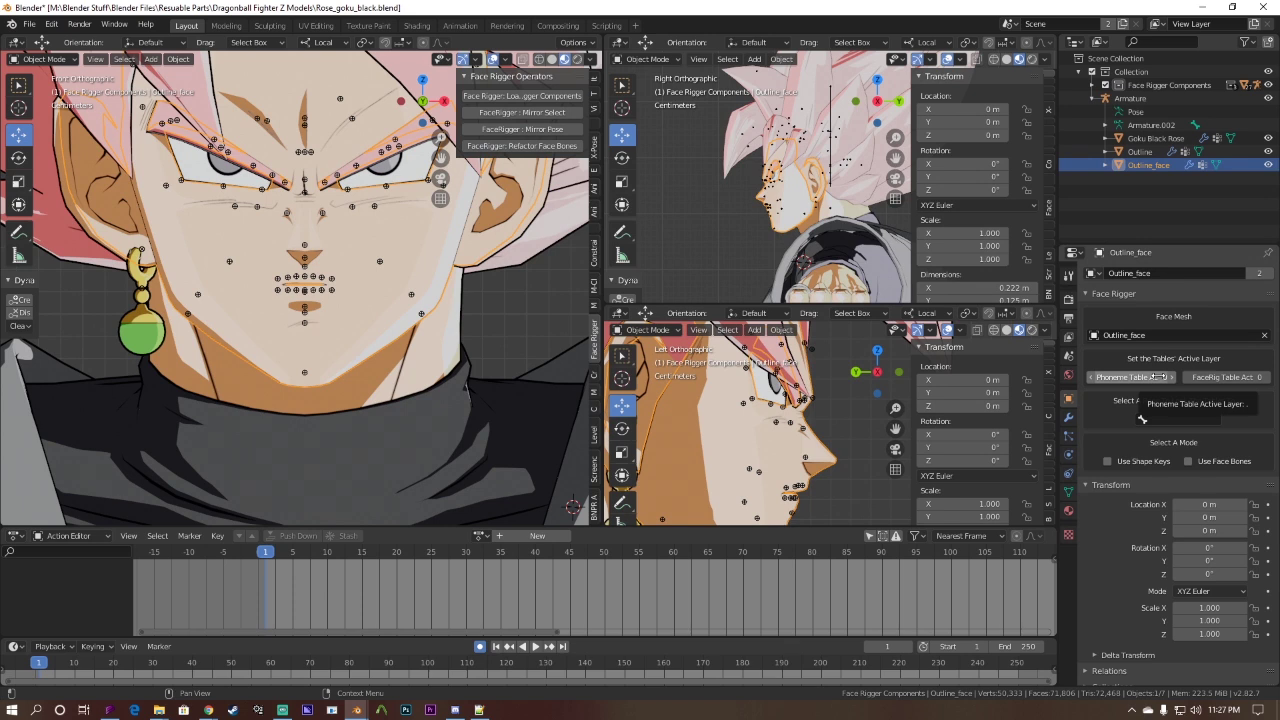
pyautogui.click(1165, 420)
pyautogui.write('head')
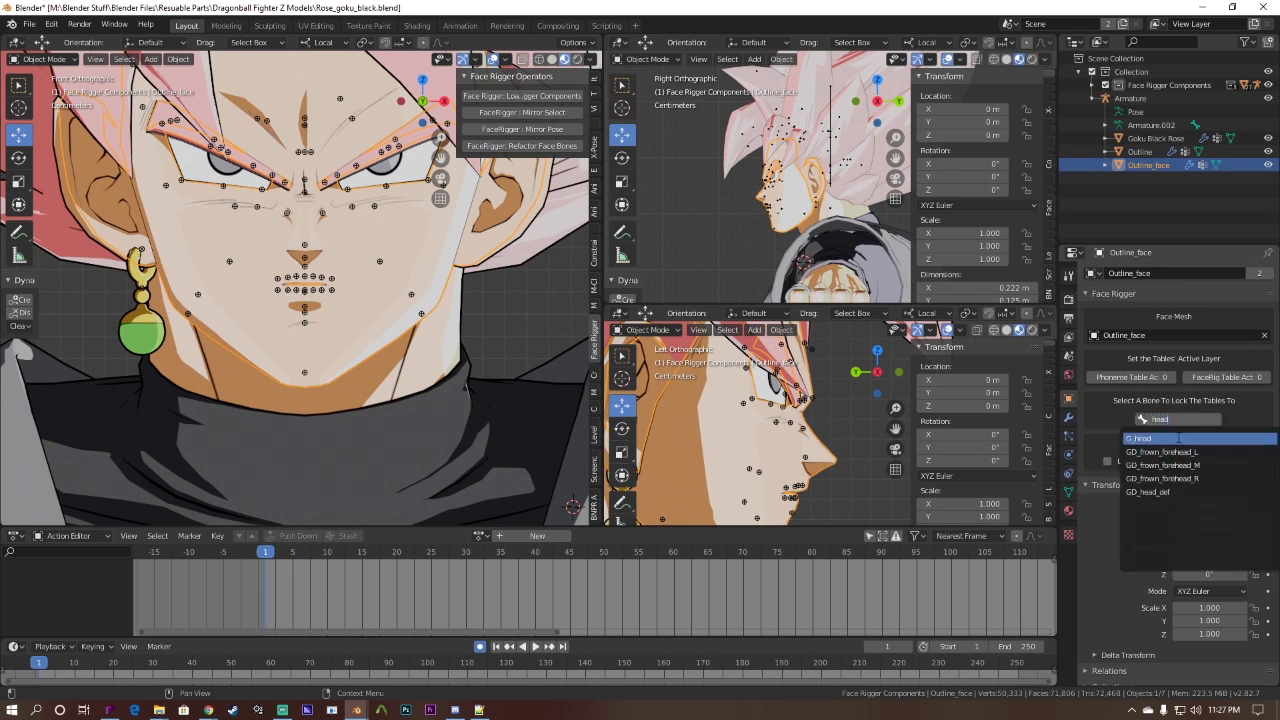
pyautogui.click(1175, 441)
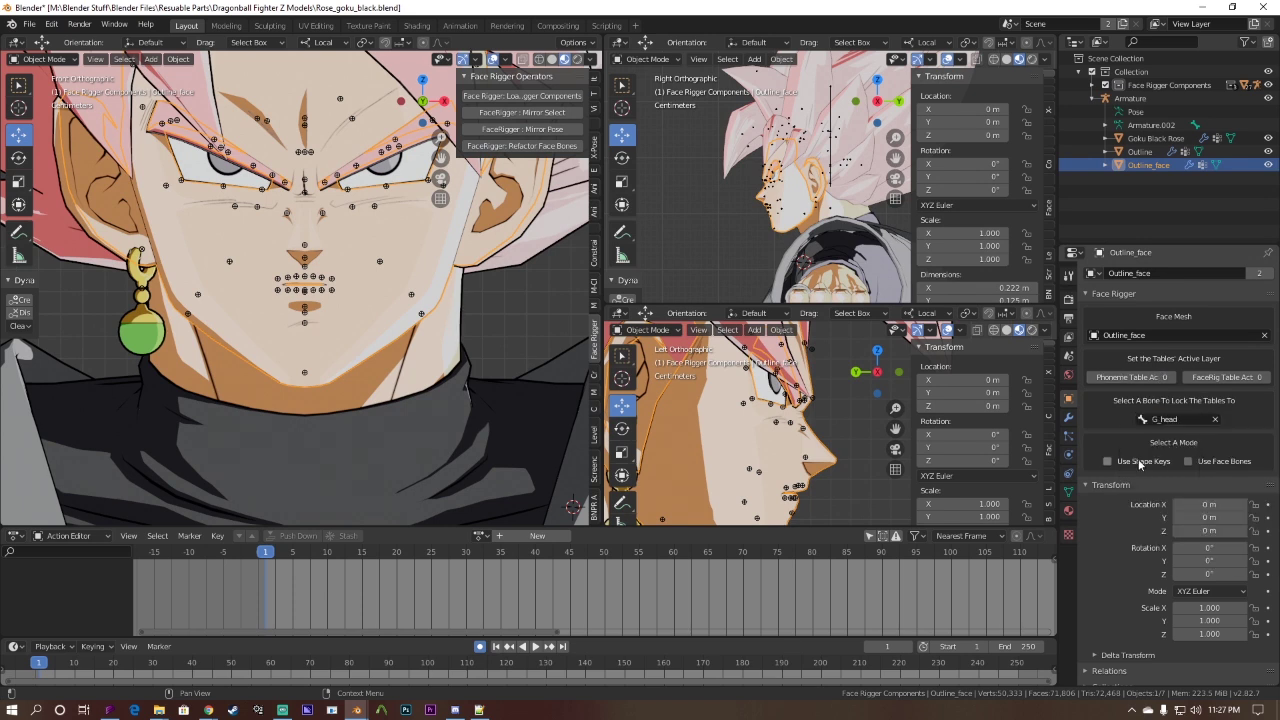
# Step: Switch the Face Rigger to Use Face Bones, assign Eyes UpDown to the vertical eye motion, and run the rig setup
pyautogui.click(1189, 462)
pyautogui.click(1207, 504)
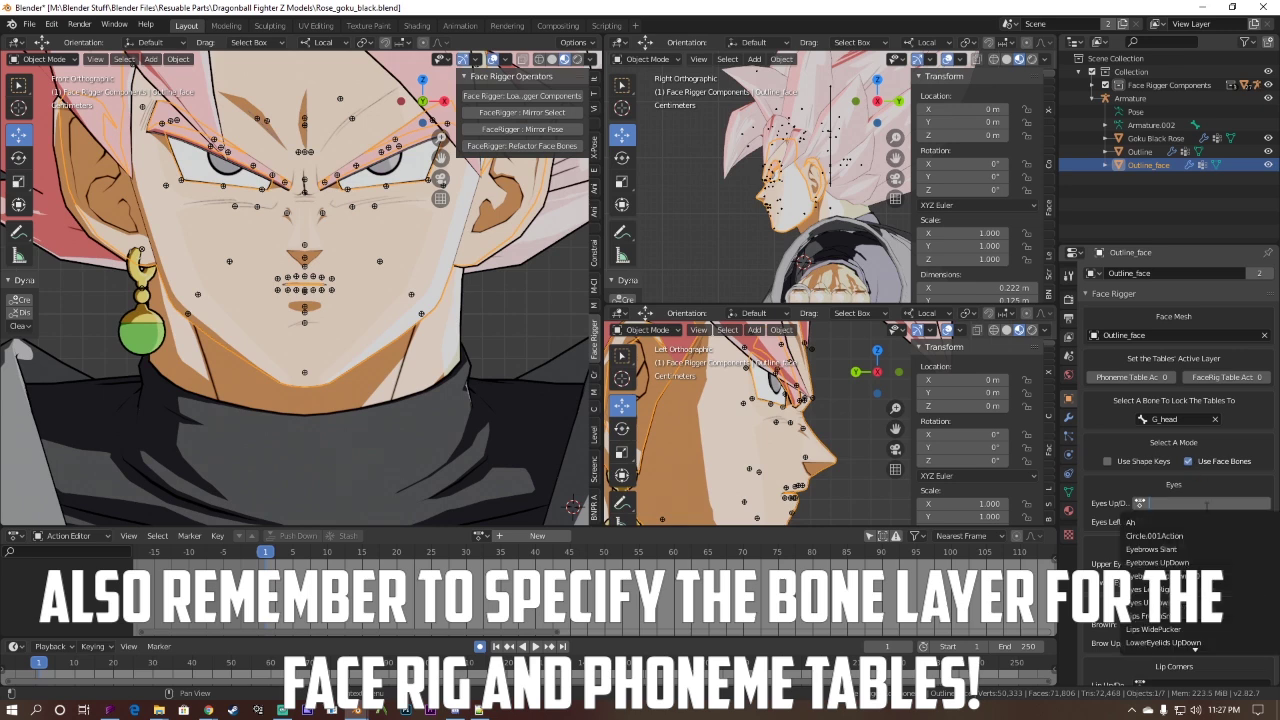
pyautogui.write('eye')
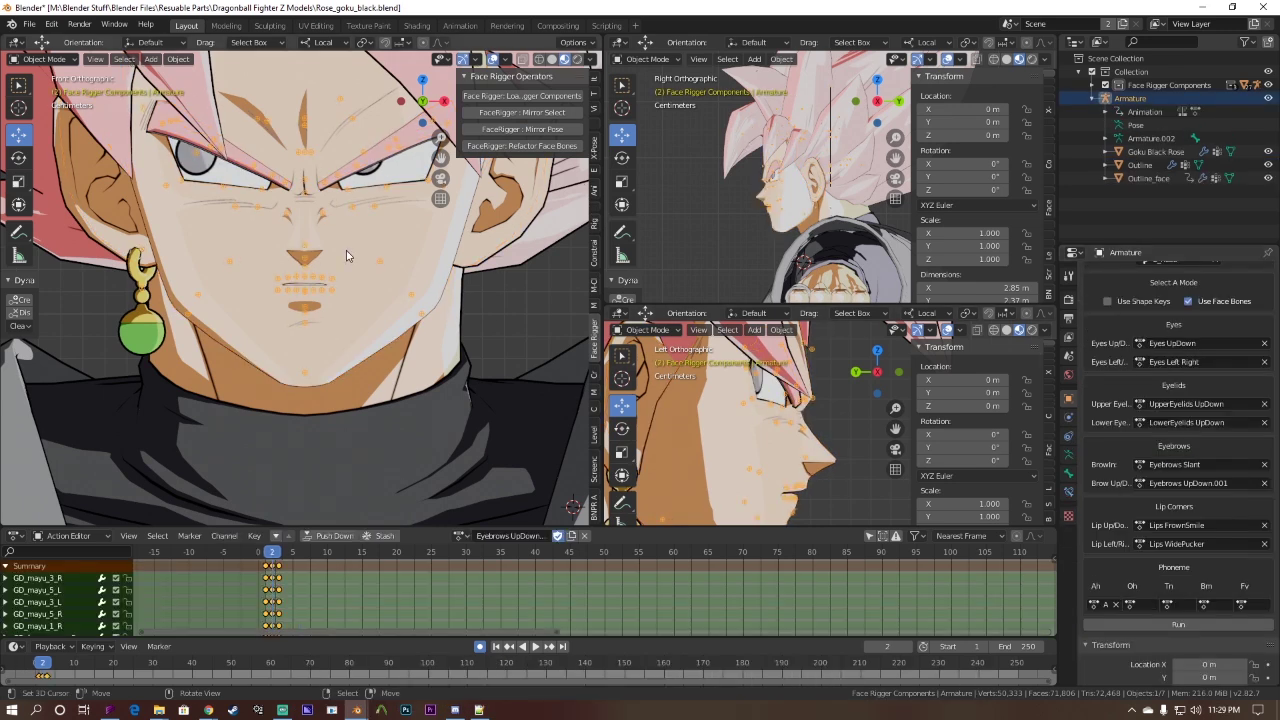
pyautogui.scroll(-5, 346, 250)
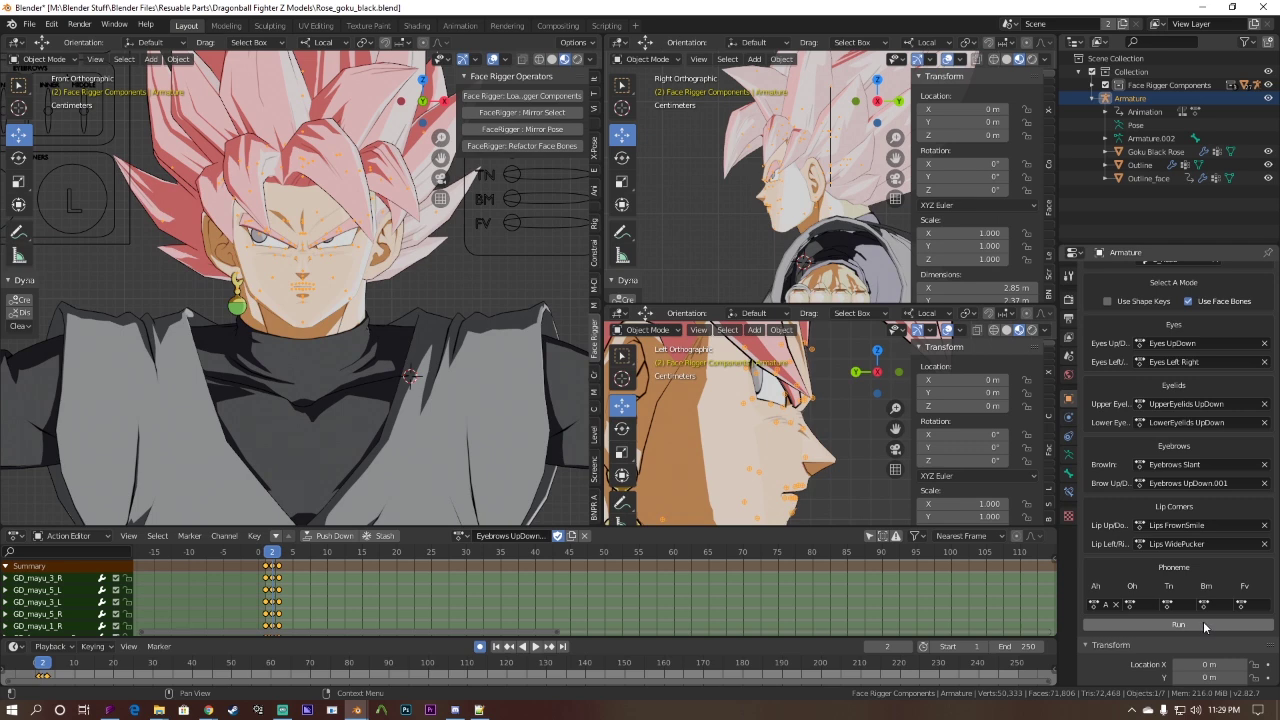
pyautogui.click(1178, 624)
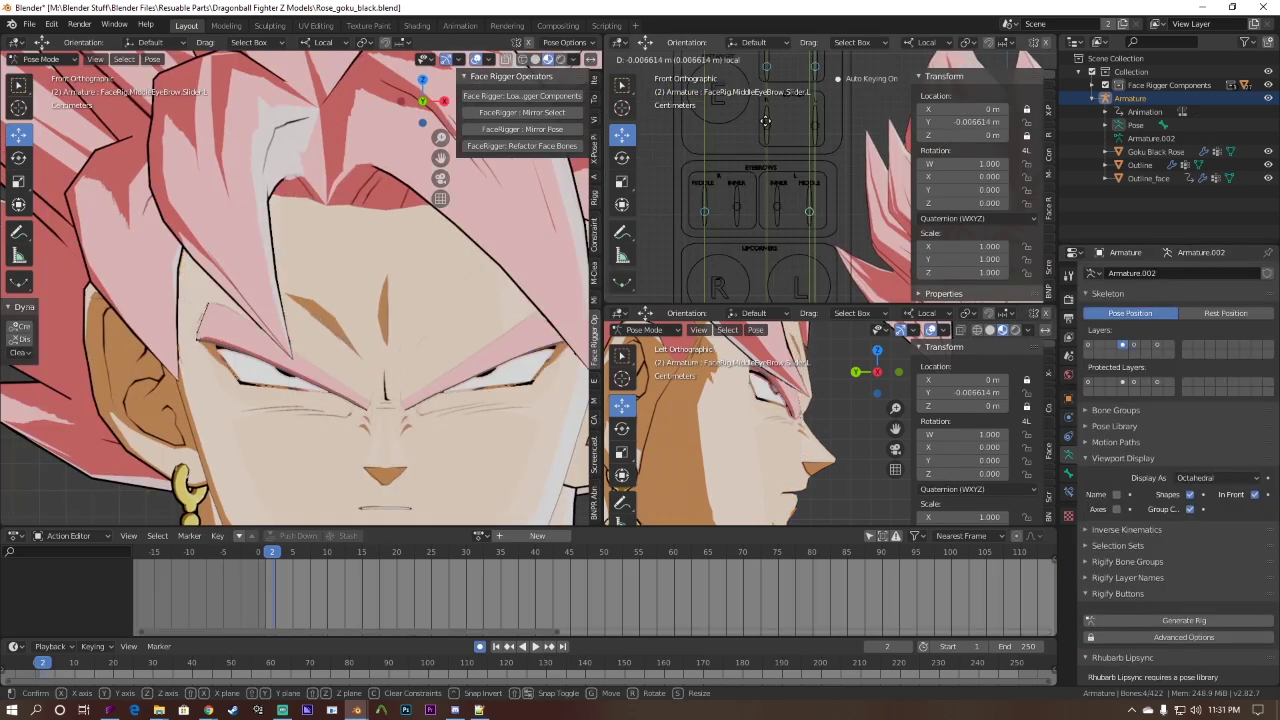
# Step: Test the middle eyebrow sliders and raise both lip corner targets together to 0.02 m along local Y
pyautogui.moveTo(765, 121); pyautogui.dragTo(766, 112)
pyautogui.rightClick(766, 112)
pyautogui.click(718, 288)
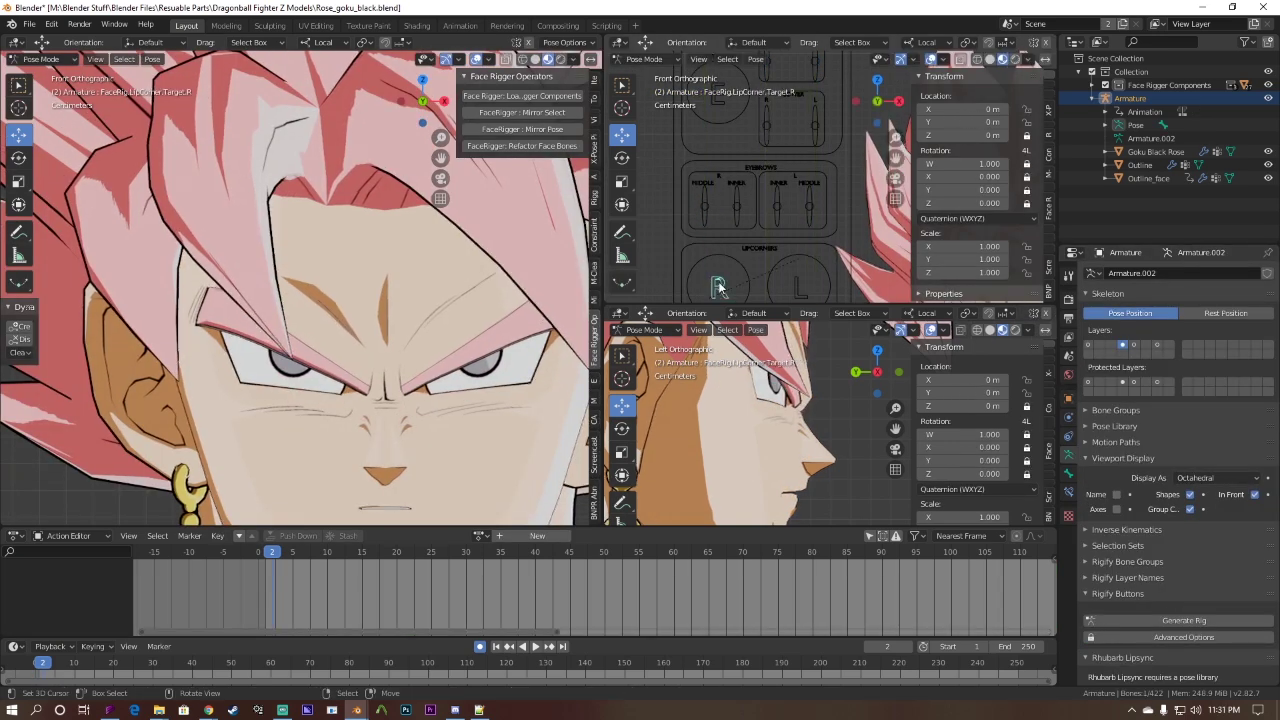
pyautogui.click(794, 278)
pyautogui.press('g')
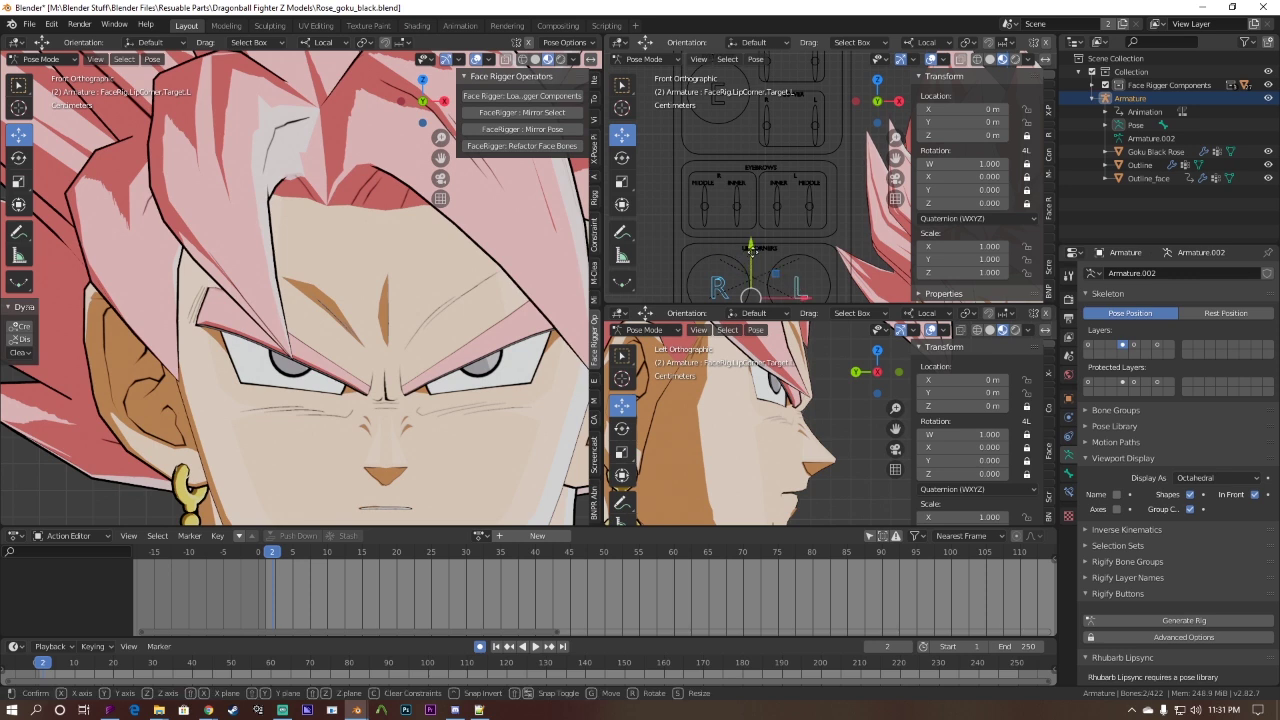
pyautogui.press('y')
pyautogui.press('y')
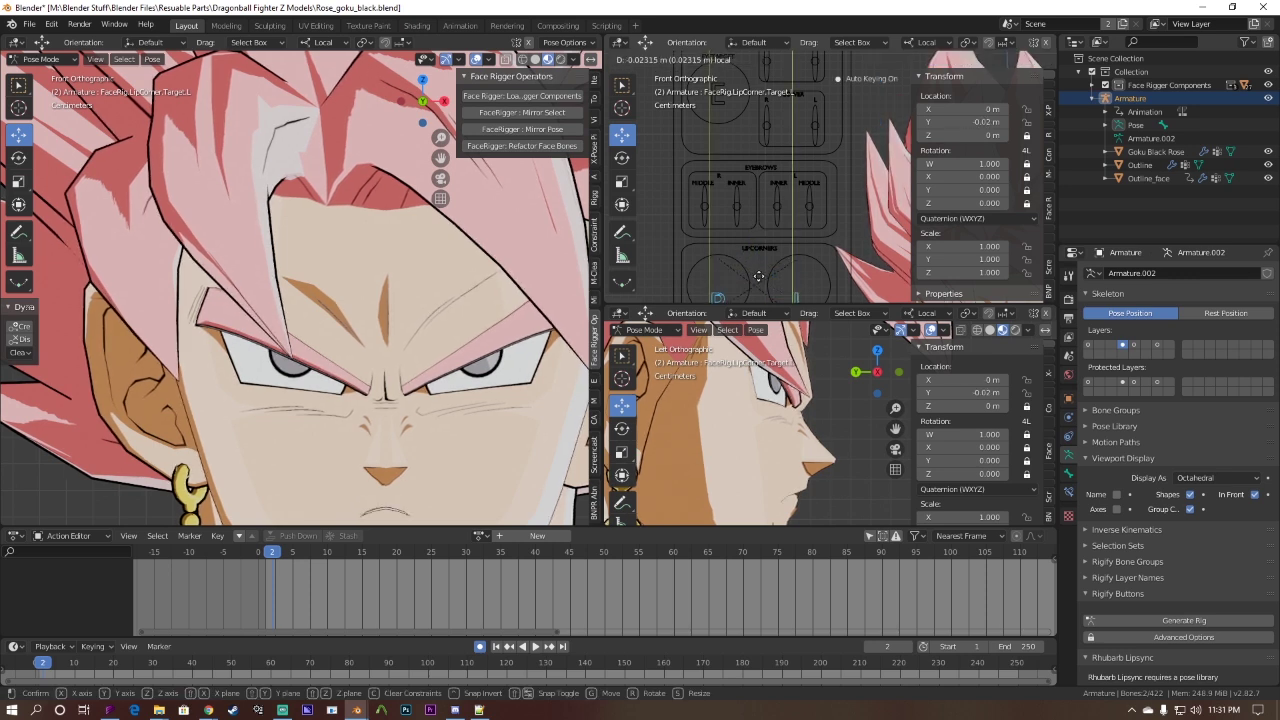
pyautogui.click(760, 243)
# Step: Move the L lip corner target outward to 0.02 m on X and the R target outward to -0.02 m
pyautogui.rightClick(792, 281)
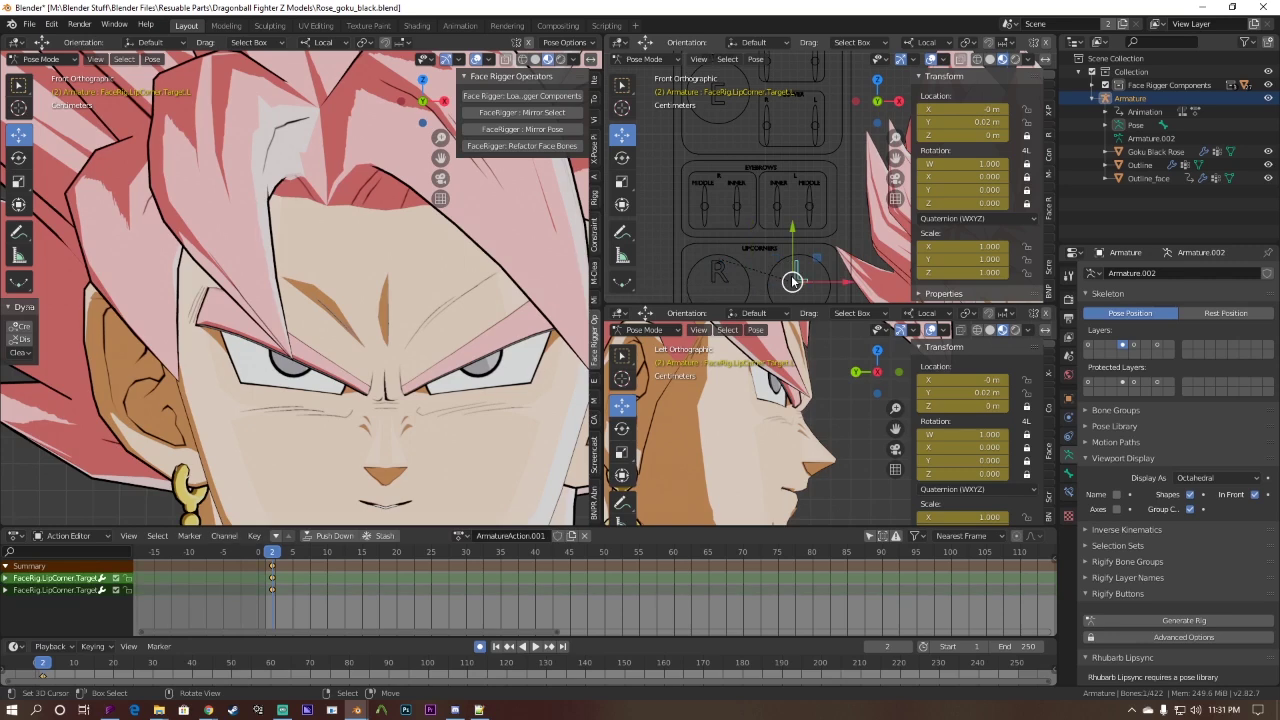
pyautogui.press('g')
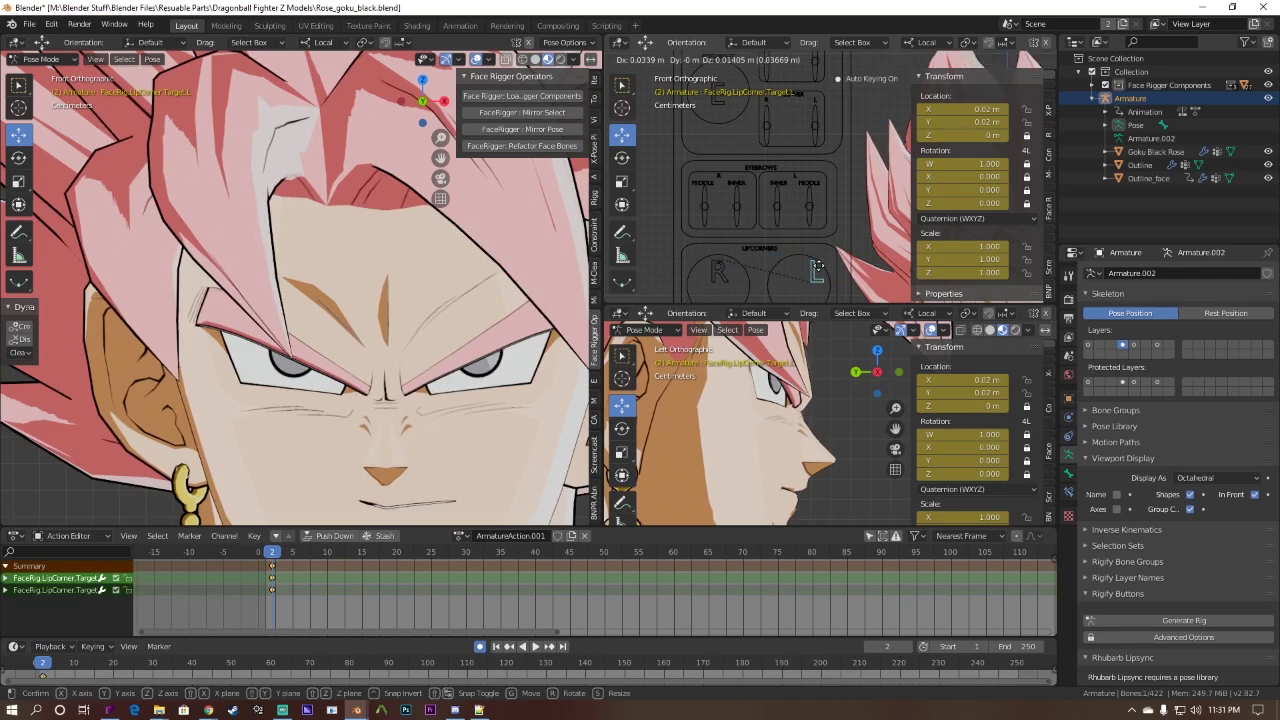
pyautogui.click(818, 266)
pyautogui.rightClick(719, 276)
pyautogui.press('g')
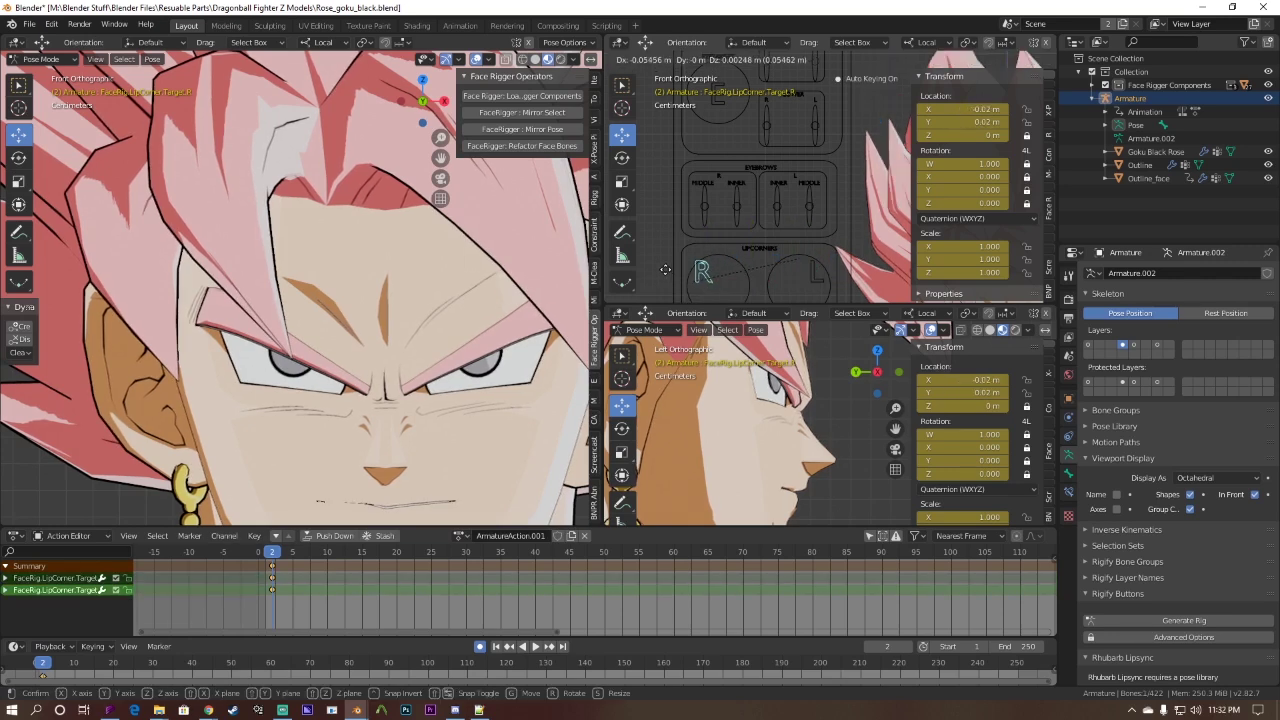
pyautogui.click(665, 270)
pyautogui.scroll(-1, 755, 398)
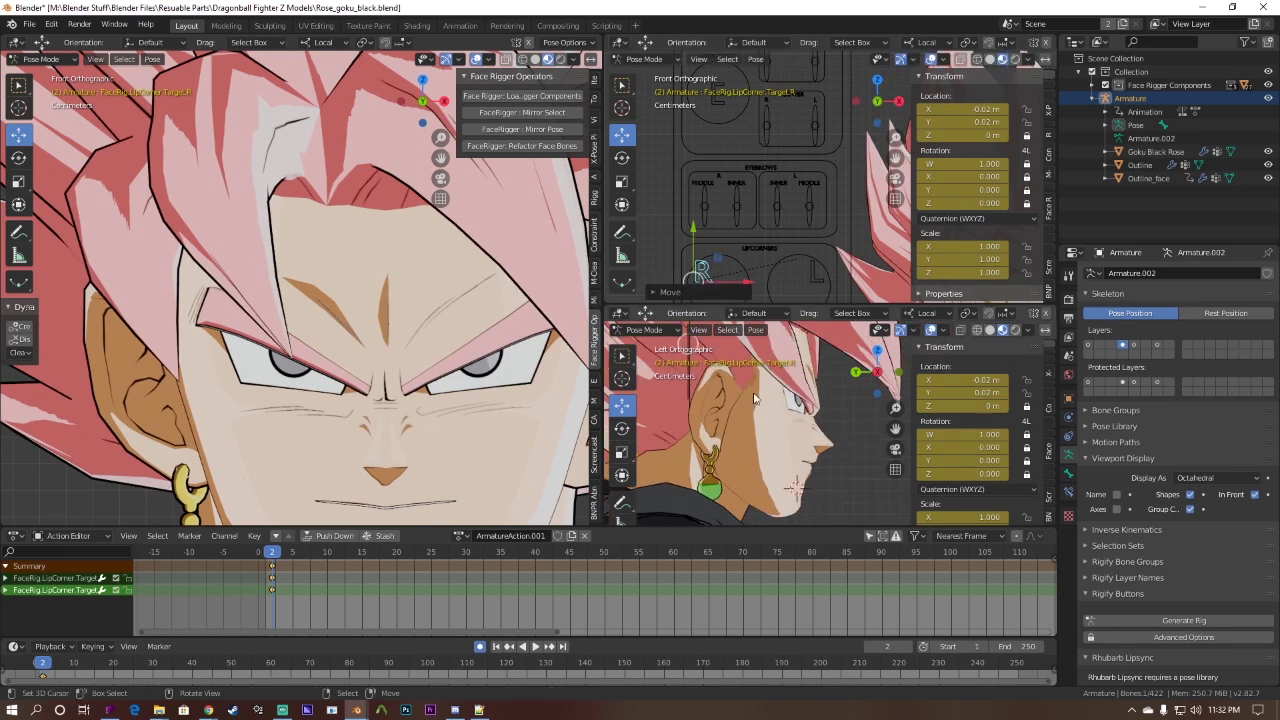
pyautogui.scroll(-5, 477, 381)
pyautogui.scroll(4, 477, 381)
pyautogui.scroll(2, 726, 216)
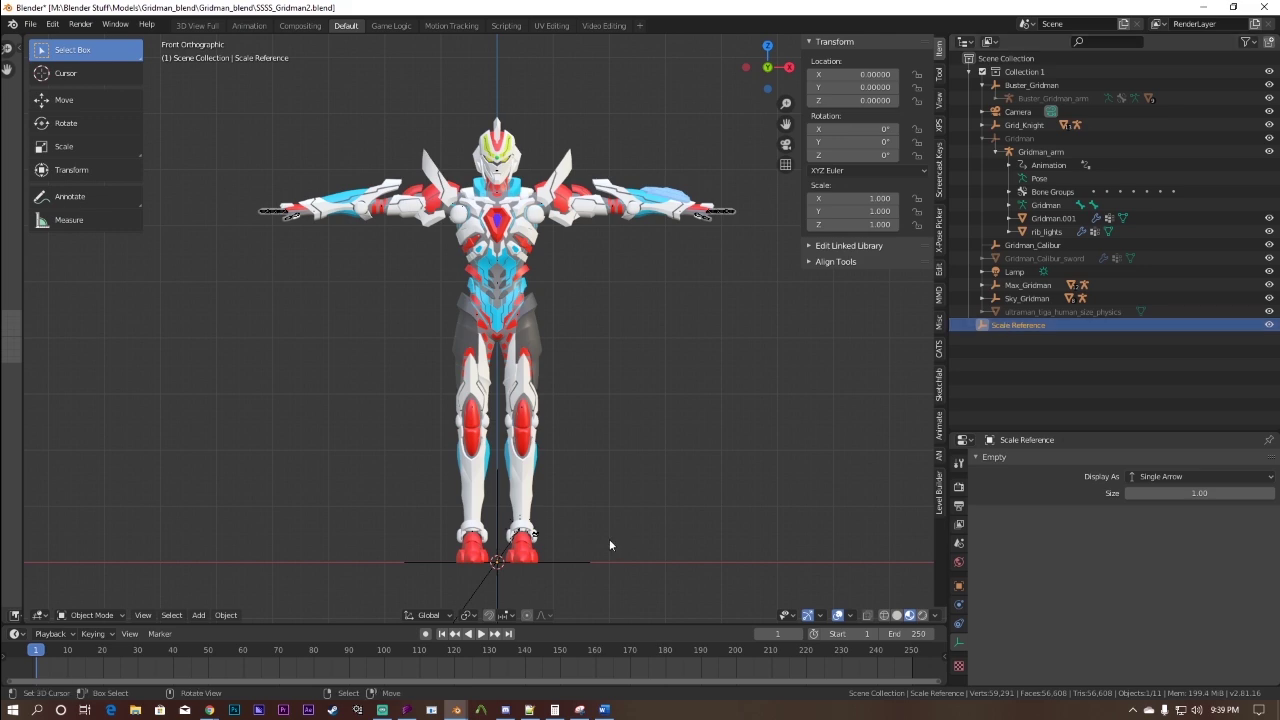
pyautogui.press('s')
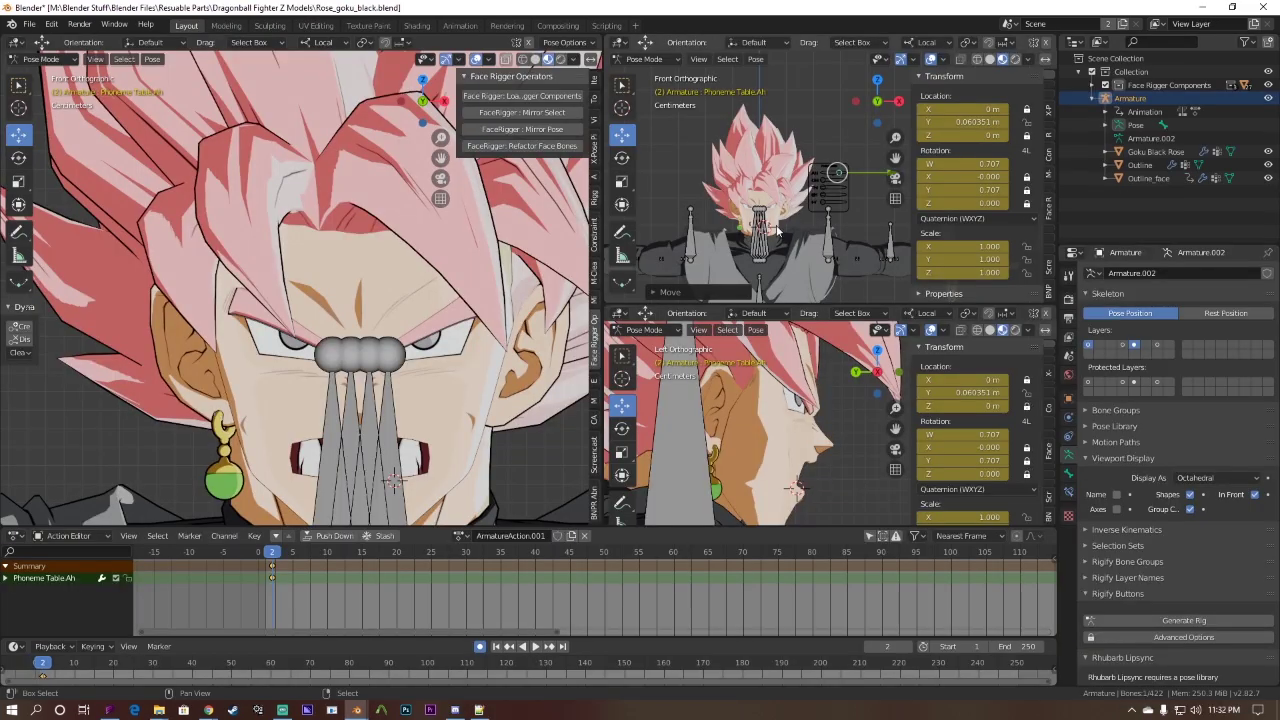
# Step: Find the head bone by searching the outliner for "head" and rotate it to test the finished face rig
pyautogui.scroll(4, 776, 225)
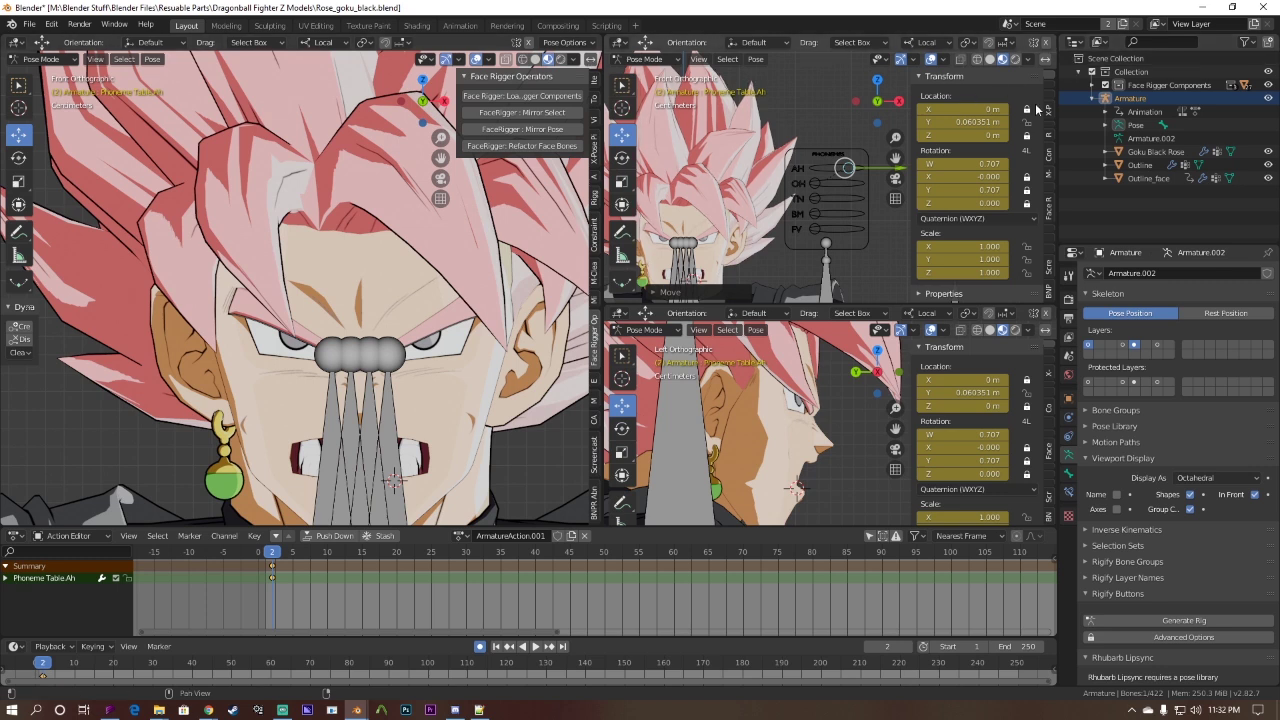
pyautogui.write('head')
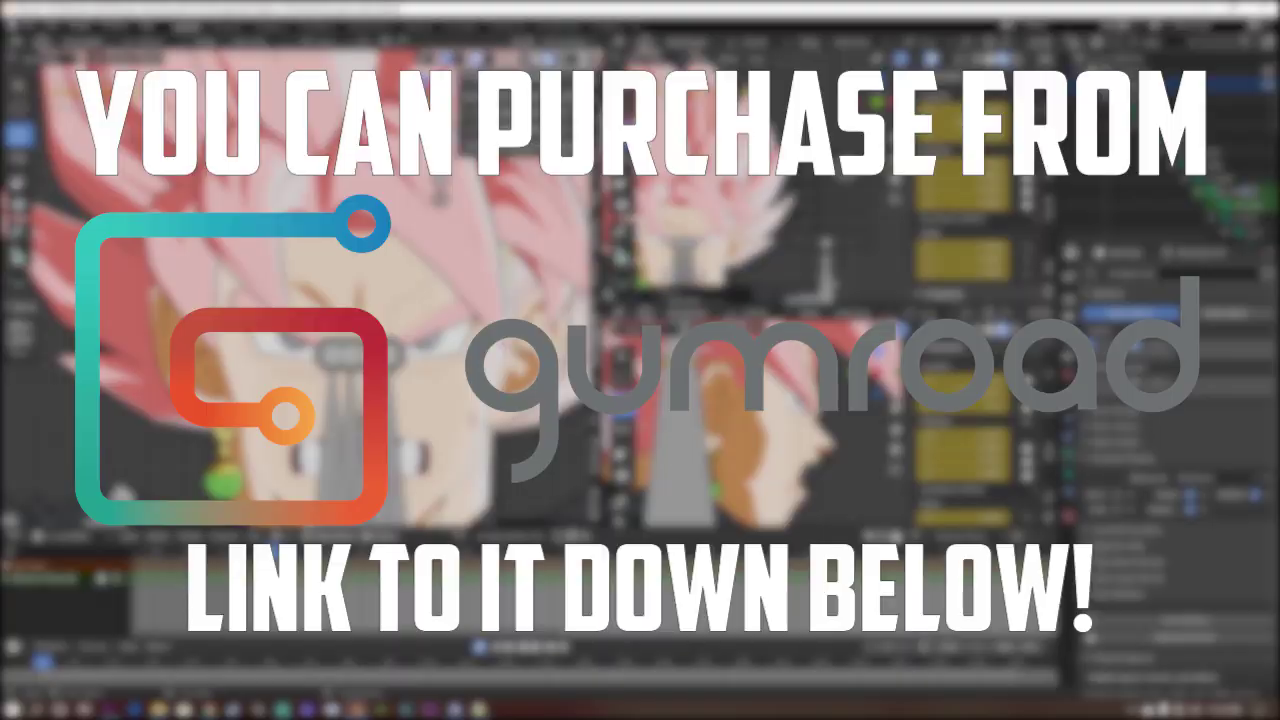
pyautogui.click(1224, 194)
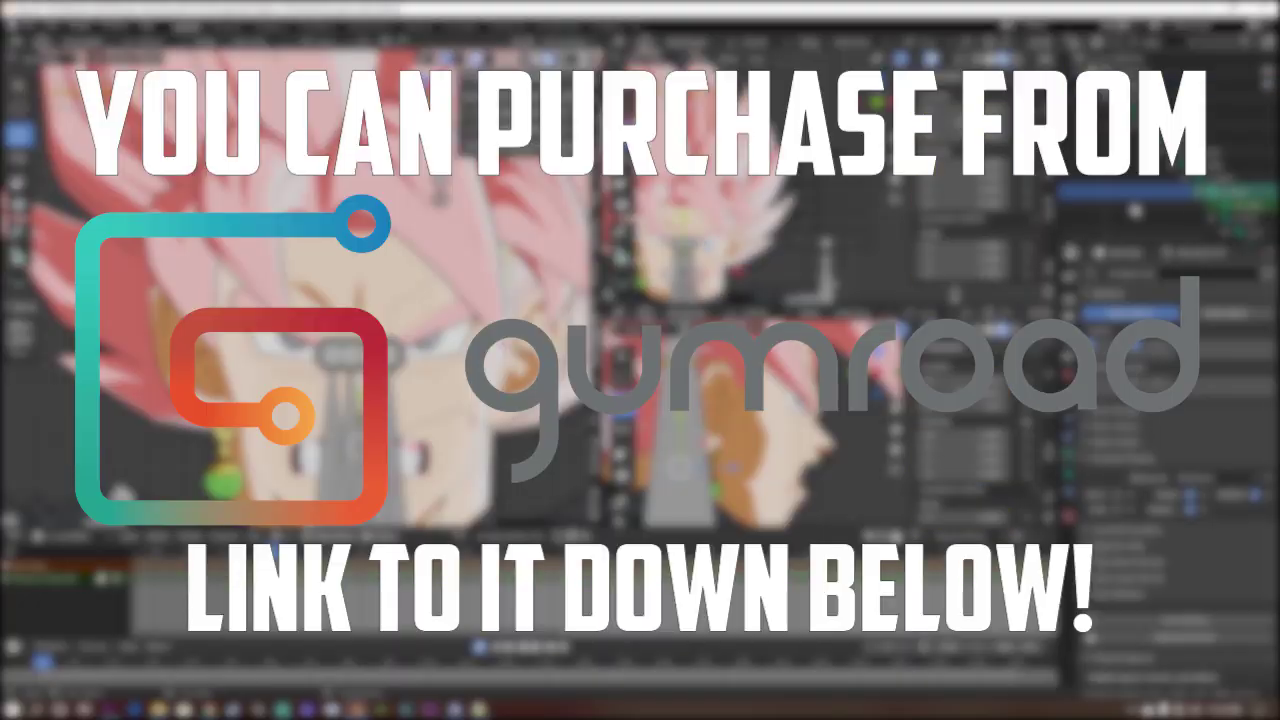
pyautogui.press('KP_Decimal')
pyautogui.hotkey('ctrl', 'Tab')
pyautogui.press('r')
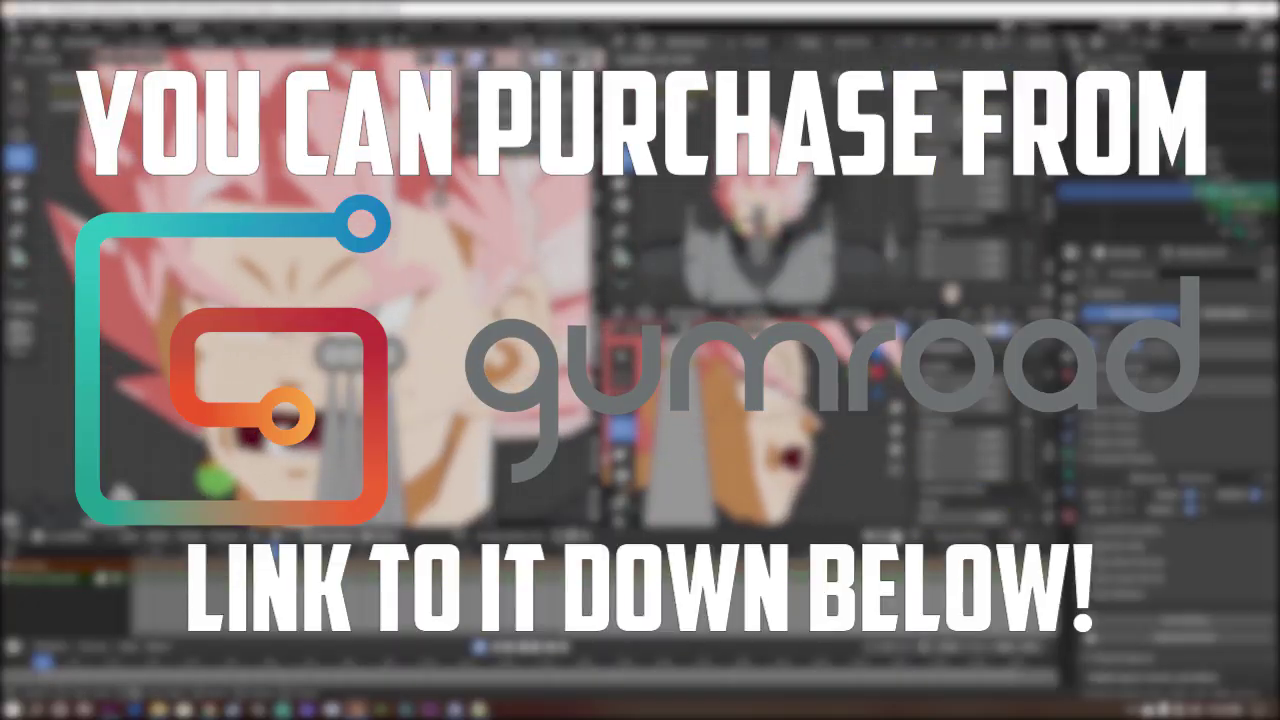